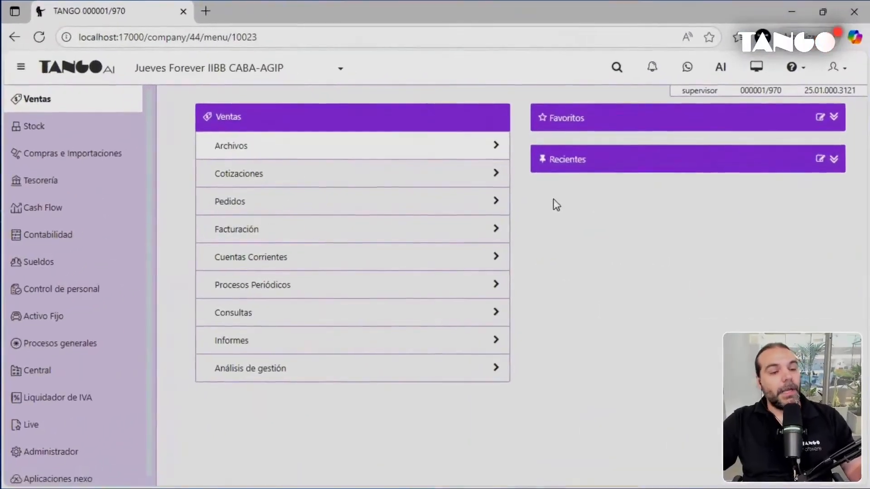
Open the Percepciones list under Ventas > Archivos > Actualizaciones.
left_click(452, 155)
left_click(376, 154)
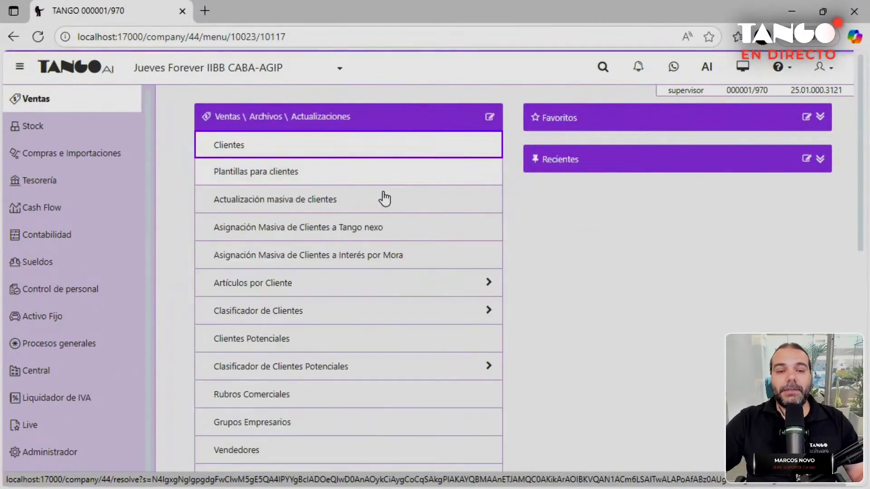
scroll(388, 263, "down", 6)
left_click(271, 345)
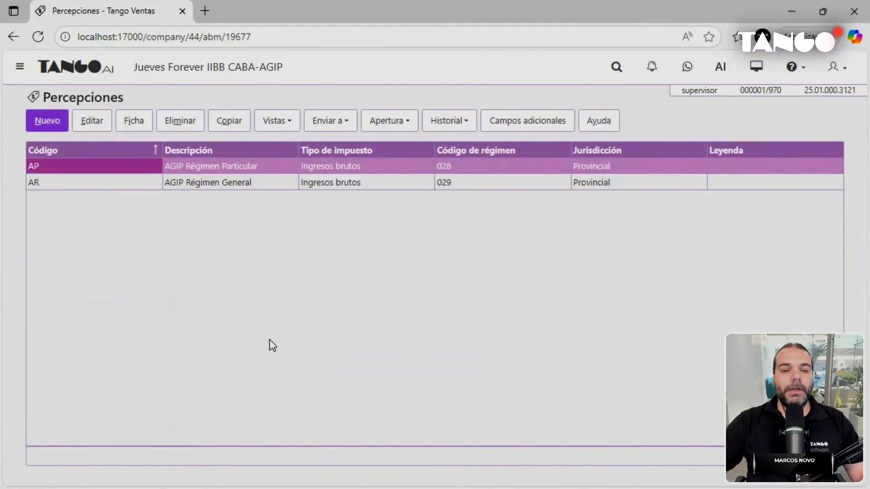
Compare the AP AGIP Régimen Particular (028) and AR AGIP Régimen General (029) perceptions.
left_click(275, 183)
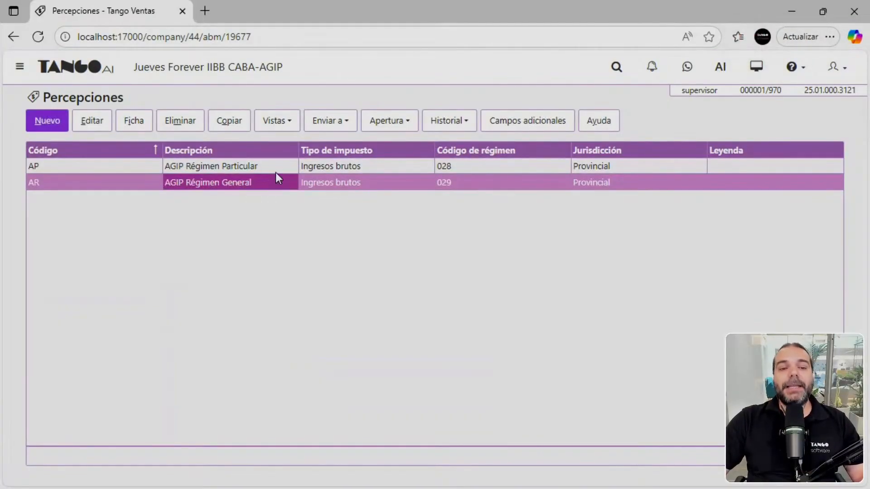
left_click(275, 169)
left_click(274, 187)
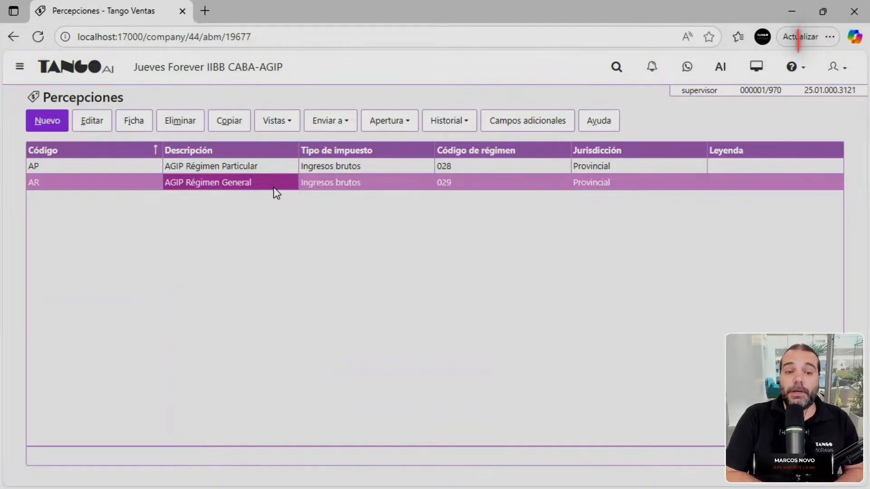
left_click(276, 169)
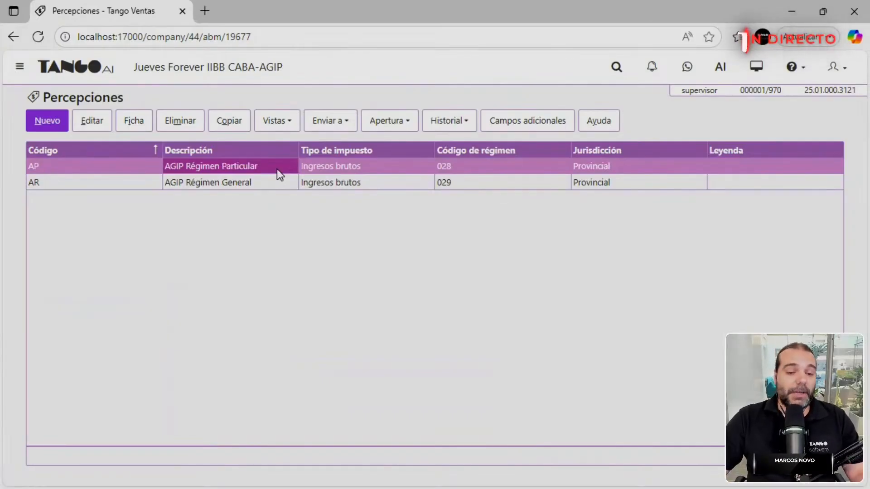
left_click(282, 180)
left_click(289, 171)
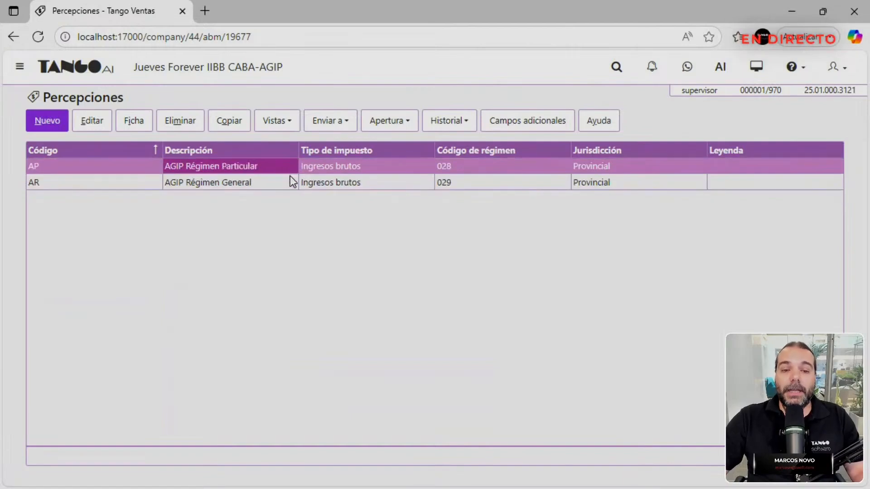
Open AR AGIP Régimen General and review its Principal, calculation parameters and Bases de cálculo tabs.
double_click(278, 183)
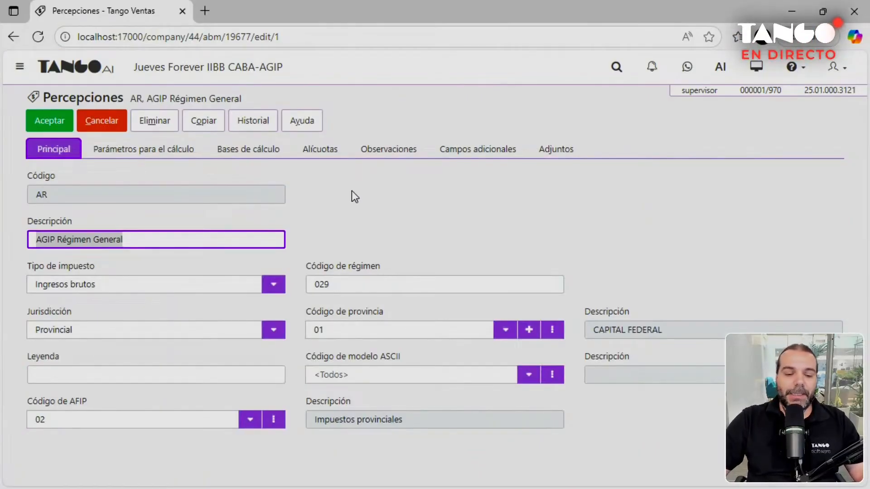
left_click(343, 328)
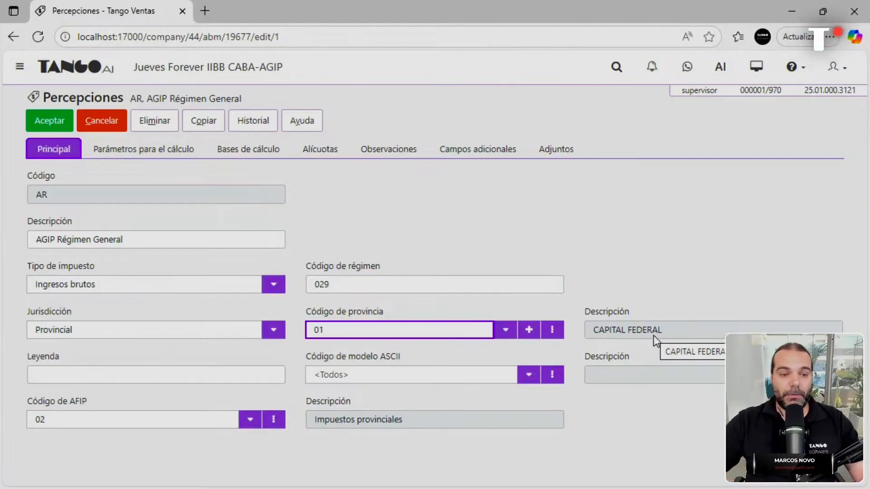
left_click(173, 152)
left_click(466, 232)
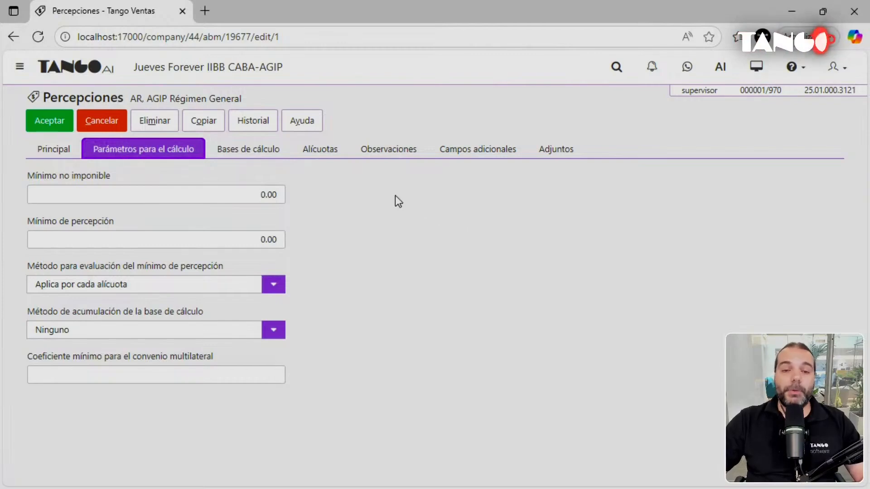
left_click(258, 159)
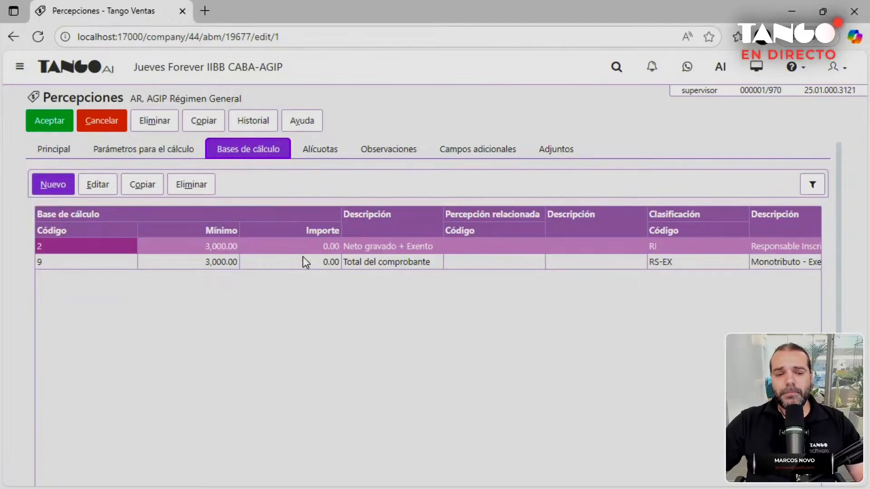
Review base 2 (Neto gravado + Exento, RI) and base 9 (Total del comprobante, RS-EX), and reveal the sidebar.
left_click(378, 250)
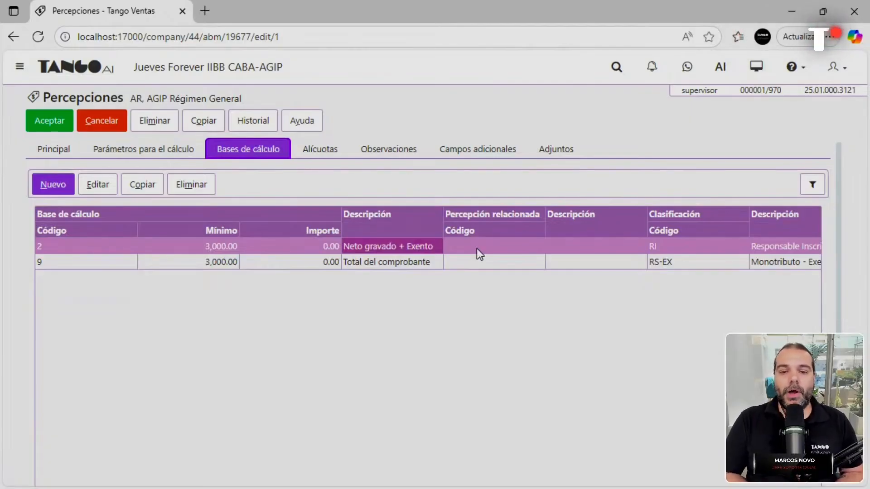
left_click(406, 263)
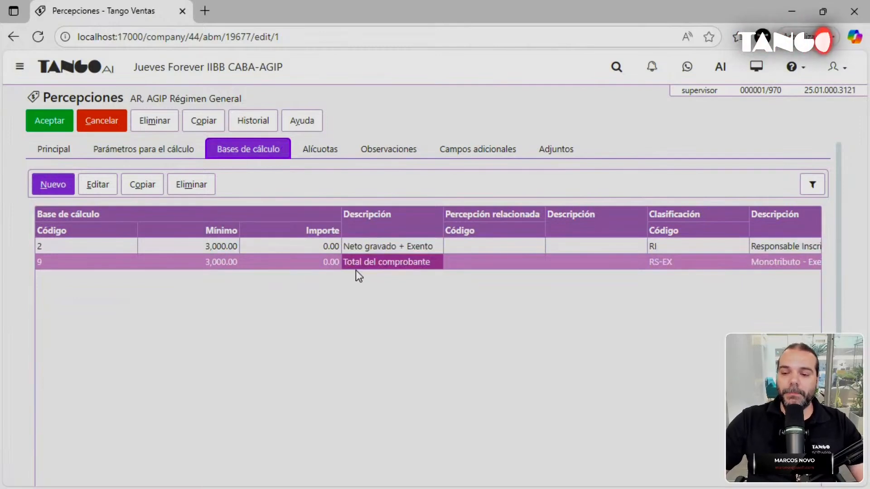
left_click(393, 246)
left_click(396, 260)
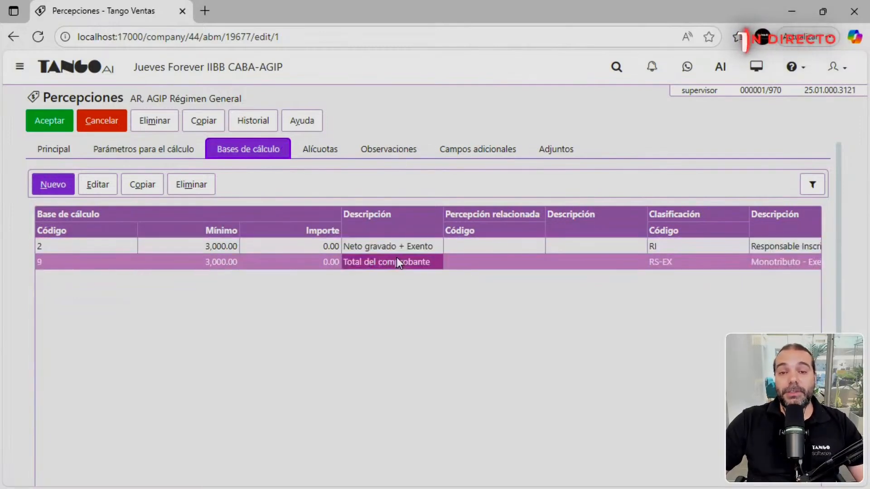
left_click(682, 248)
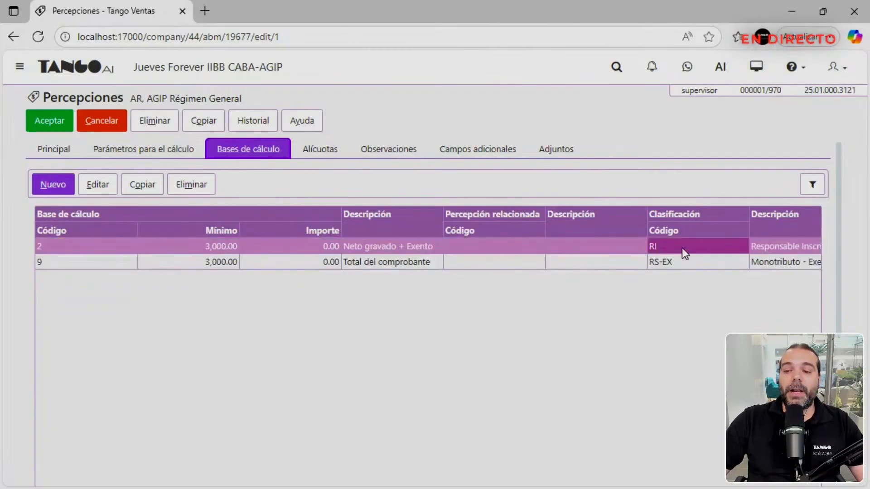
left_click(682, 263)
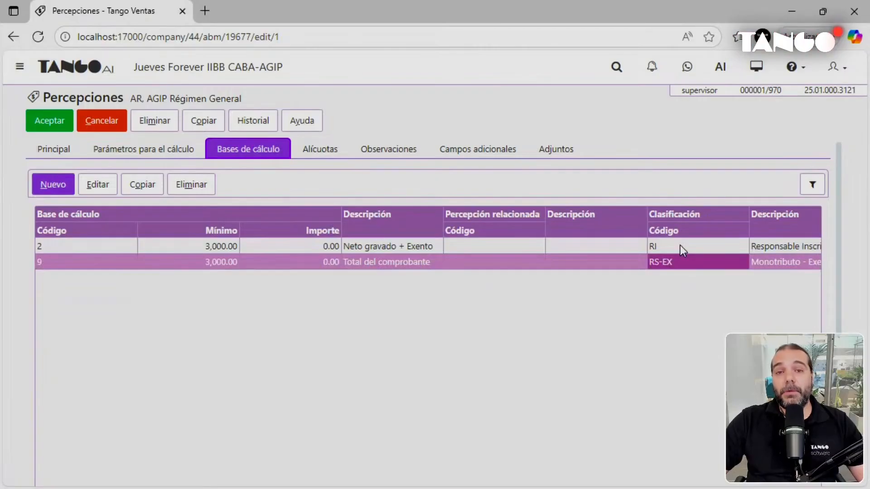
left_click(19, 69)
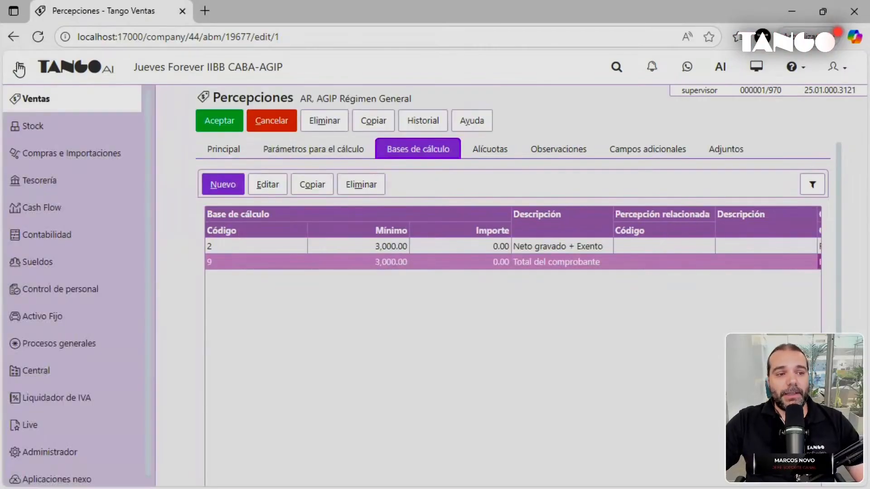
Check the Clasificación para Percepciones list in a new tab, then close that tab.
left_click(258, 10)
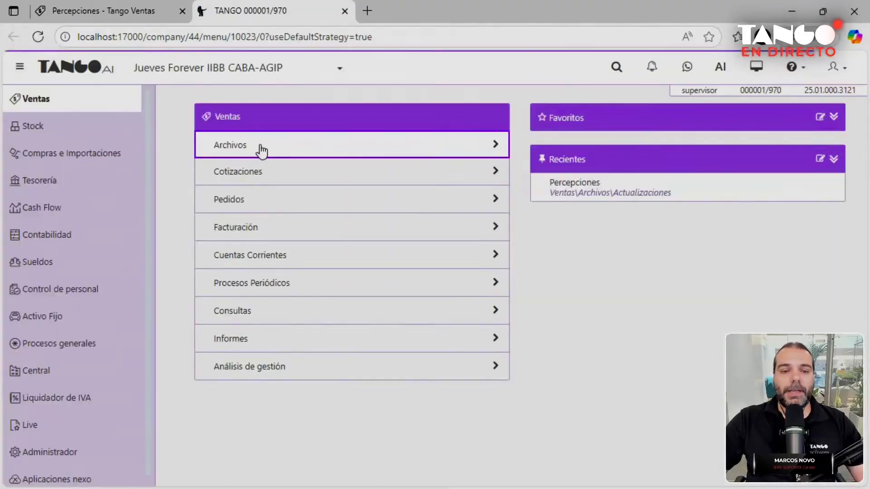
left_click(255, 149)
left_click(265, 151)
scroll(311, 246, "down", 7)
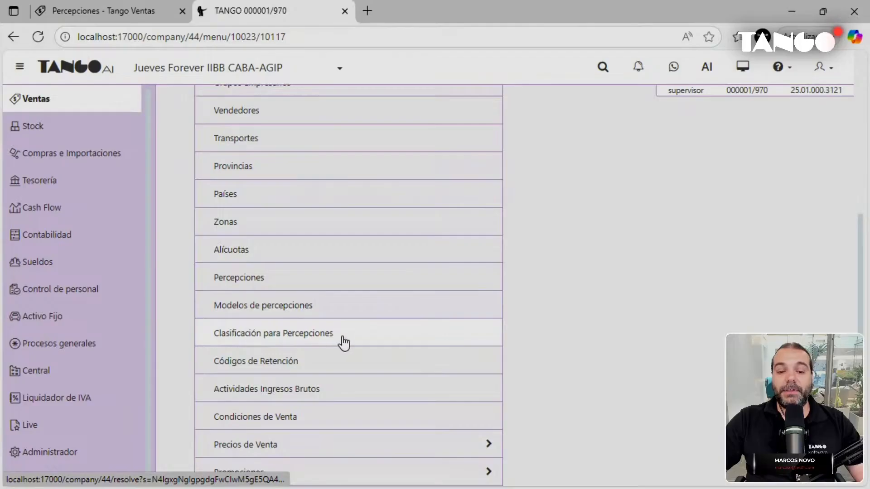
left_click(343, 337)
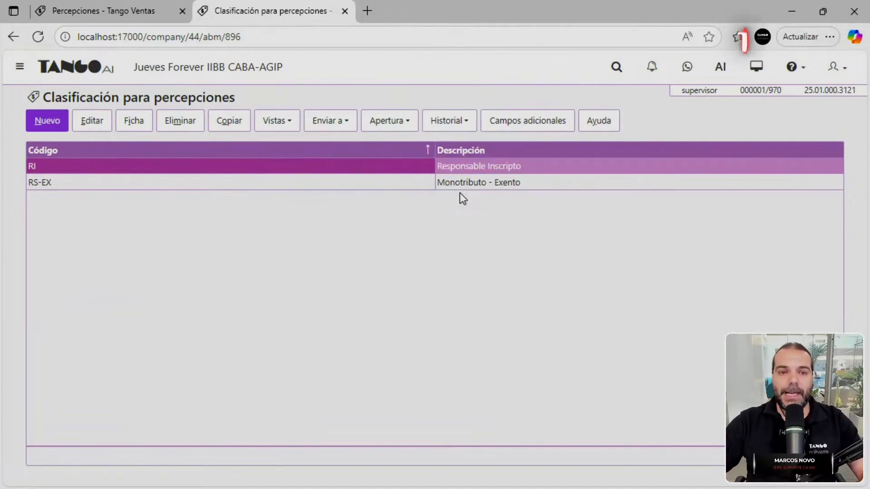
left_click(118, 18)
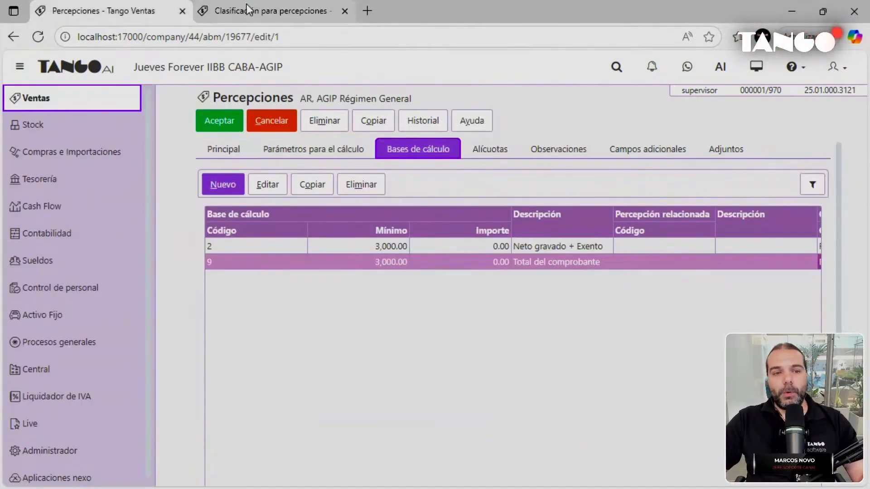
left_click(344, 12)
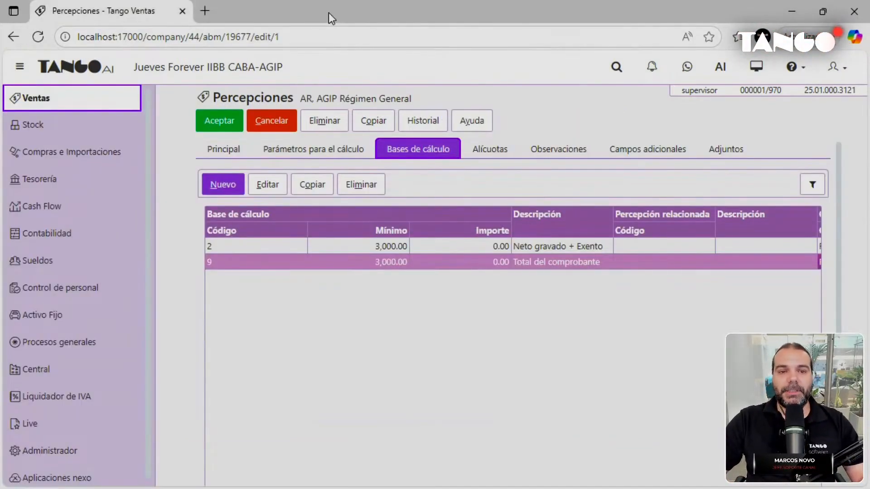
Recheck both calculation base rows and show the AR perception's AGIP - RG rate groups 1–16.
left_click(559, 246)
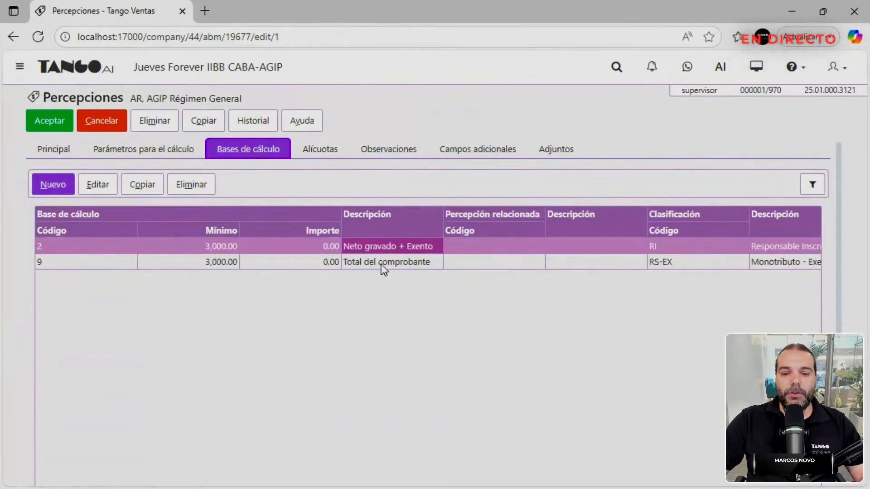
left_click(381, 264)
left_click(417, 246)
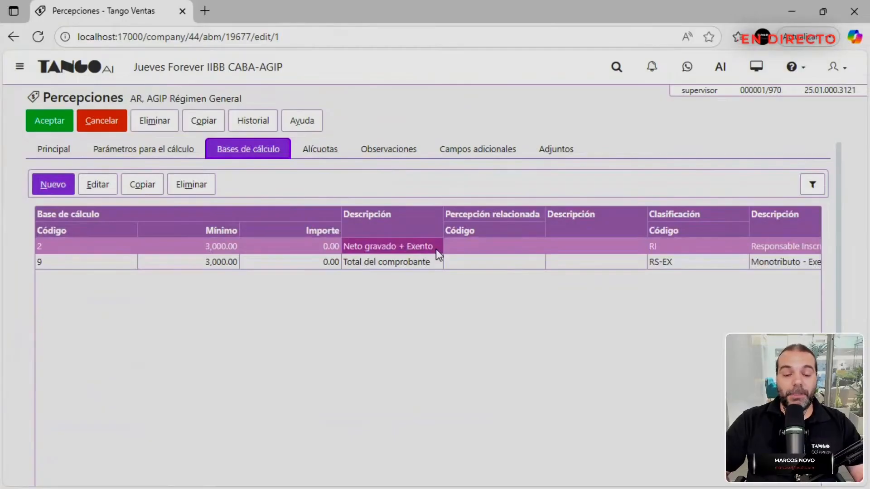
key("Right")
key("Right")
key("Right")
key("Right")
key("Left")
key("Down")
key("Up")
key("Down")
key("Up")
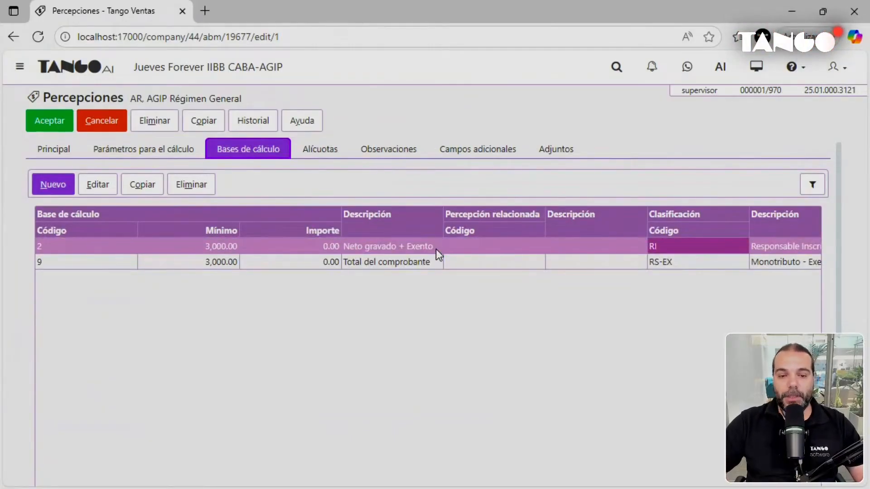
left_click(327, 150)
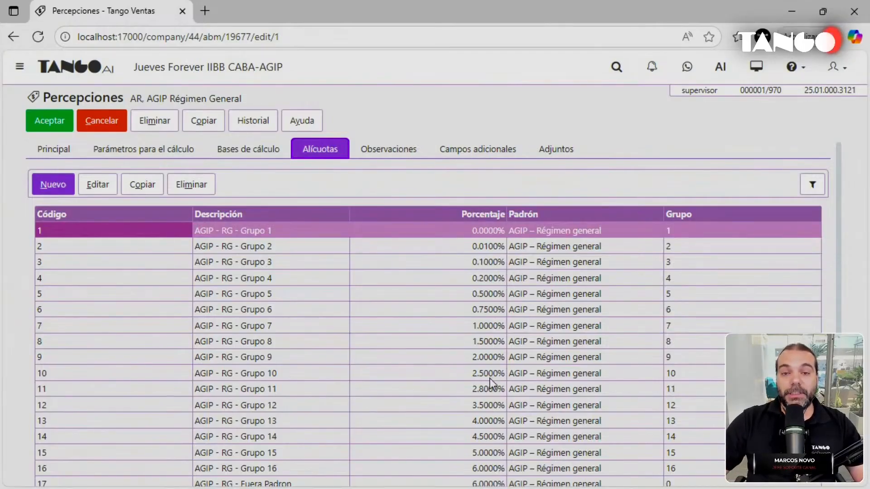
double_click(526, 230)
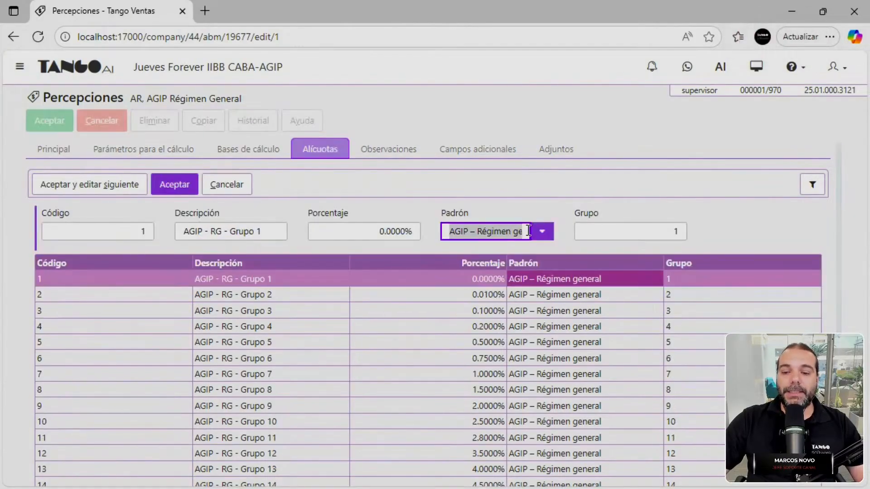
left_click(542, 232)
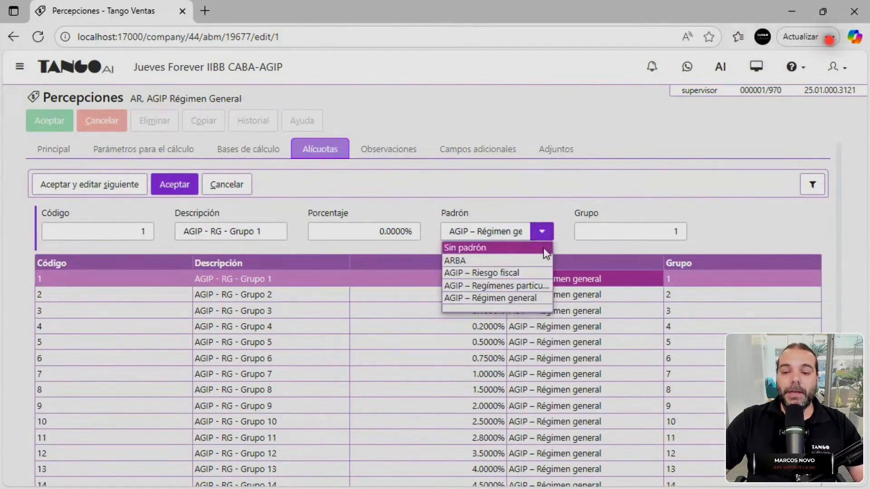
left_click(515, 299)
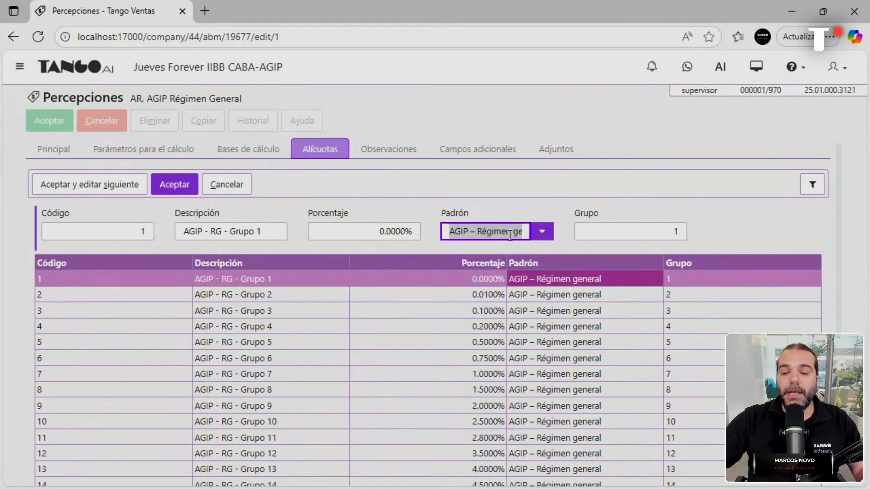
left_click(637, 229)
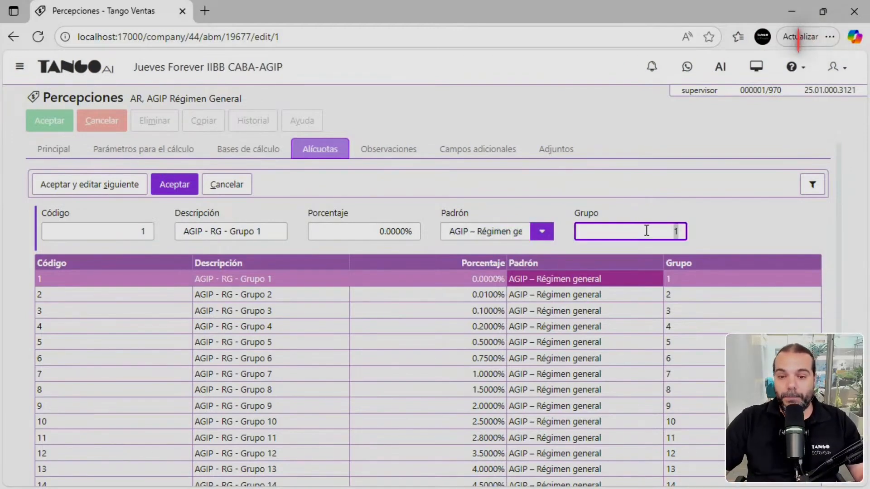
left_click(226, 185)
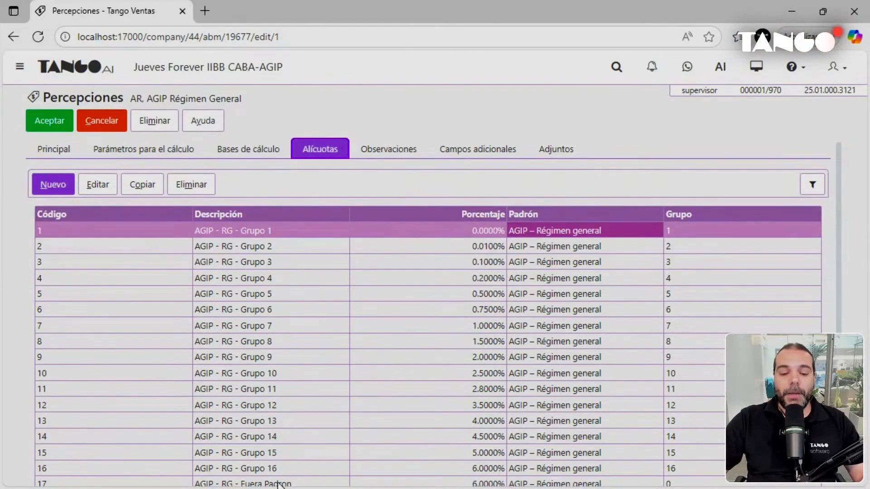
left_click(277, 483)
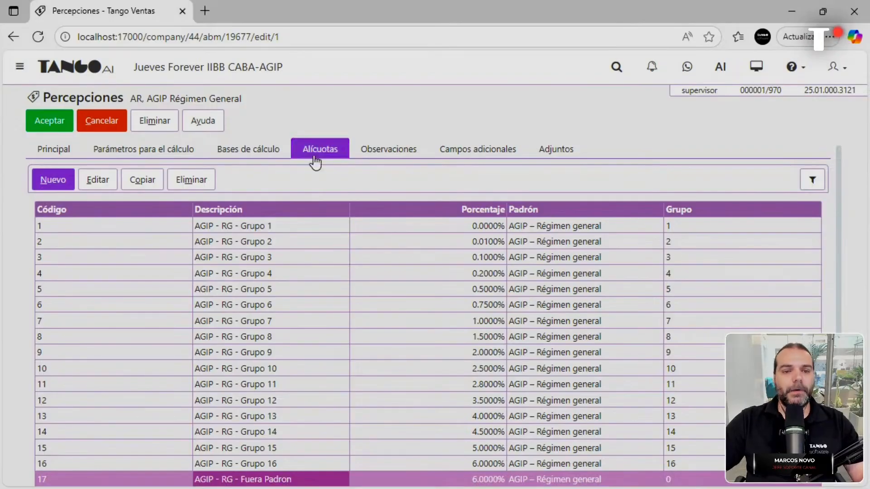
left_click(110, 126)
Discard the AR perception and review the AP AGIP Régimen Particular rate groups 1, 7 and 8.
left_click(538, 194)
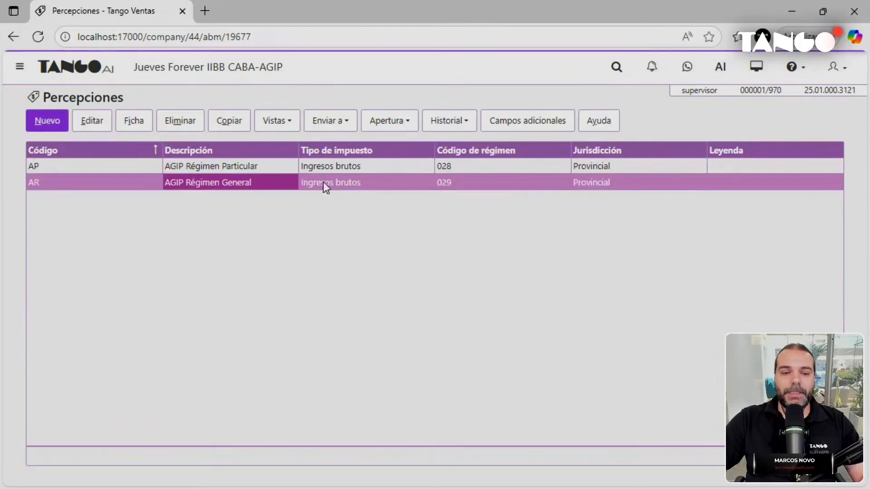
double_click(285, 165)
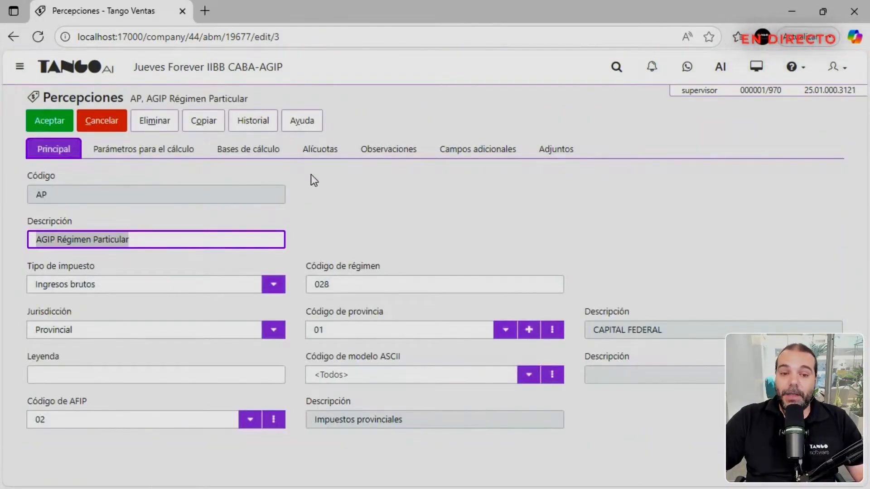
left_click(313, 154)
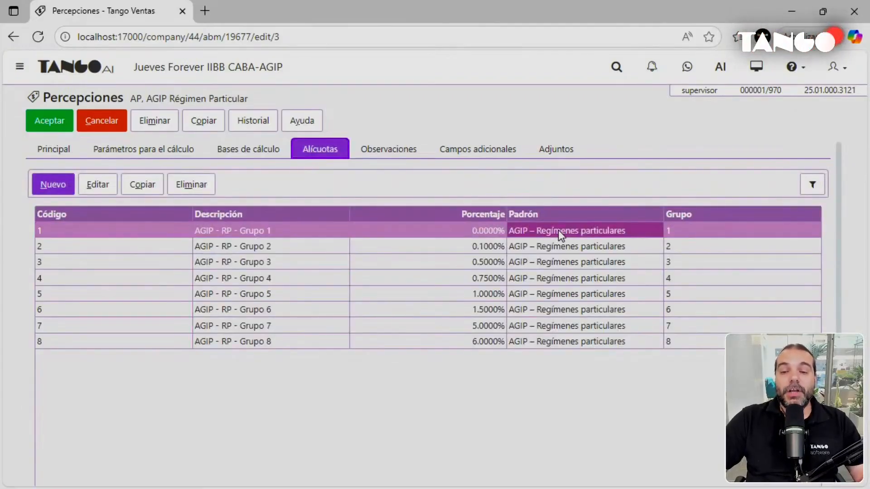
double_click(559, 231)
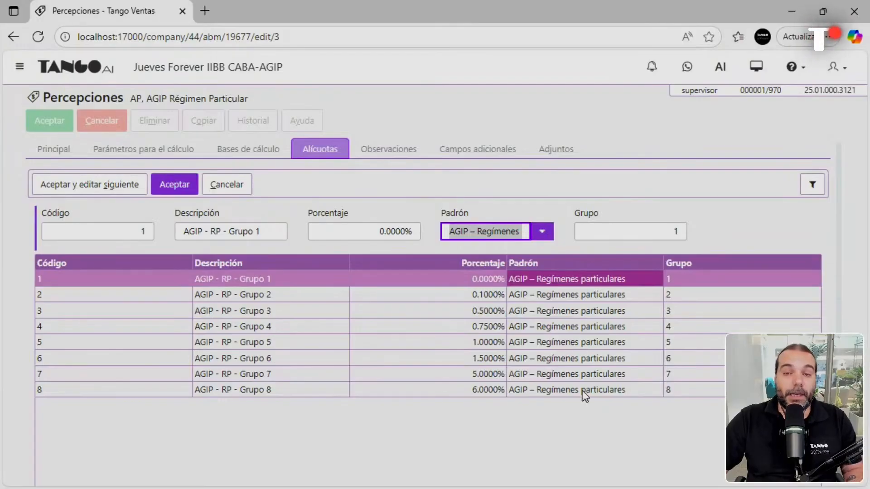
left_click(645, 392)
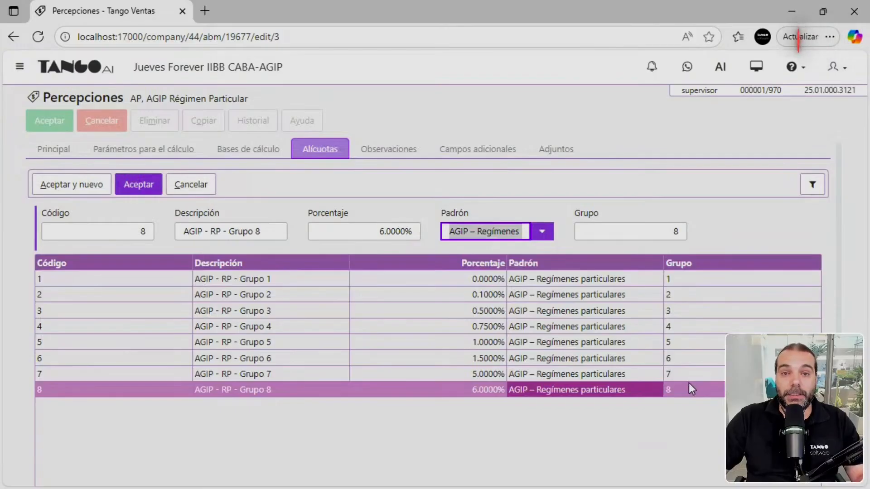
left_click(554, 376)
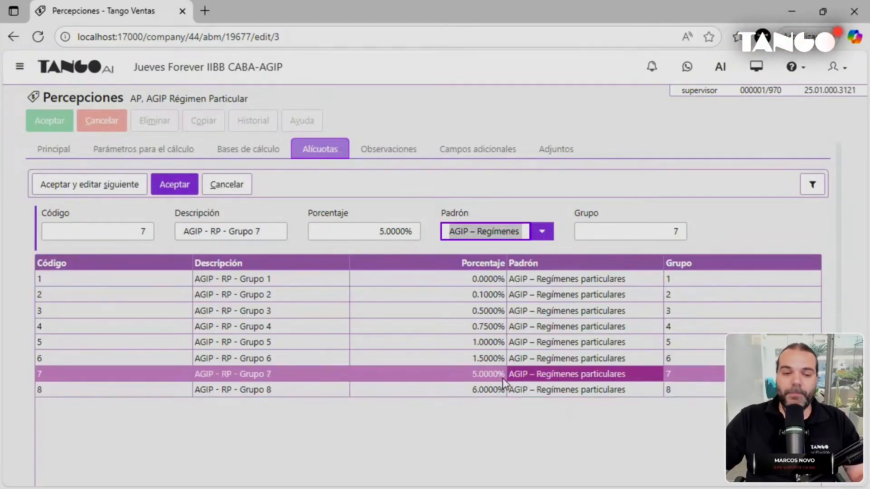
left_click(237, 185)
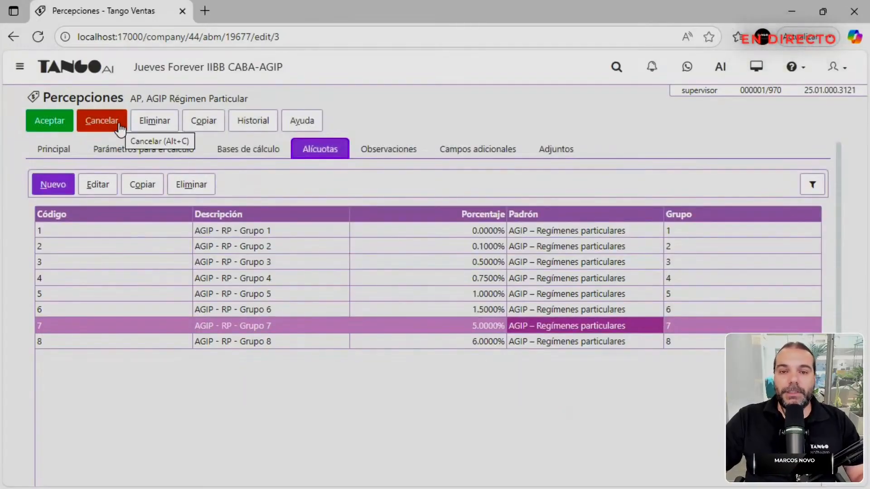
Close the AP perception unsaved and open the Clientes list from the main menu.
left_click(119, 130)
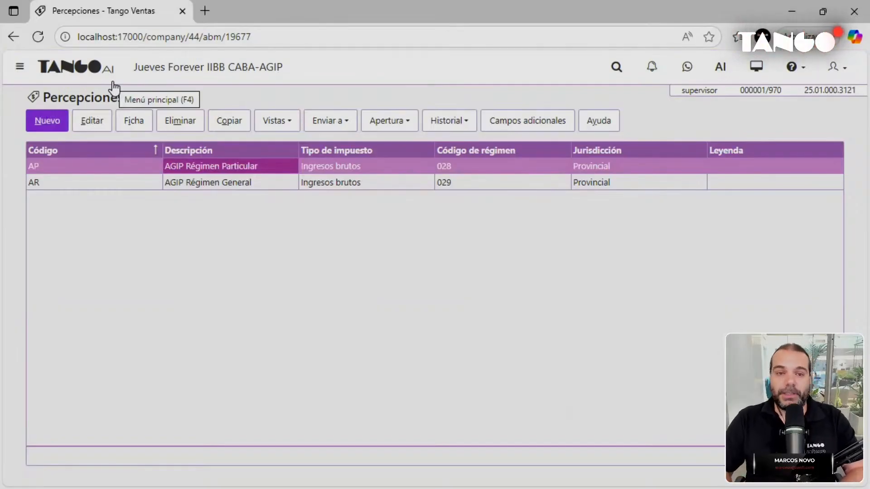
left_click(80, 71)
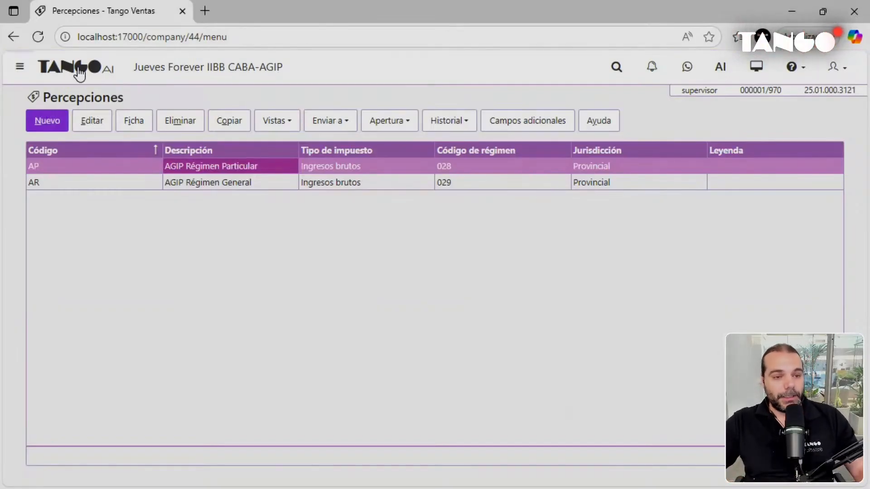
left_click(233, 145)
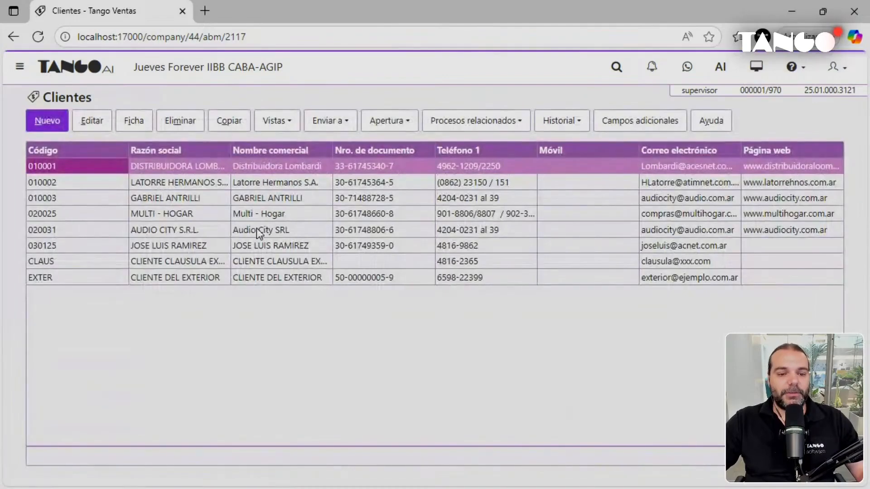
Open customer 010003's Facturación tab and keep RI as its perception classification code.
left_click(270, 199)
double_click(270, 199)
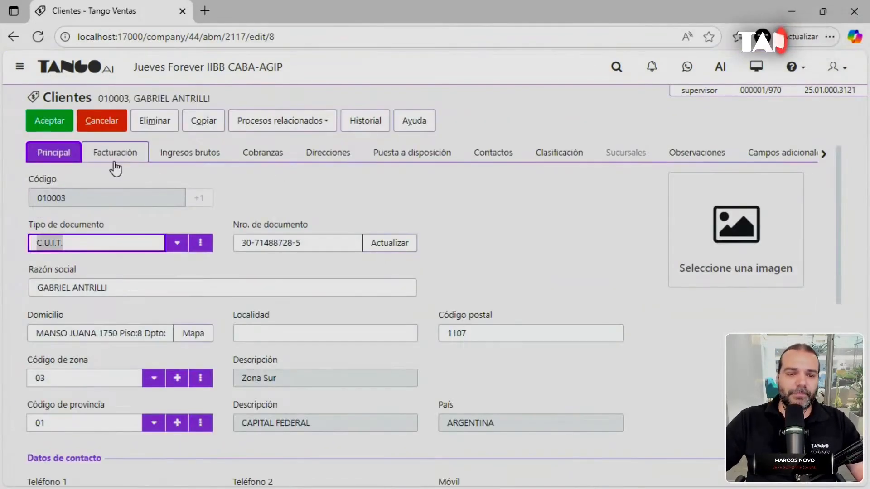
left_click(126, 158)
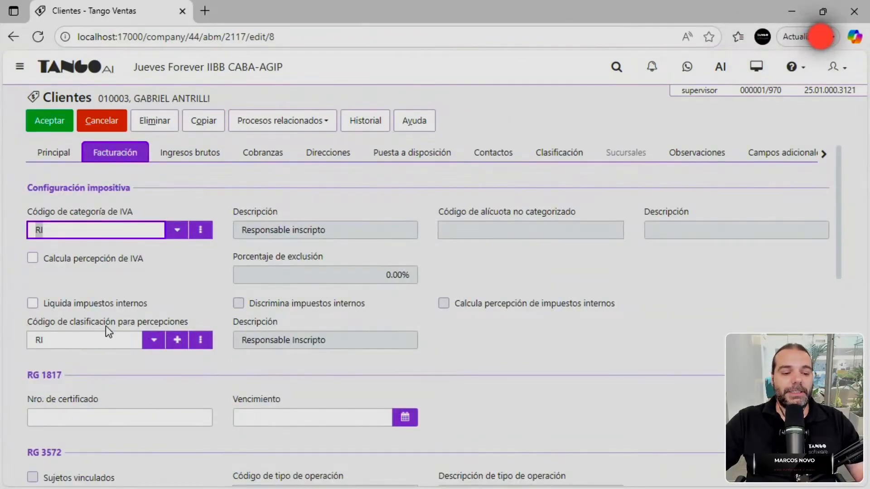
left_click(154, 341)
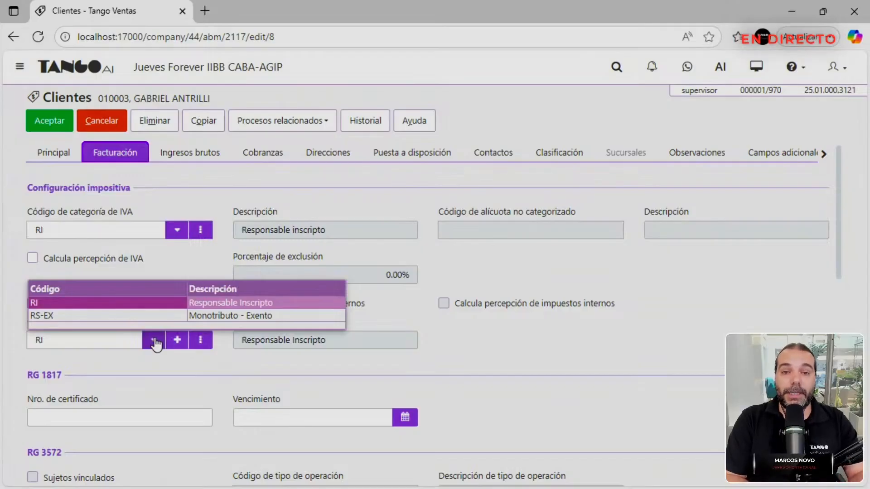
left_click(208, 304)
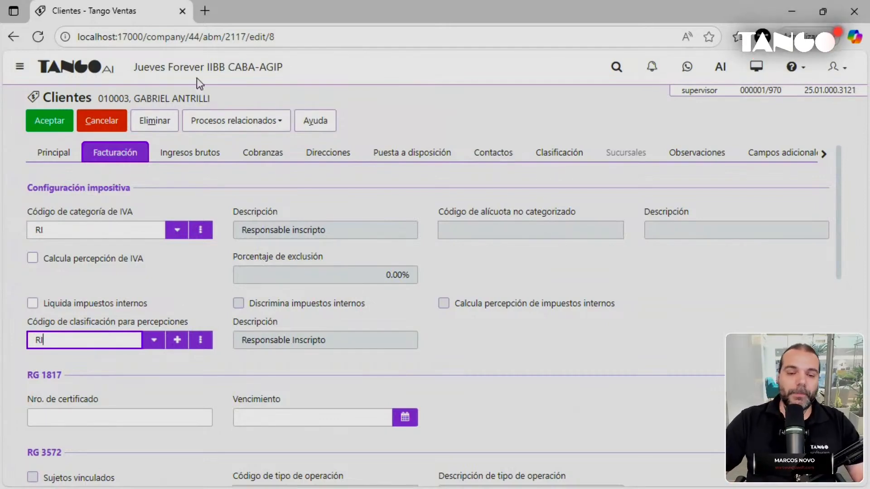
Select the PRINCIPAL address in Direcciones and delete its existing AR perception.
left_click(323, 159)
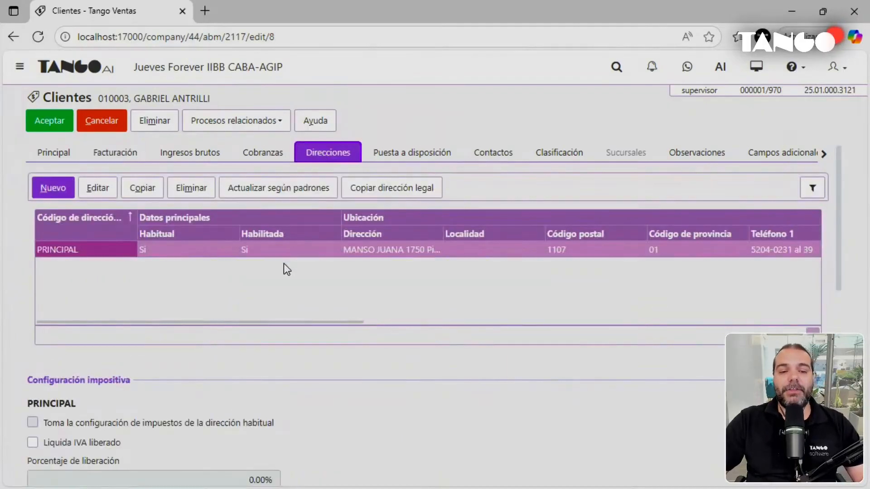
left_click(231, 253)
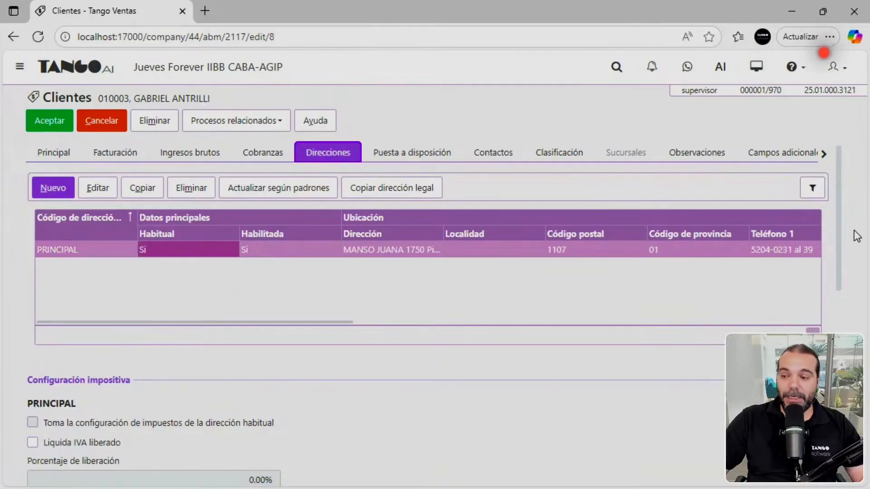
scroll(468, 420, "down", 10)
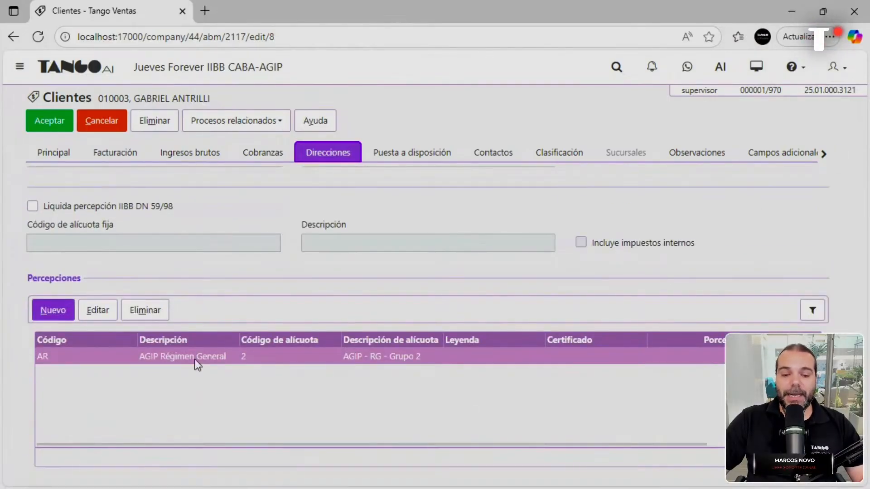
left_click(149, 313)
scroll(56, 233, "up", 10)
scroll(97, 308, "down", 9)
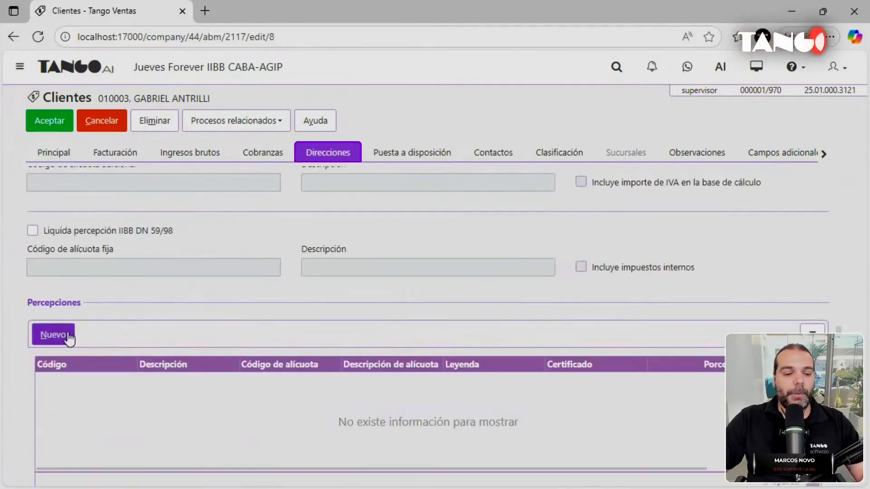
Add AR AGIP Régimen General with rate group 2 (AGIP - RG - Grupo 2) to PRINCIPAL.
left_click(59, 335)
scroll(134, 314, "down", 1)
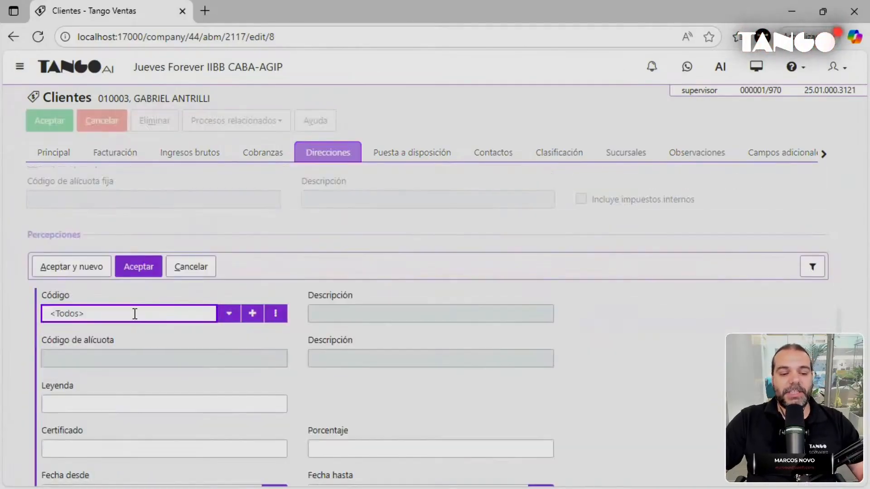
left_click(229, 318)
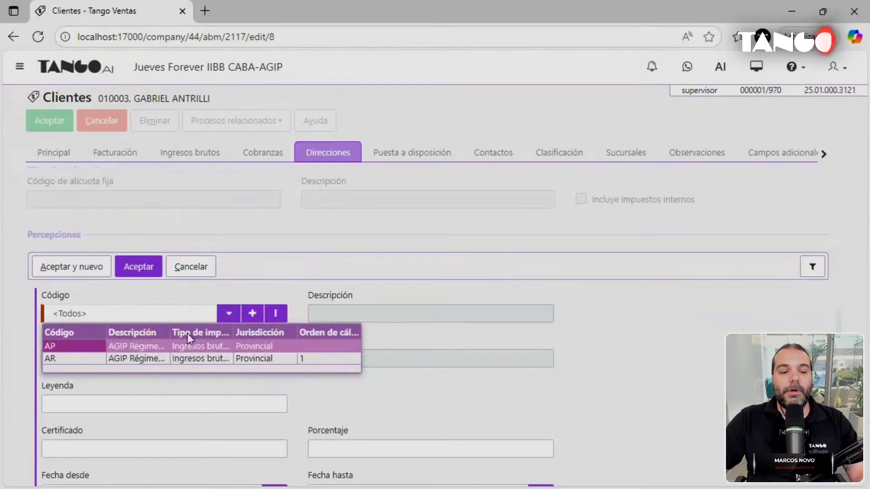
left_click(148, 359)
left_click(252, 358)
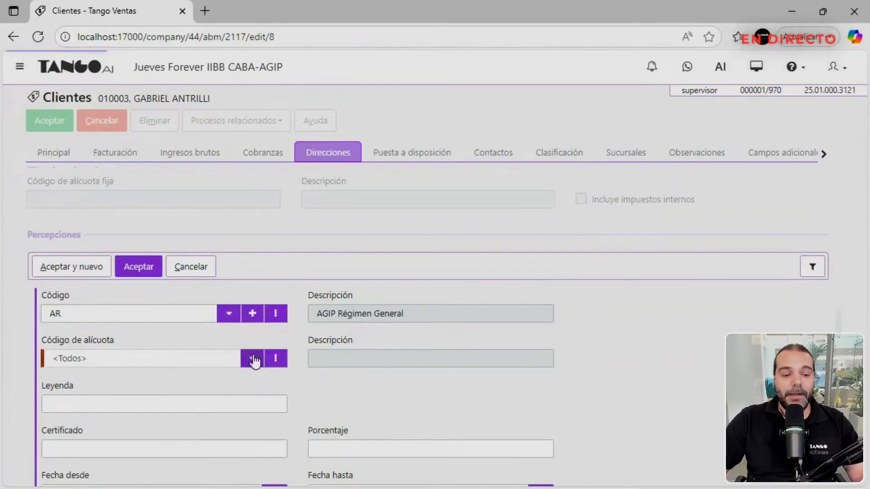
left_click(197, 136)
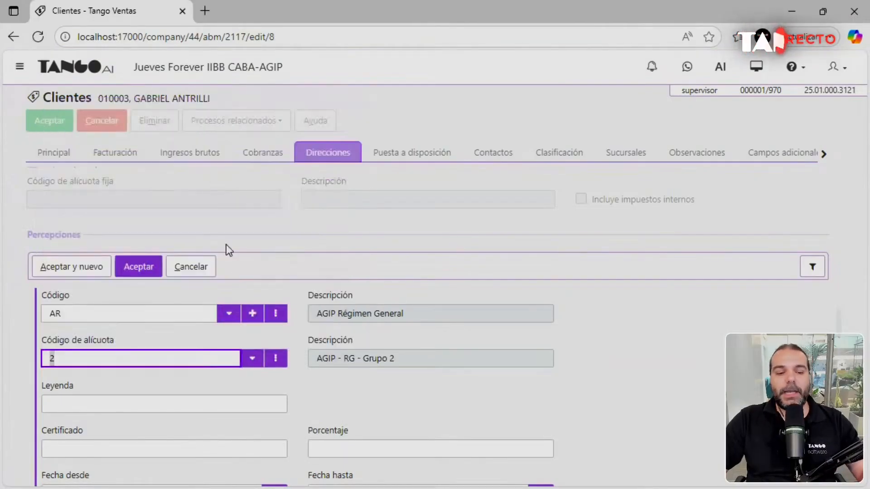
scroll(320, 328, "down", 3)
scroll(332, 319, "up", 3)
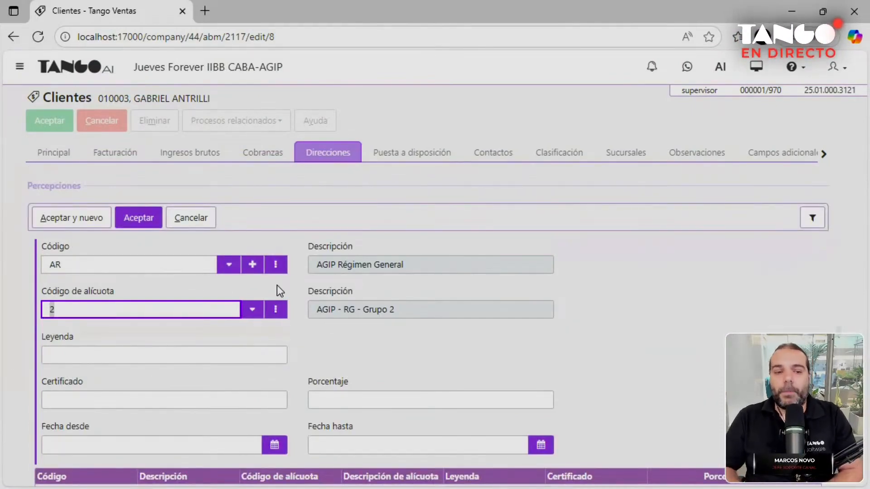
left_click(146, 220)
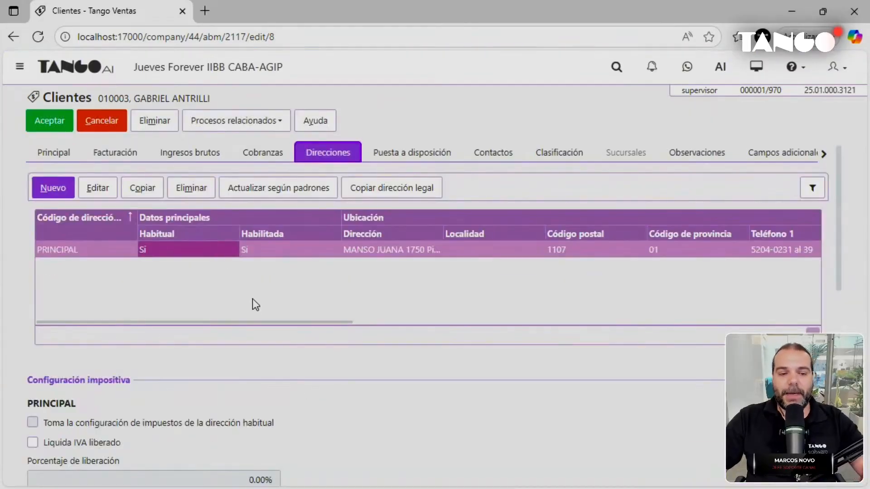
scroll(310, 410, "down", 10)
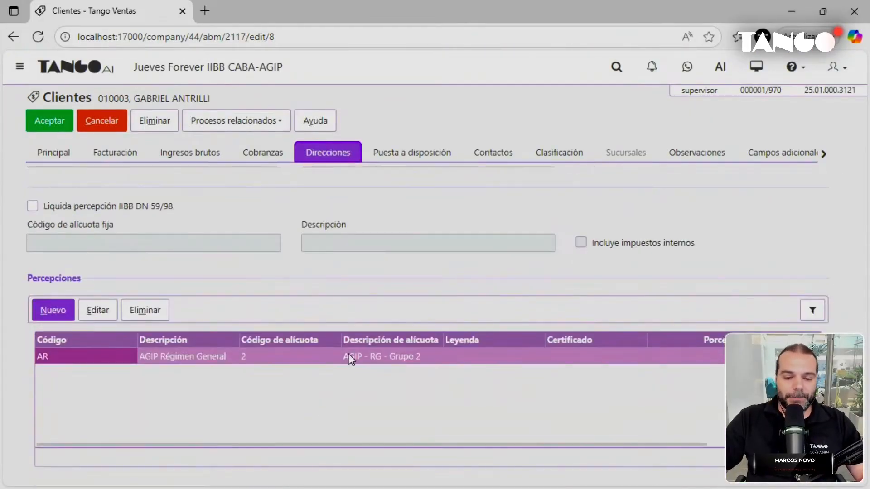
scroll(349, 349, "up", 5)
scroll(349, 339, "up", 5)
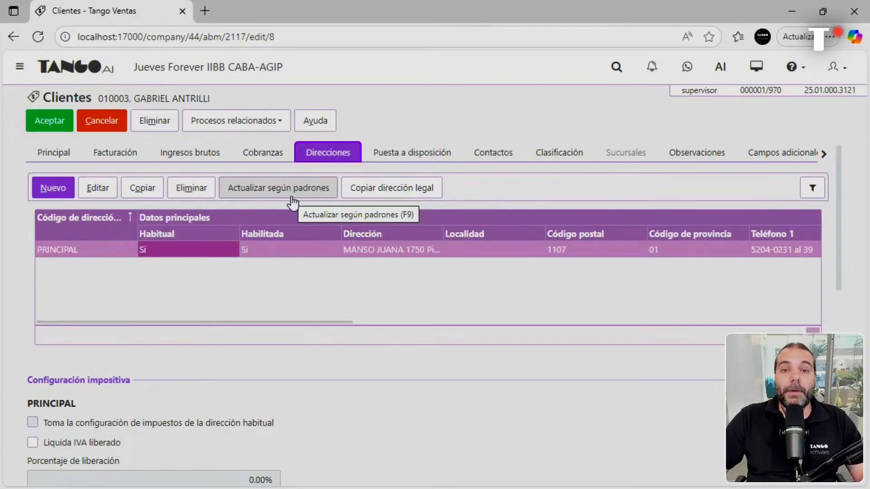
scroll(296, 222, "down", 5)
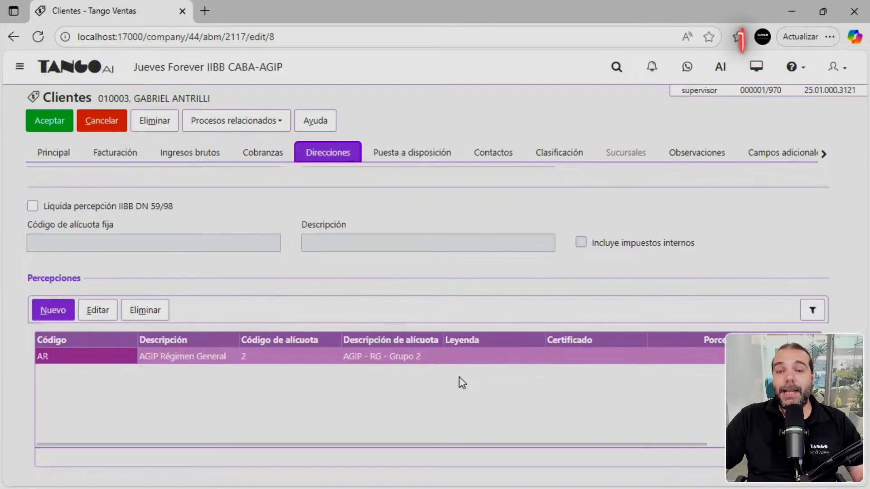
scroll(456, 374, "up", 4)
scroll(437, 381, "up", 4)
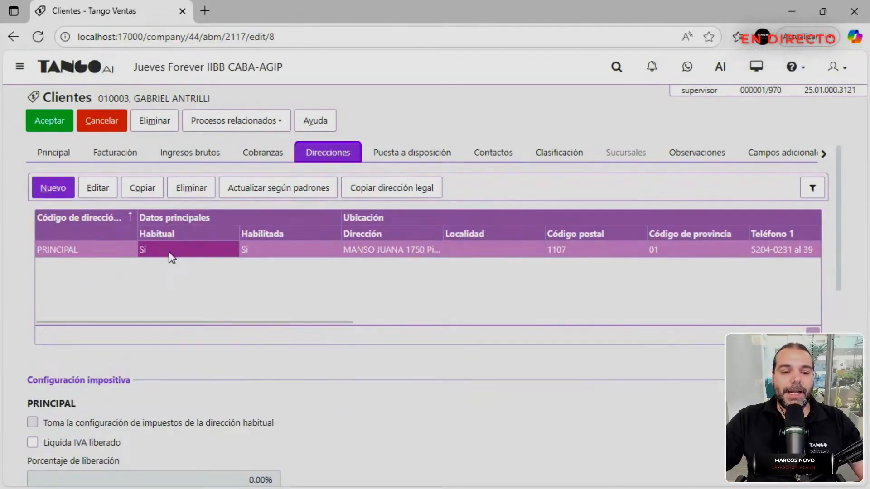
left_click(142, 190)
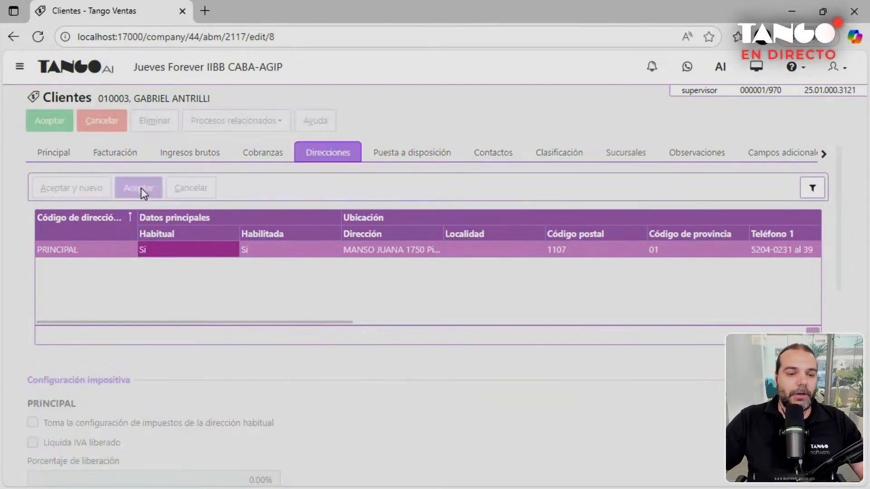
left_click(48, 297)
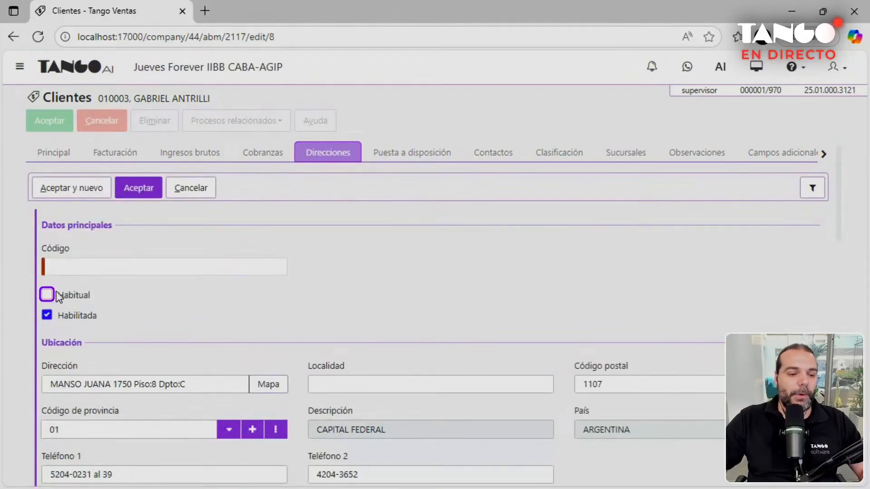
left_click(98, 269)
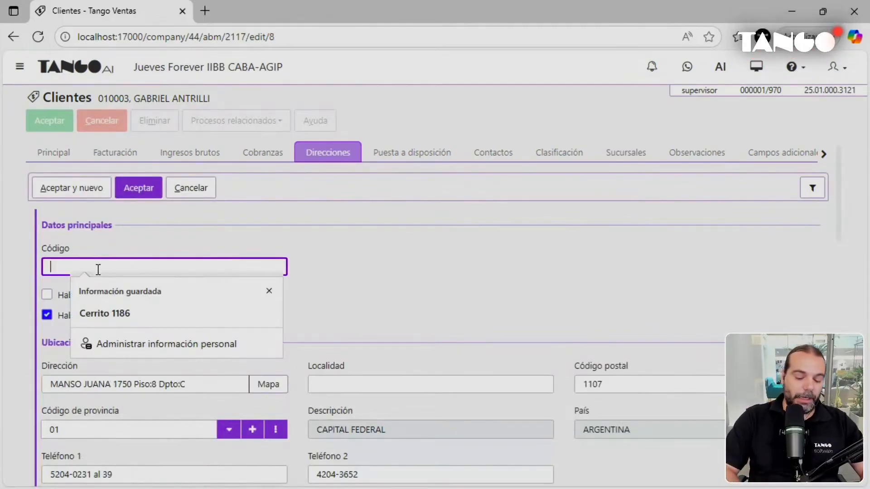
type("4")
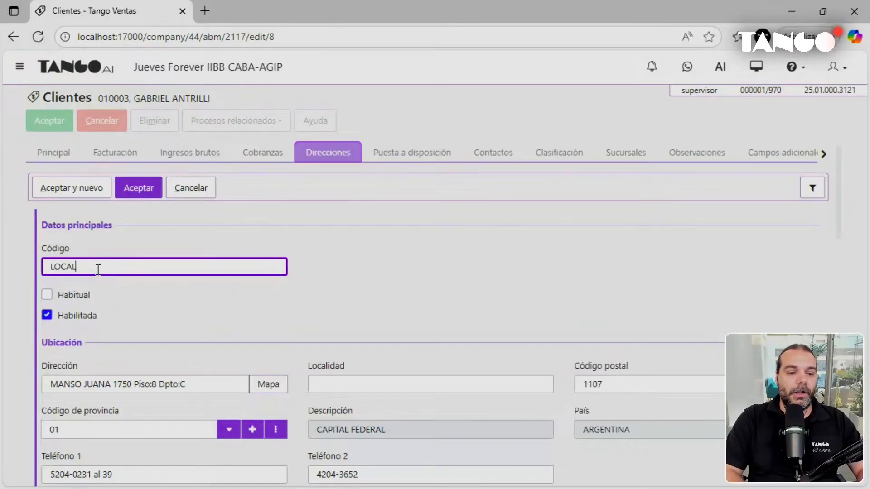
left_click_drag(185, 384, 22, 375)
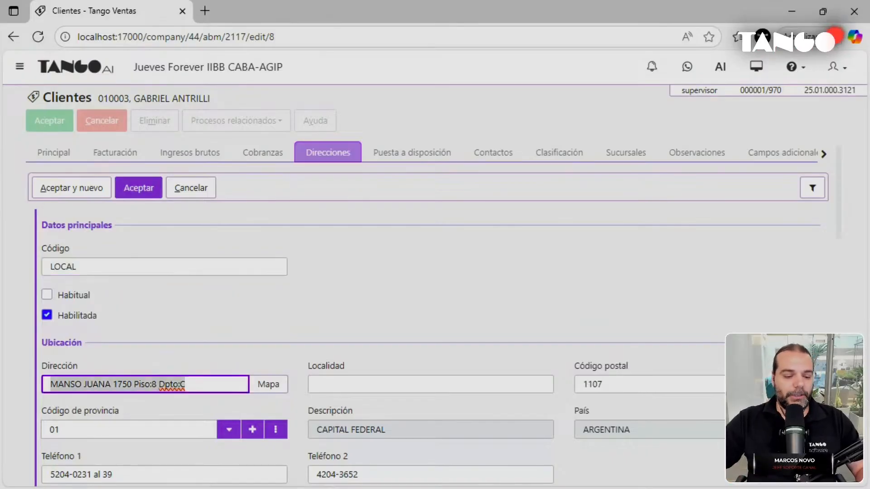
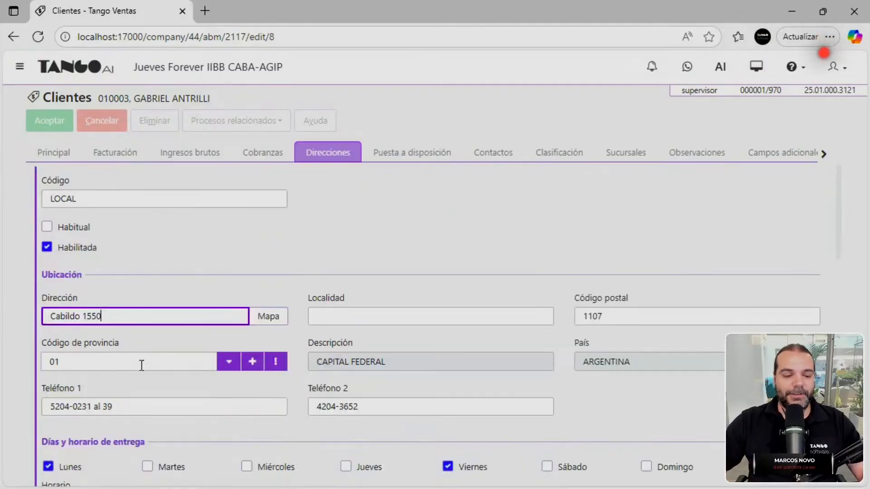
left_click(137, 189)
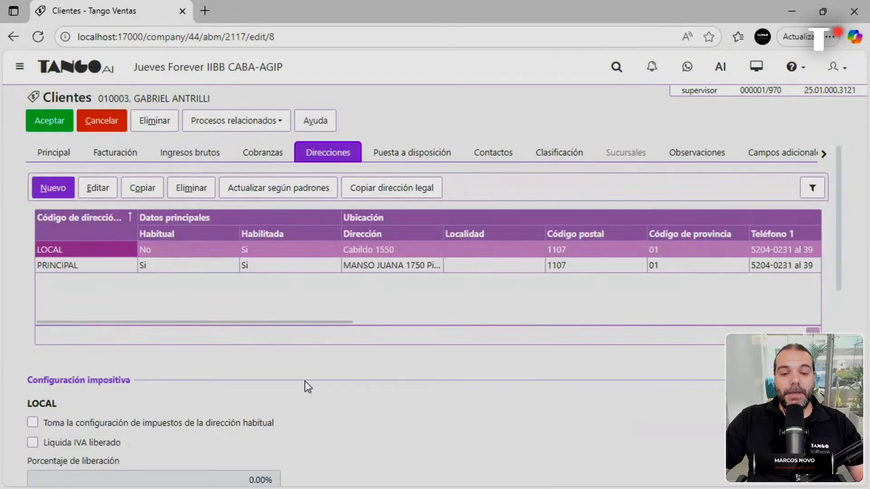
Remove LOCAL's AR perception and make it take taxes from the habitual address.
scroll(307, 384, "down", 10)
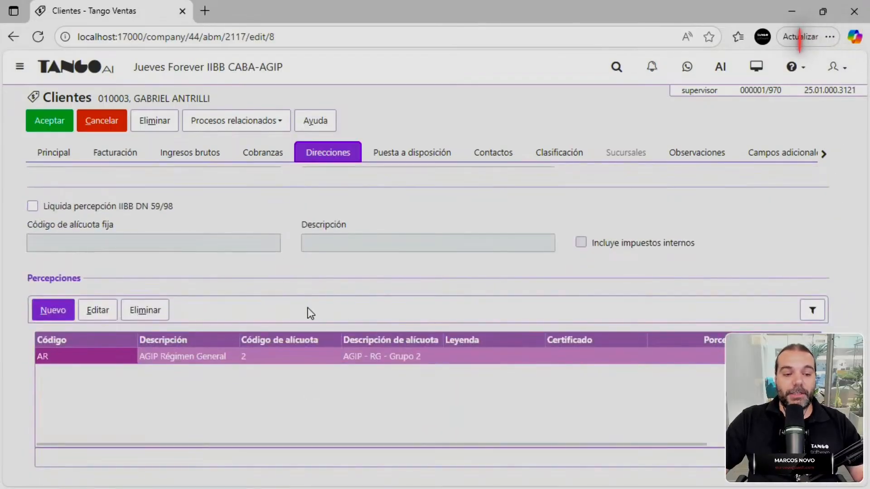
scroll(376, 354, "up", 10)
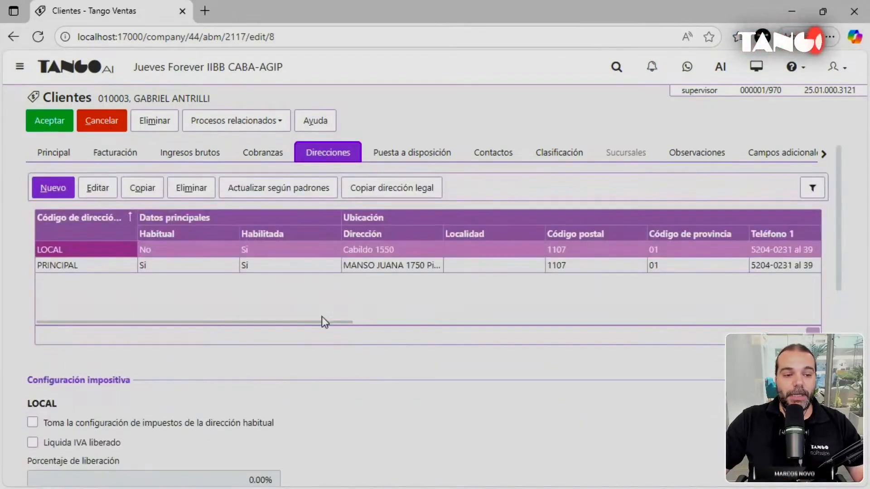
scroll(215, 281, "down", 10)
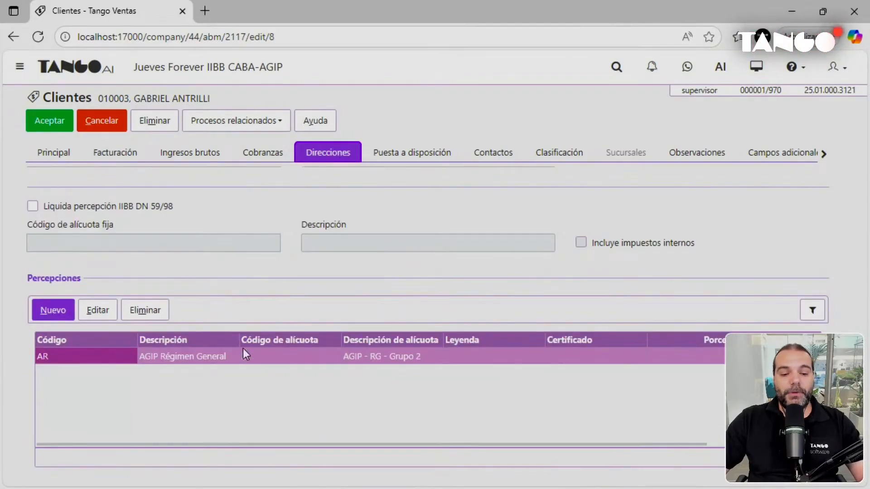
scroll(249, 375, "up", 10)
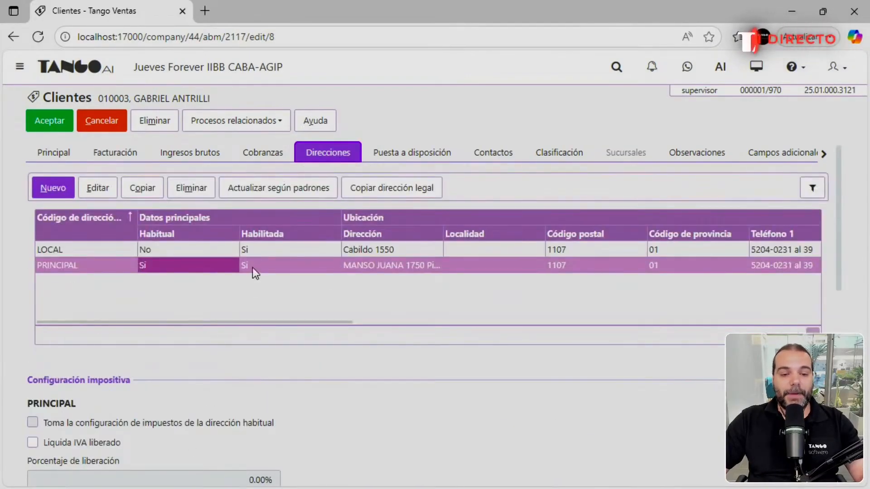
scroll(247, 255, "down", 10)
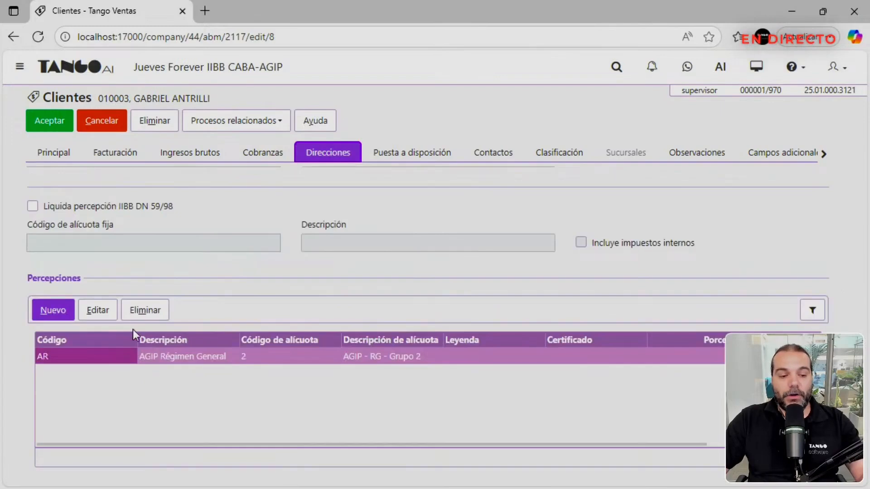
left_click(140, 313)
scroll(171, 380, "up", 10)
scroll(189, 376, "down", 10)
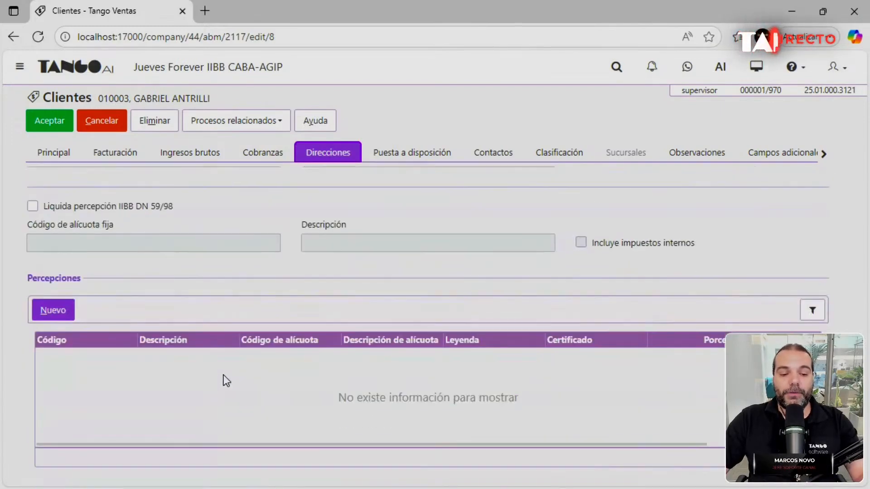
scroll(284, 388, "up", 1)
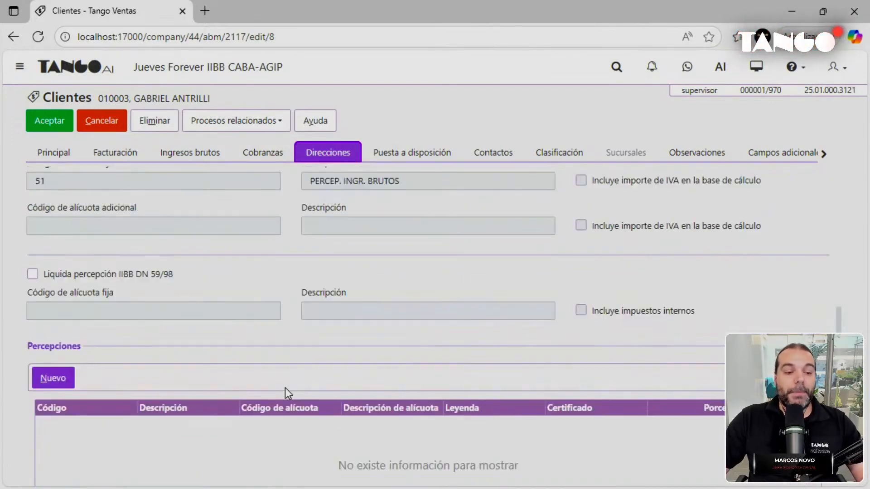
scroll(285, 388, "up", 4)
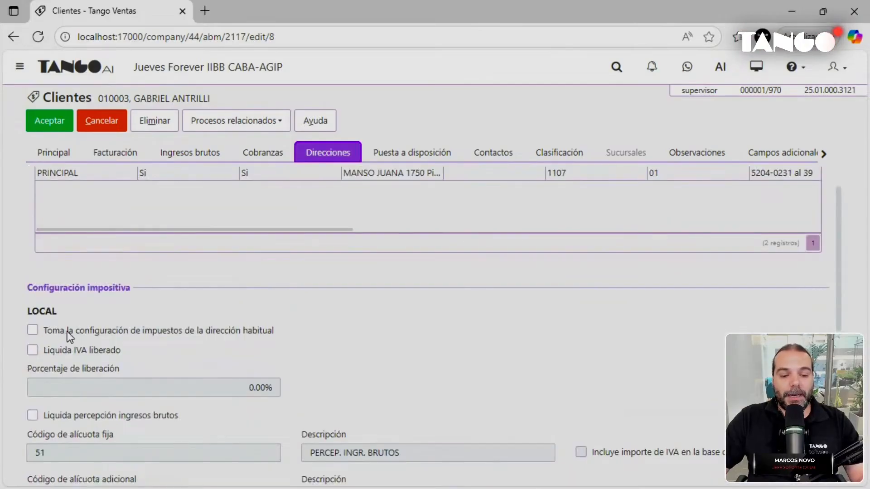
left_click(134, 330)
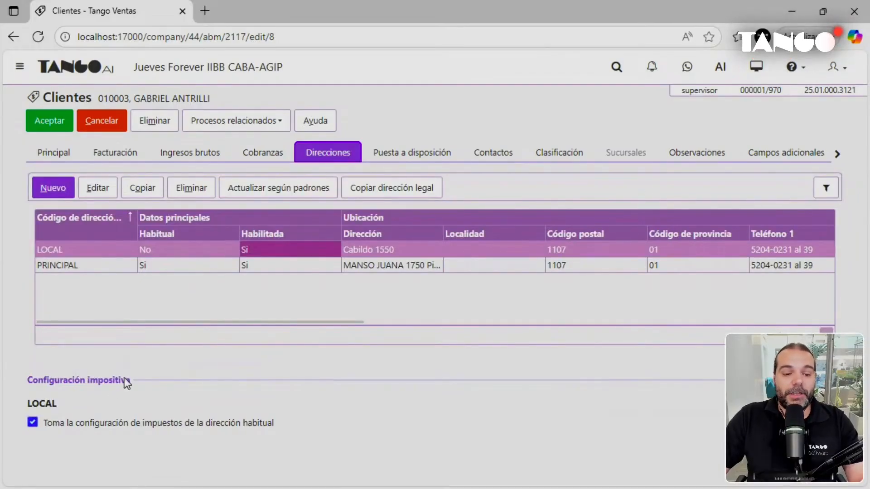
left_click(252, 266)
scroll(290, 374, "down", 8)
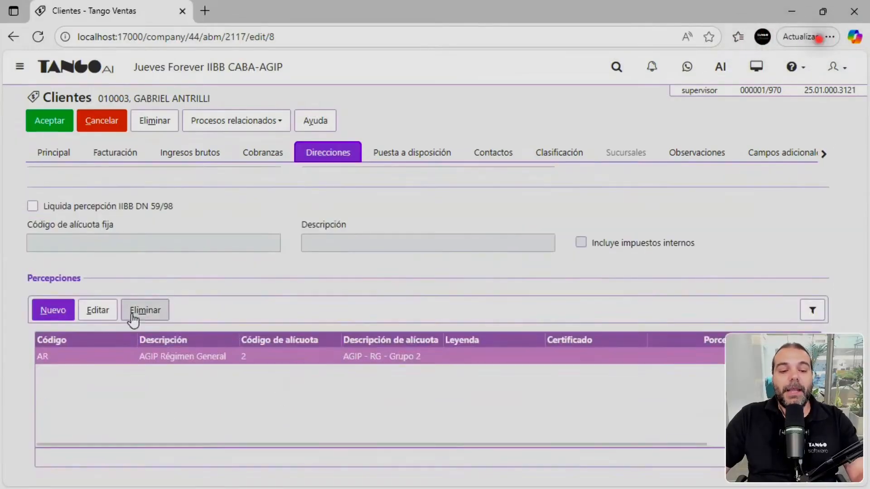
scroll(294, 381, "up", 8)
left_click(55, 192)
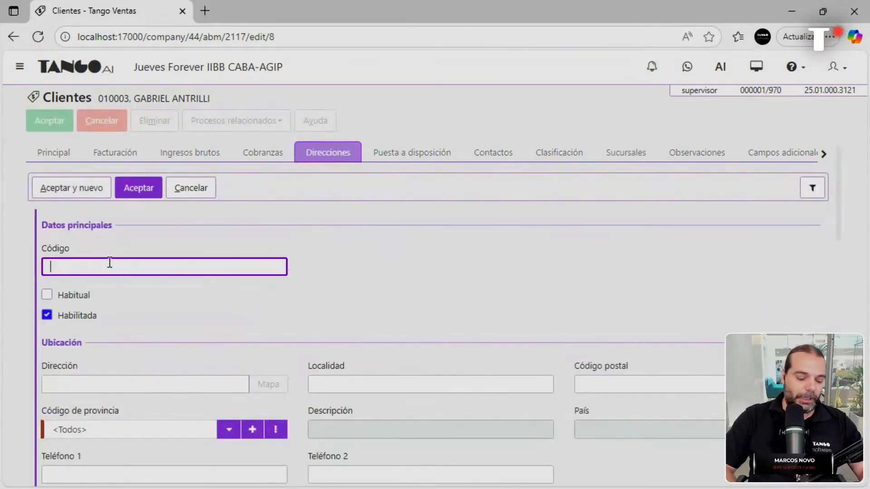
type("DEPOSITO")
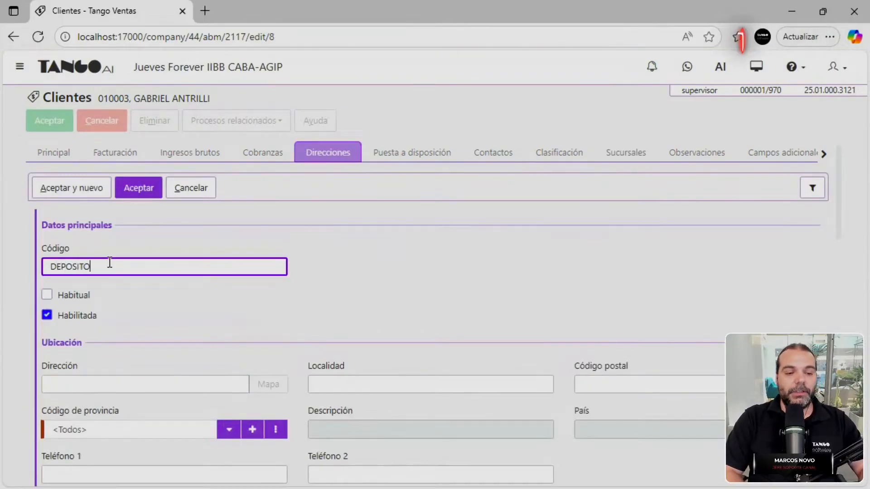
left_click(159, 383)
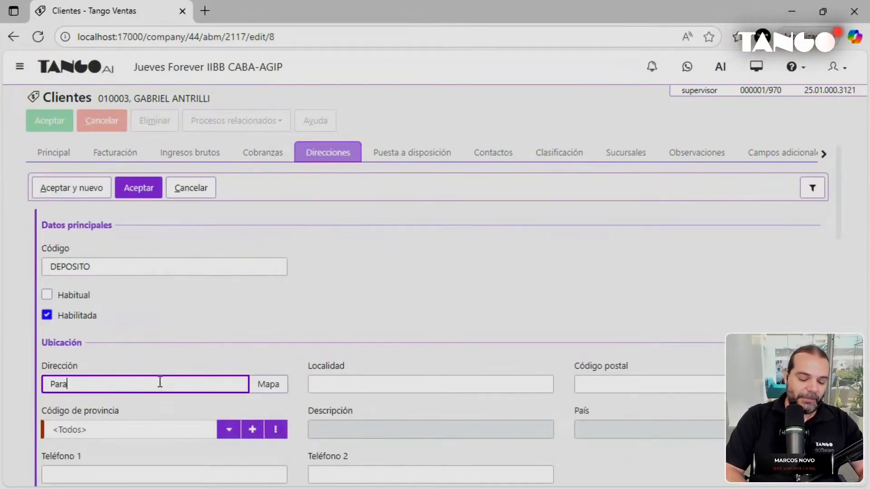
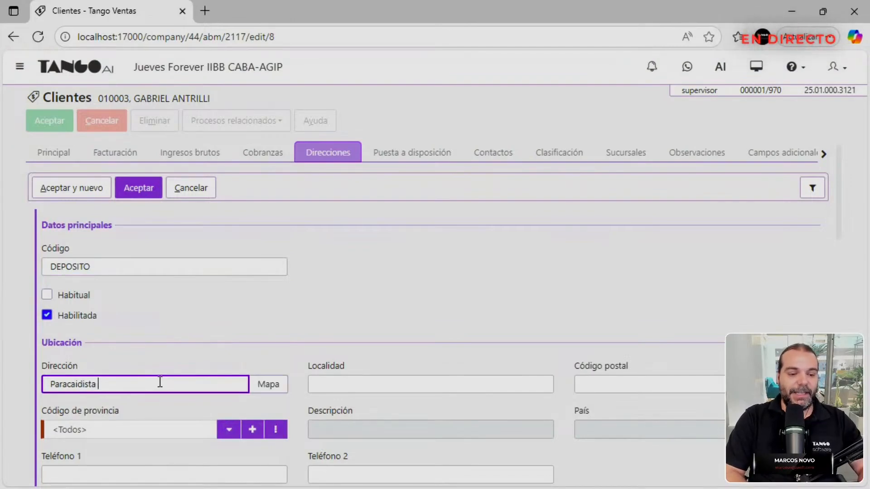
scroll(177, 378, "down", 2)
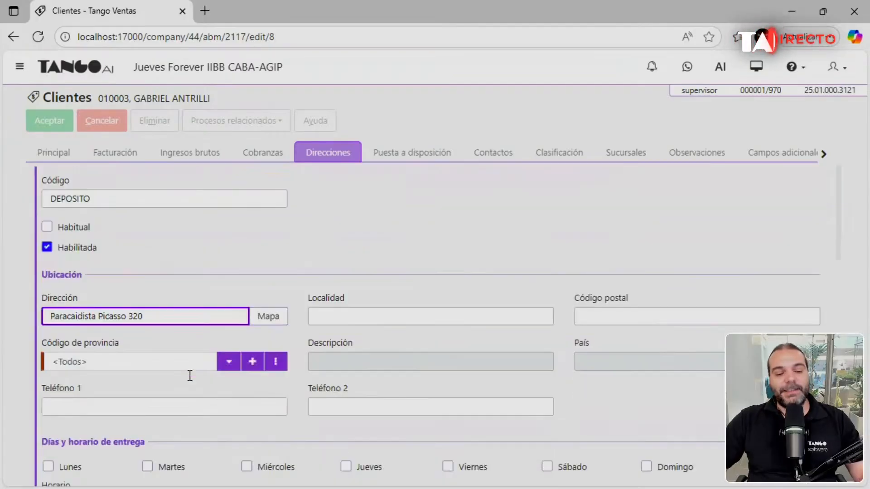
left_click(229, 361)
left_click(202, 226)
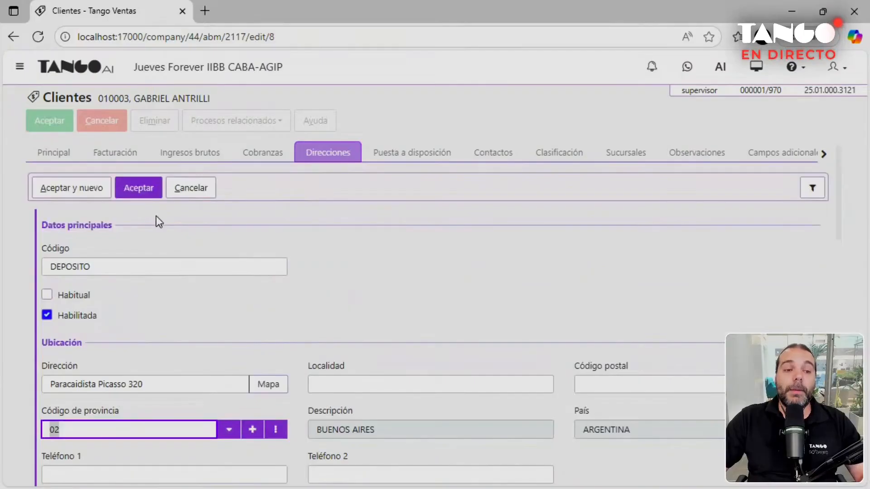
left_click(137, 186)
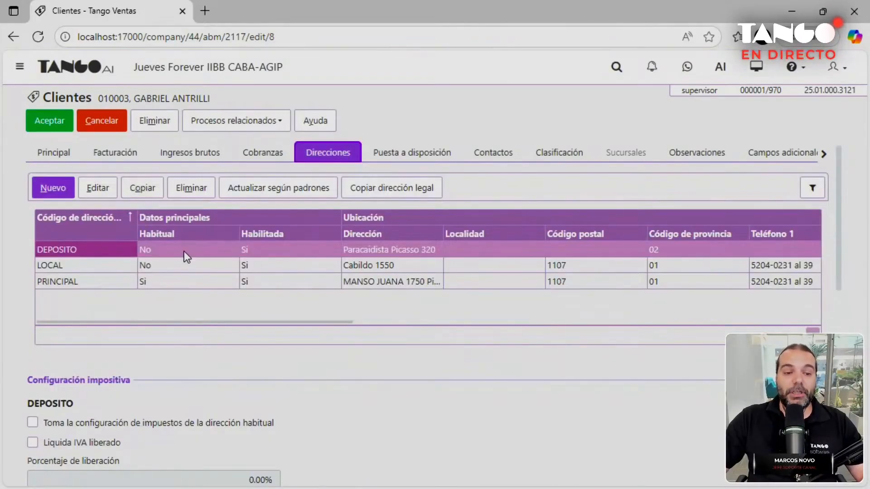
scroll(176, 248, "down", 10)
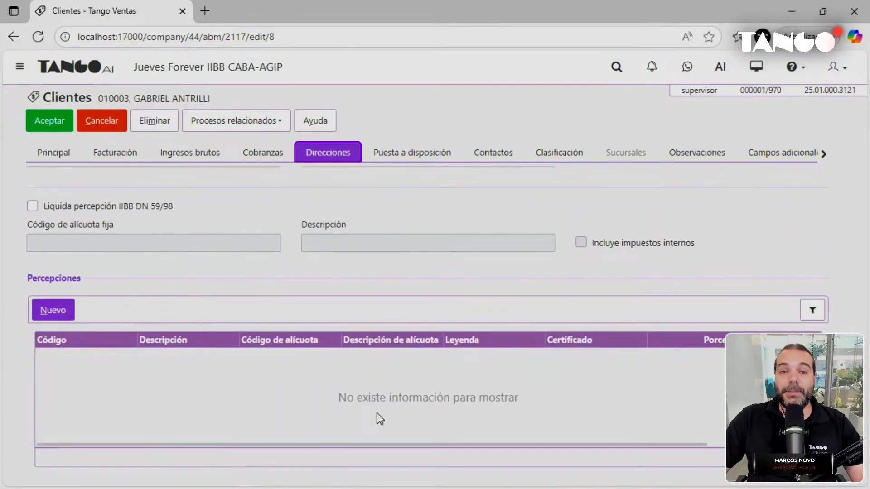
scroll(402, 290, "up", 10)
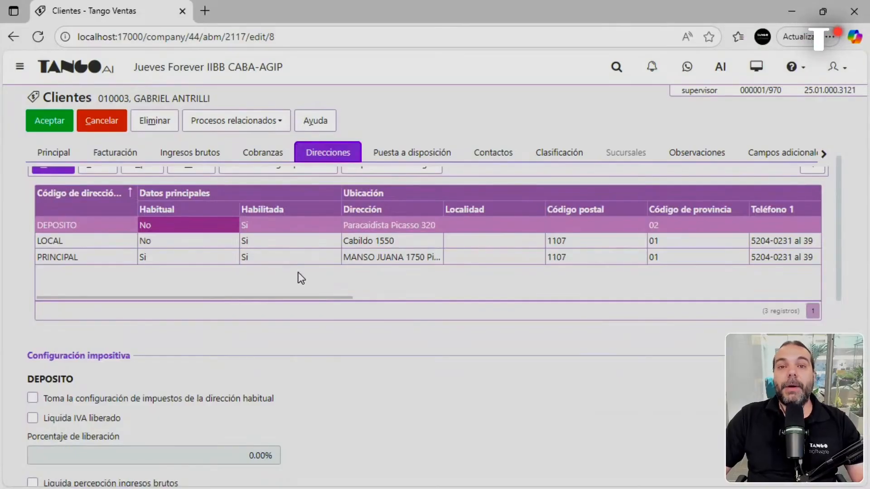
scroll(272, 272, "up", 1)
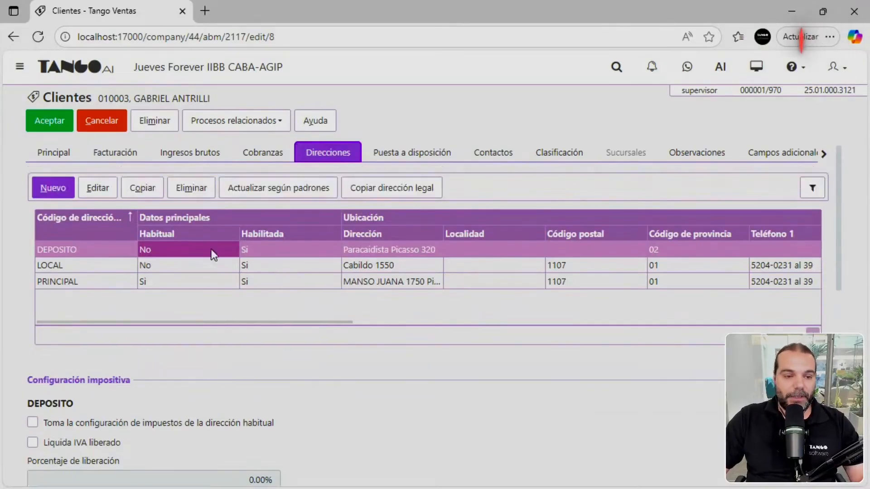
Save the customer and go to Stock > Archivos > Actualizaciones > Artículos.
left_click(51, 127)
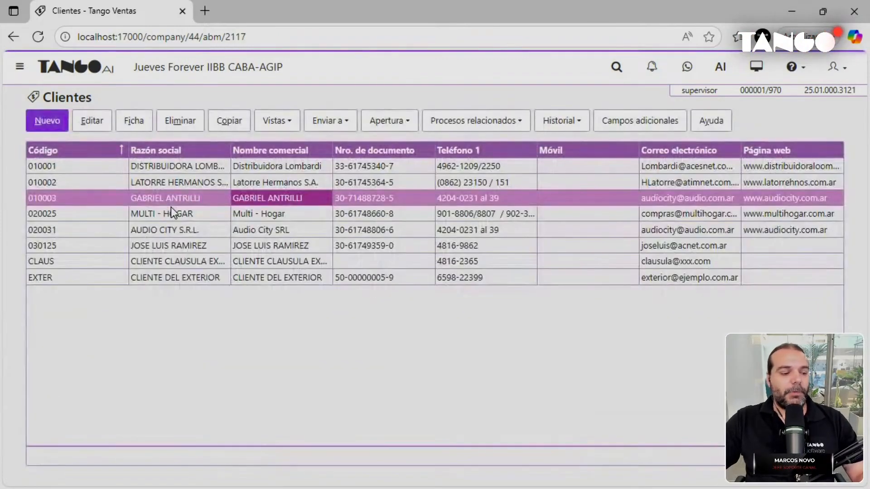
left_click(102, 77)
left_click(83, 129)
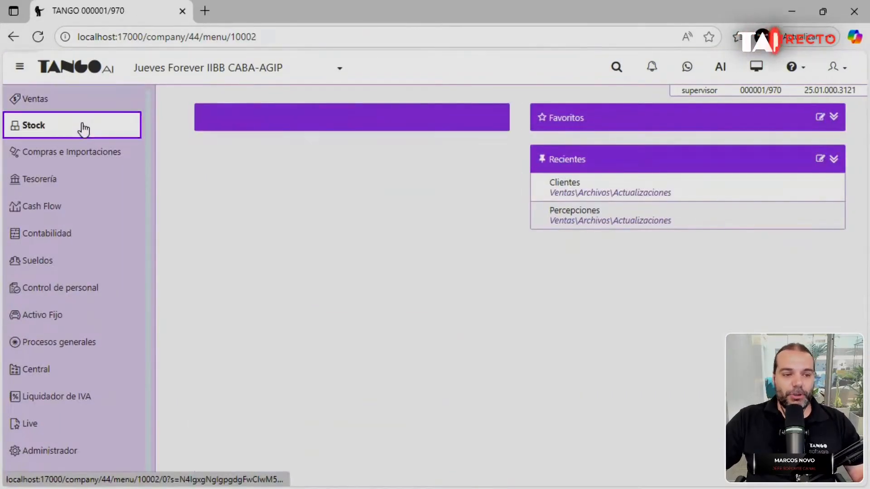
left_click(219, 145)
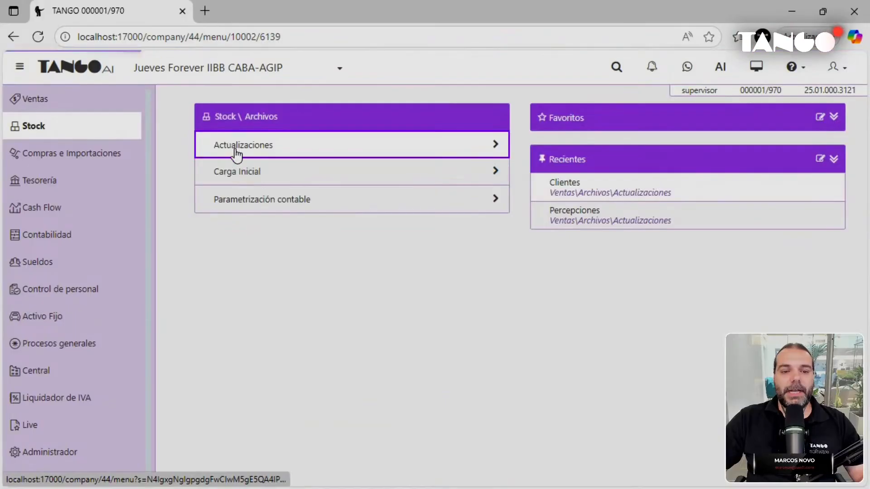
left_click(235, 152)
left_click(227, 145)
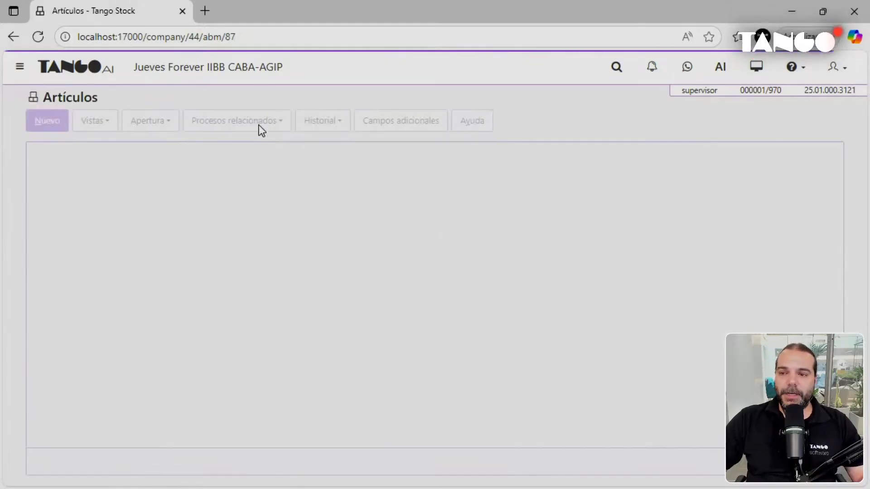
Open the TCL soundbar article's tax settings at its perception model 1 (Capital Federal) field.
double_click(227, 166)
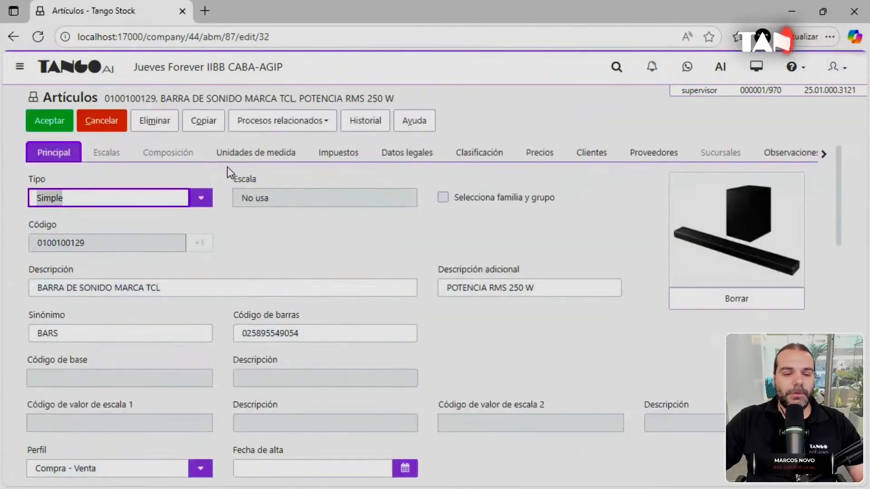
left_click(347, 158)
scroll(406, 229, "down", 4)
scroll(409, 236, "down", 5)
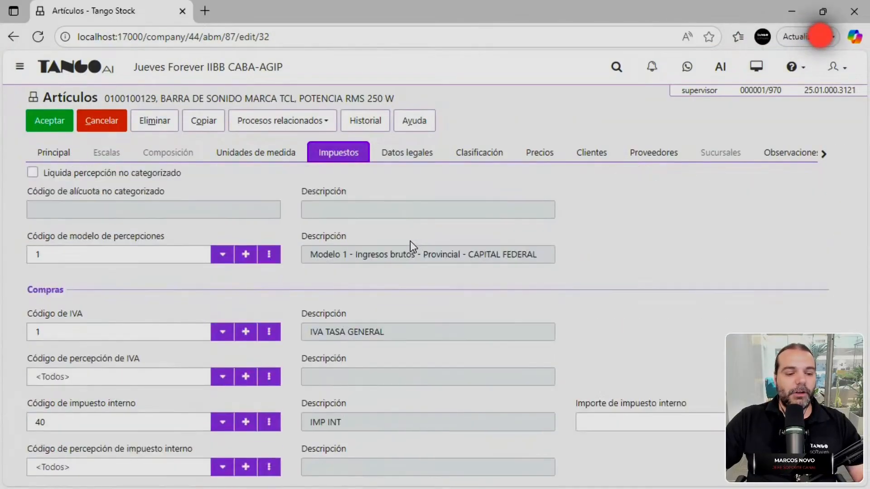
left_click(111, 252)
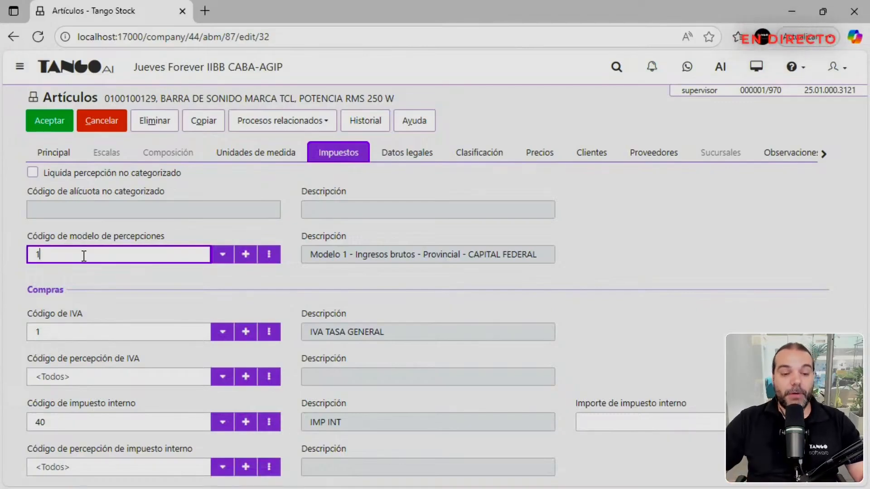
Open perception model 1 and review its AGIP Régimen General group rows, including Grupo 2.
double_click(84, 256)
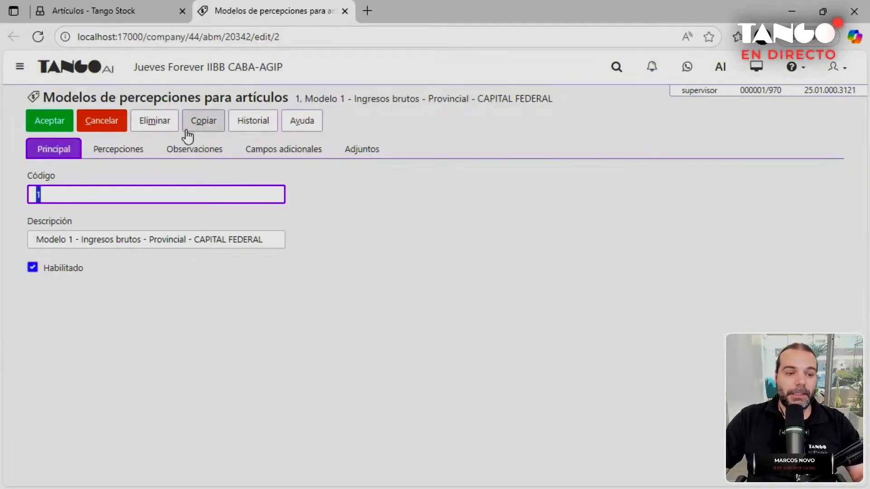
left_click(126, 159)
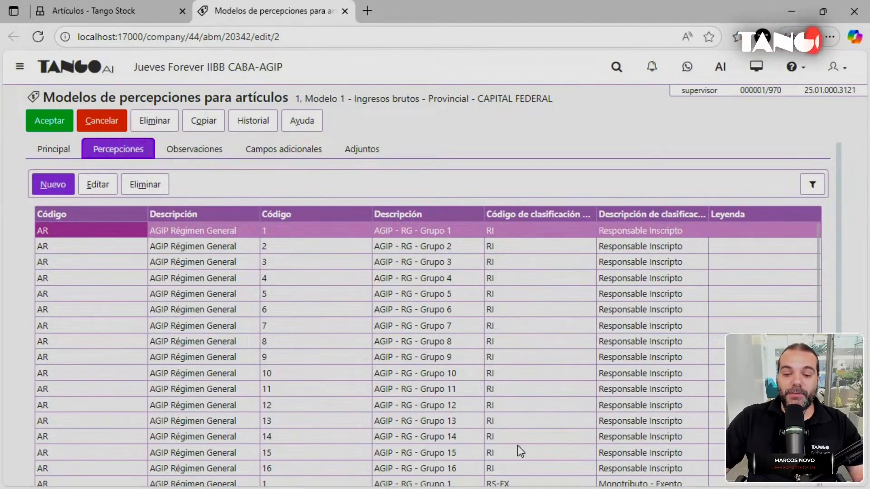
left_click_drag(839, 229, 841, 257)
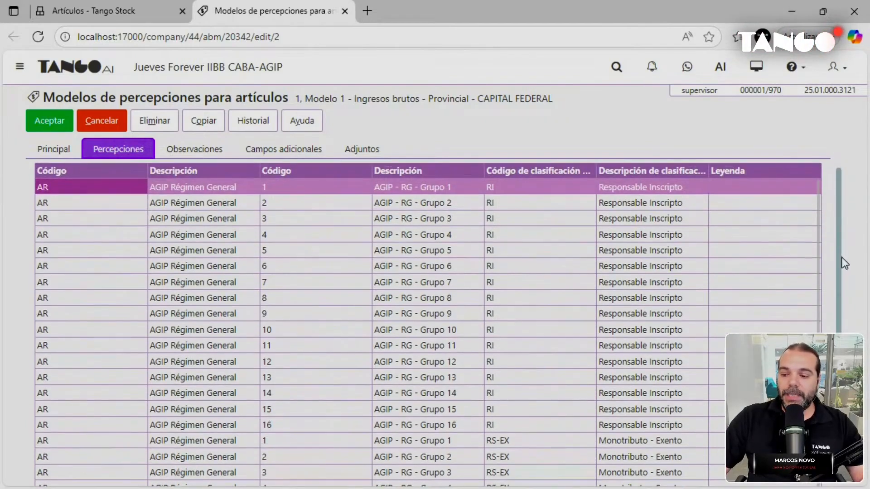
left_click(281, 417)
scroll(289, 412, "down", 1)
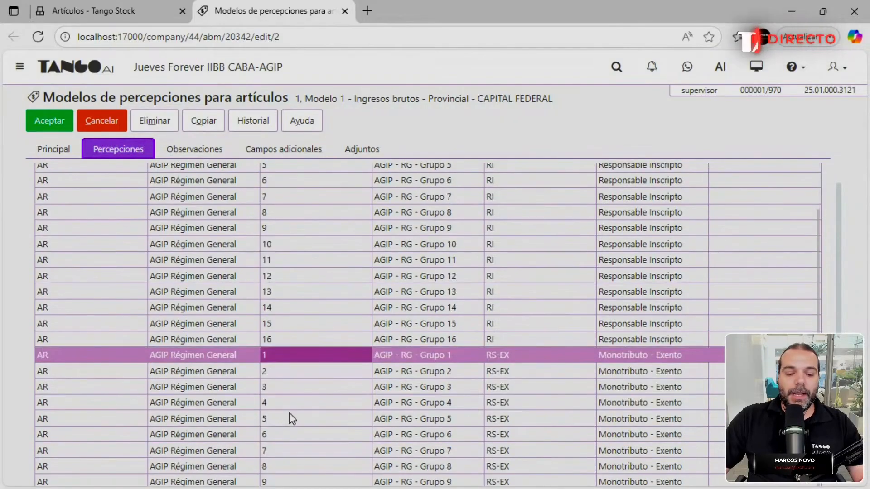
scroll(317, 371, "down", 1)
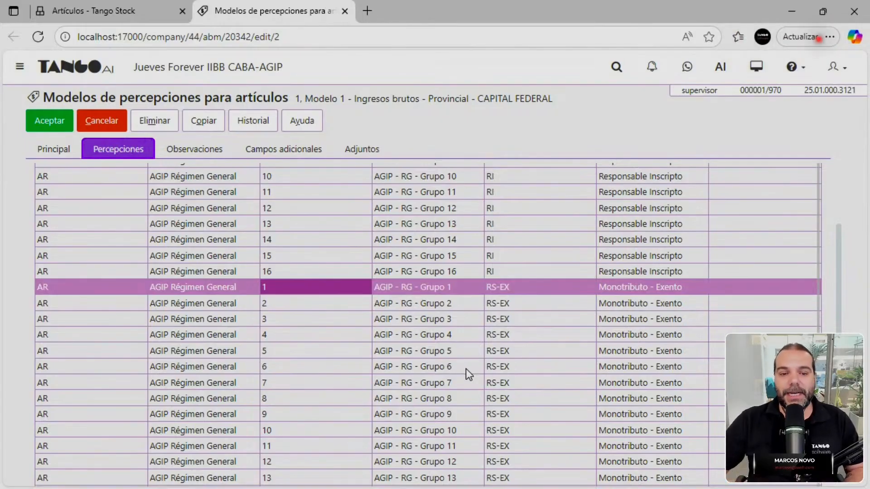
left_click_drag(836, 265, 845, 210)
scroll(436, 243, "up", 10)
left_click(279, 236)
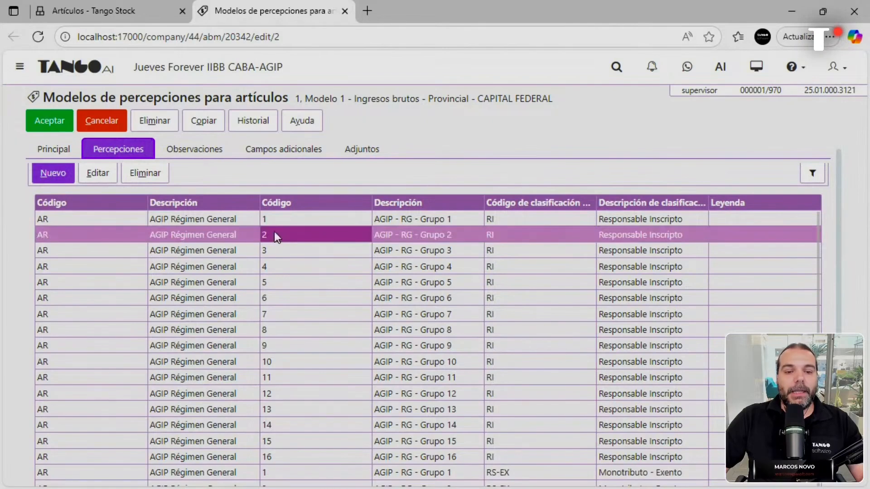
left_click(524, 240)
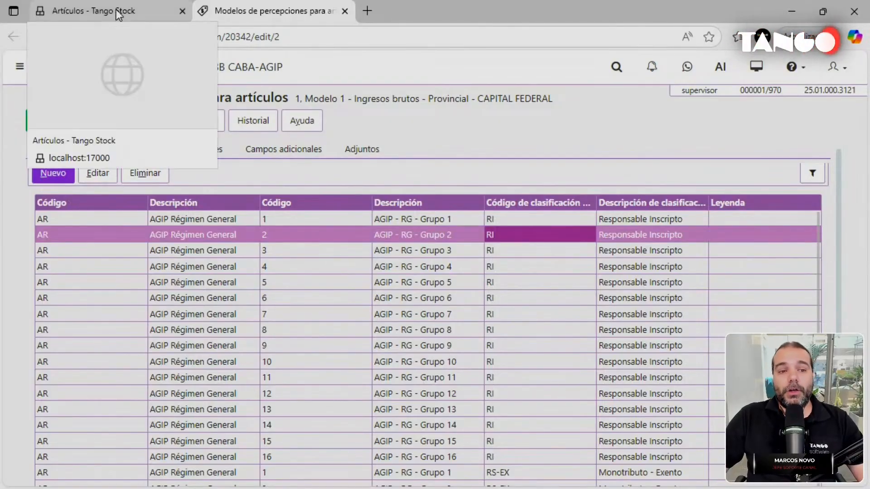
Close perception model 1, cancel the article edit and return to Stock > Archivos > Actualizaciones.
left_click(345, 11)
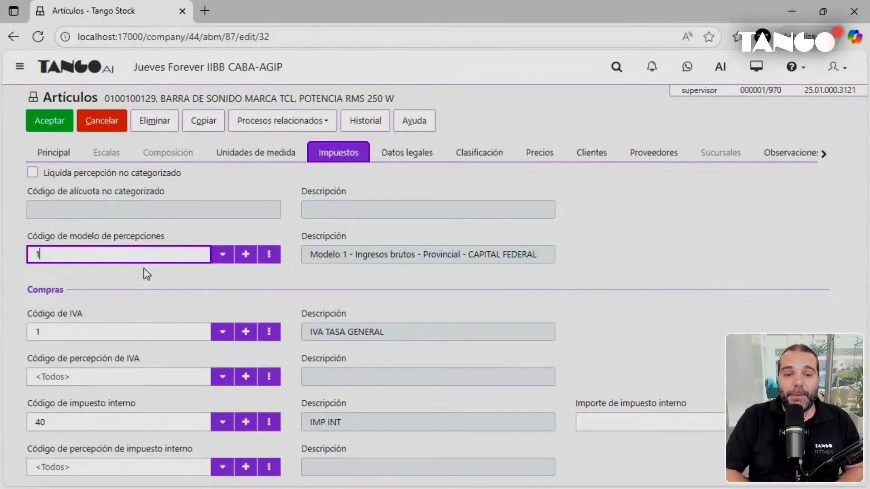
left_click(100, 134)
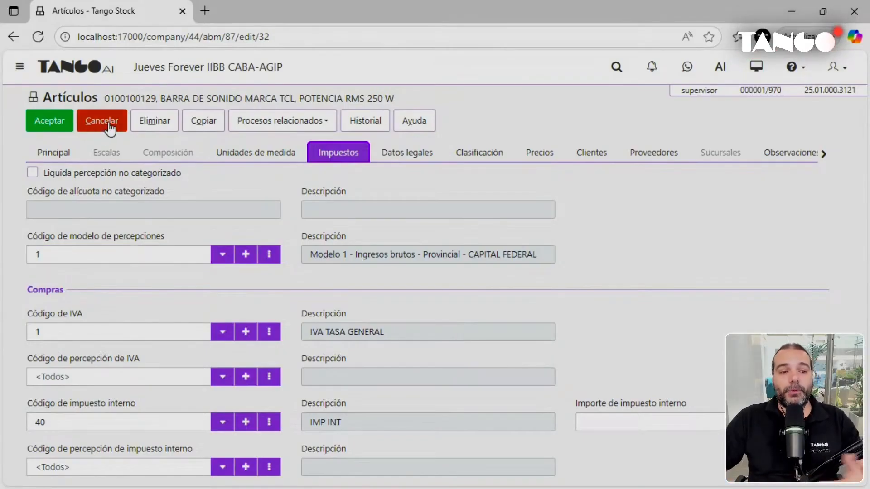
left_click(397, 120)
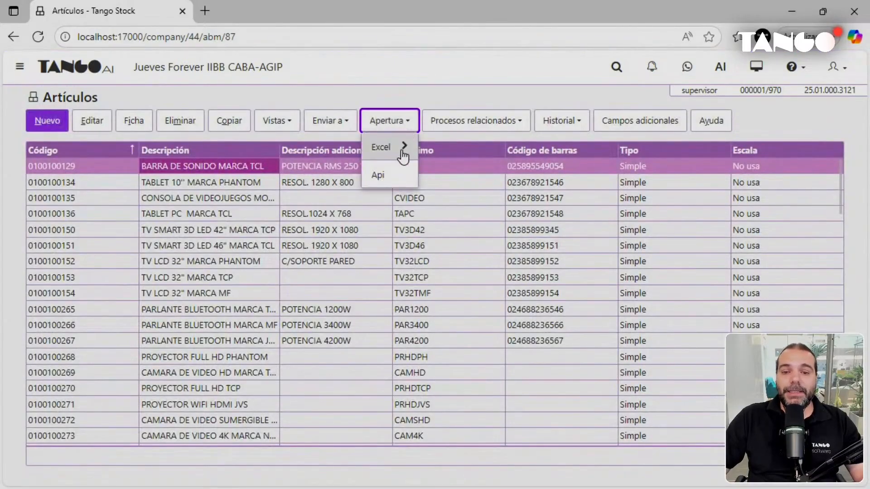
left_click(17, 37)
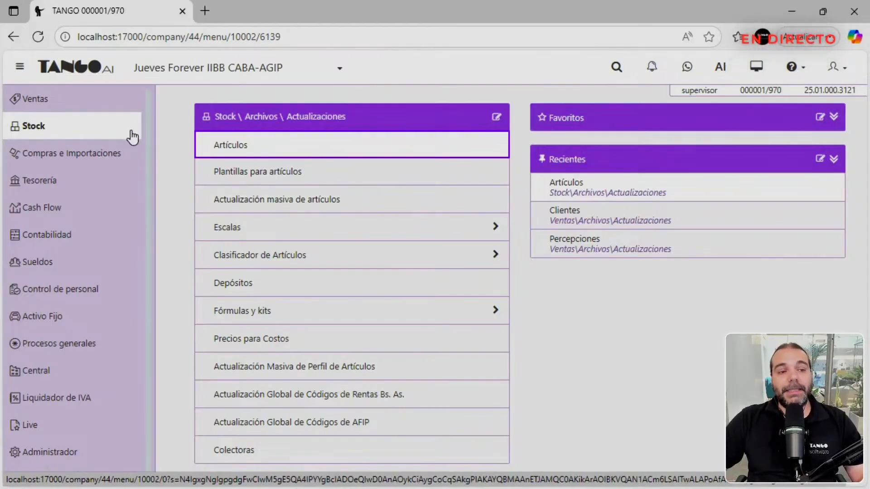
Open Parámetros de Ventas under Ventas > Archivos > Carga inicial.
left_click(85, 100)
left_click(240, 155)
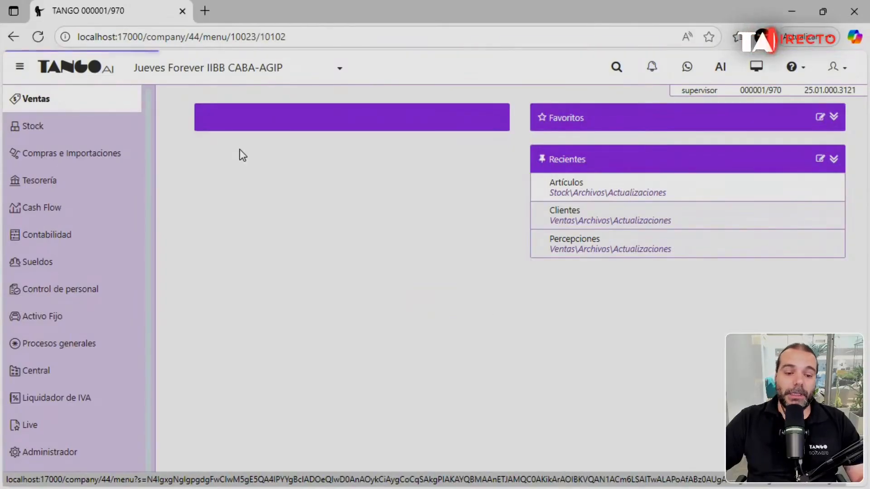
left_click(257, 202)
left_click(271, 449)
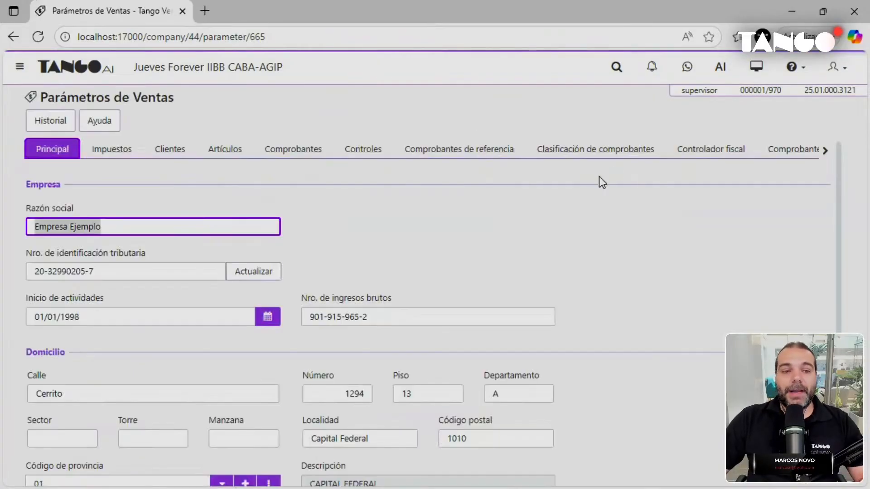
Check the Padrones General validity control stays Control flexible, then view the AGIP settings.
left_click(828, 156)
left_click(732, 151)
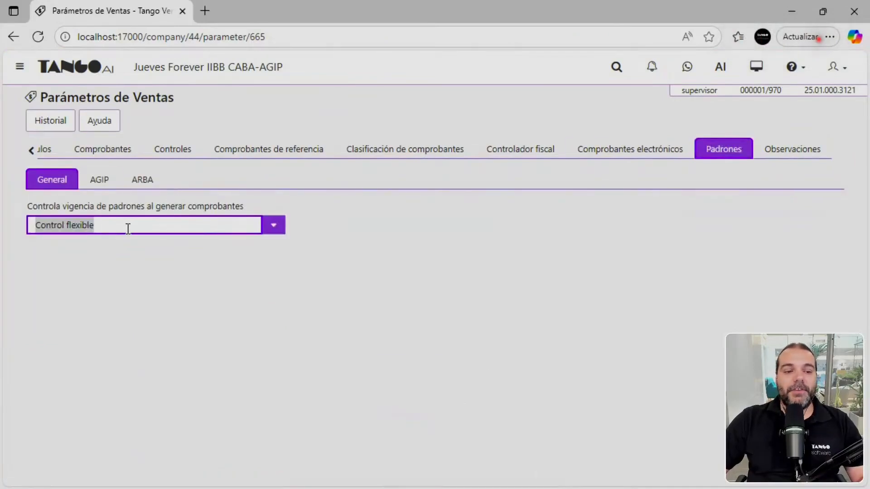
left_click(128, 227)
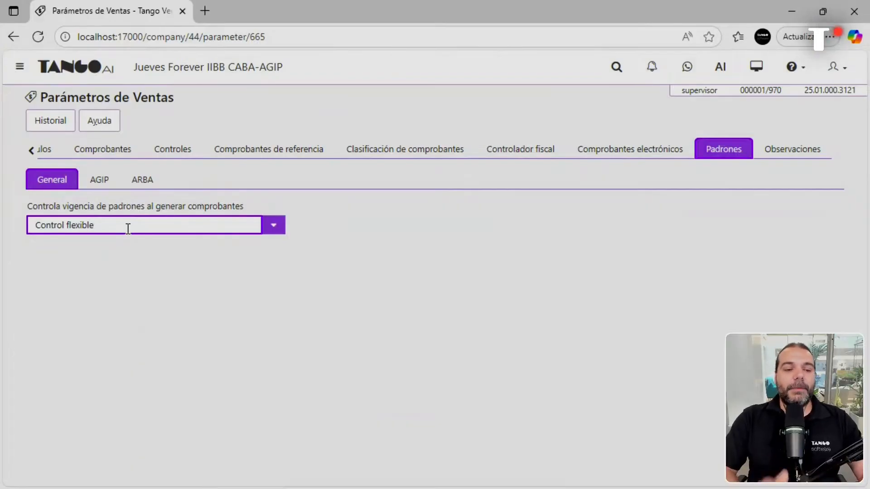
left_click(274, 226)
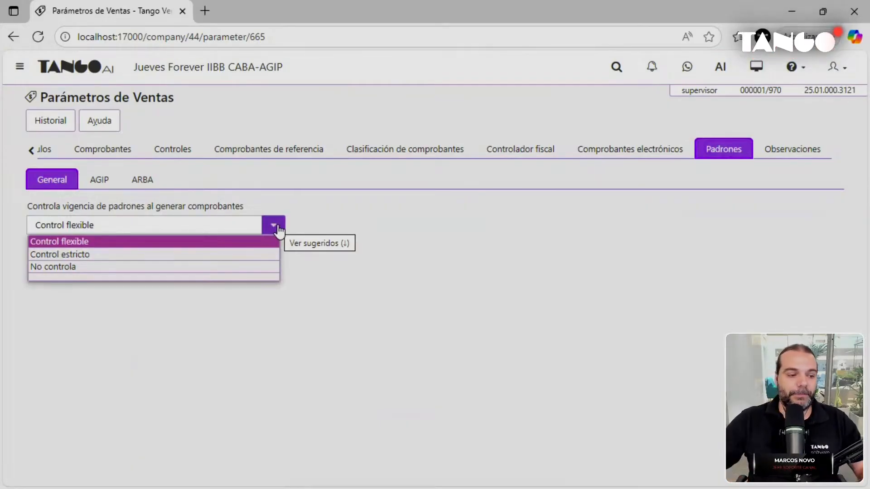
left_click(278, 231)
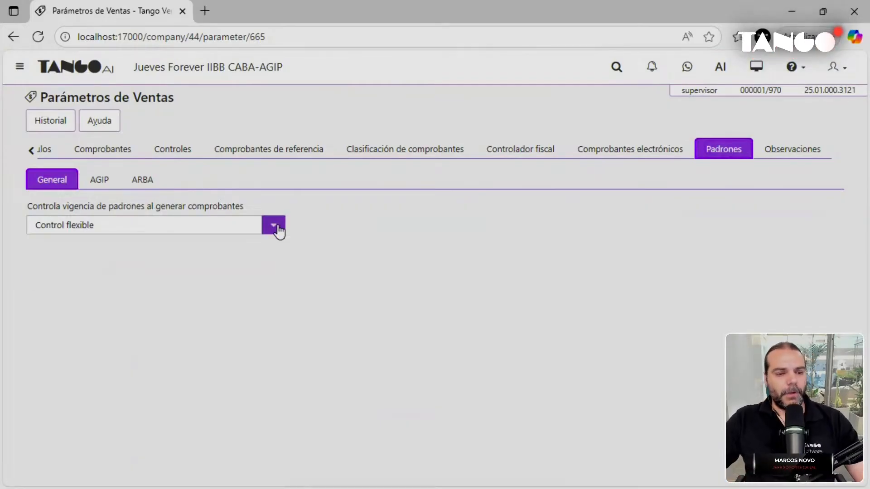
left_click(102, 180)
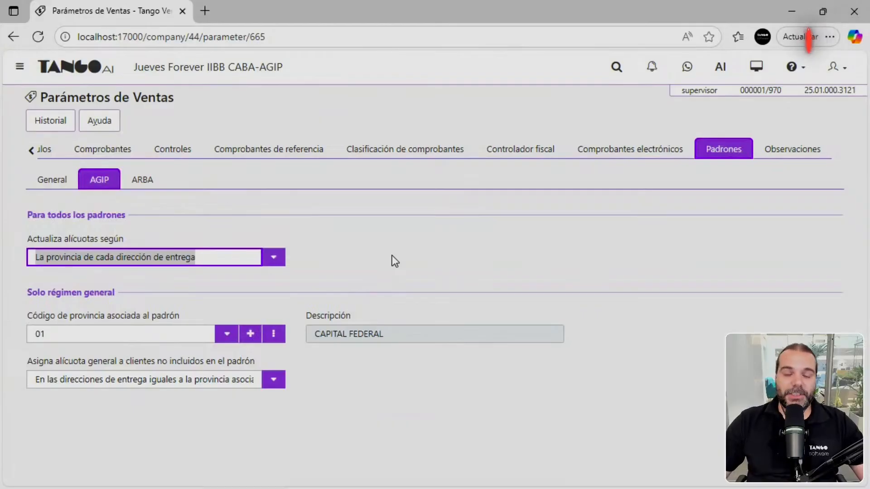
Review the AGIP rate and general-rate options unchanged, then discard the Ventas parameter edits.
left_click(273, 263)
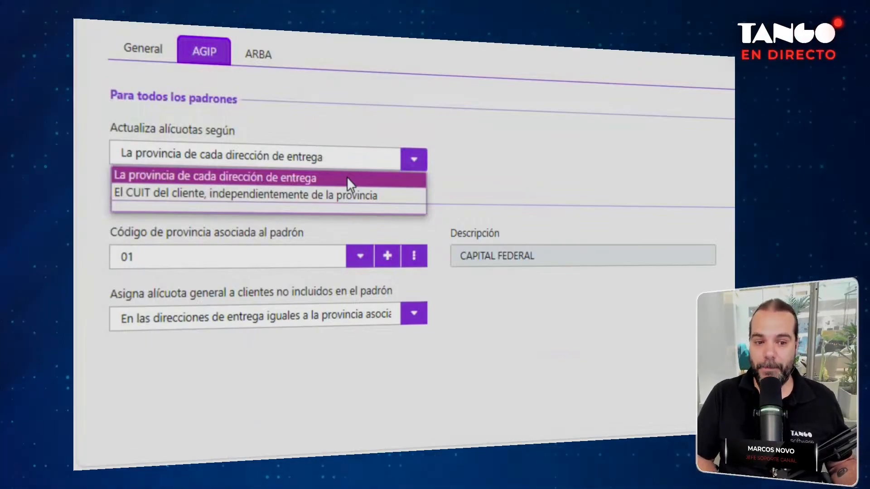
left_click(347, 177)
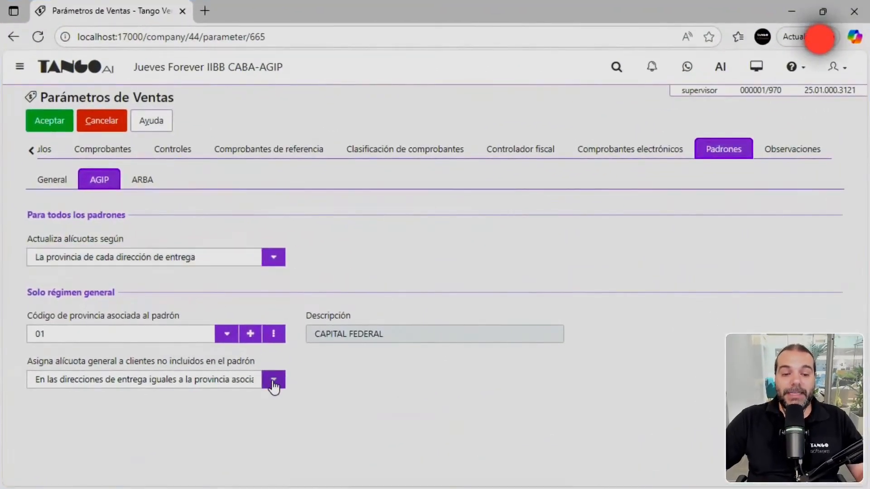
left_click(308, 362)
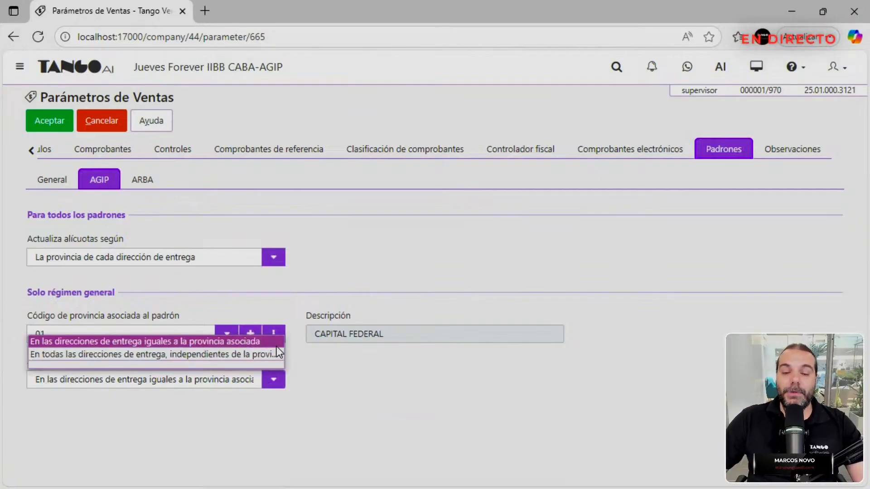
left_click(328, 389)
left_click(166, 331)
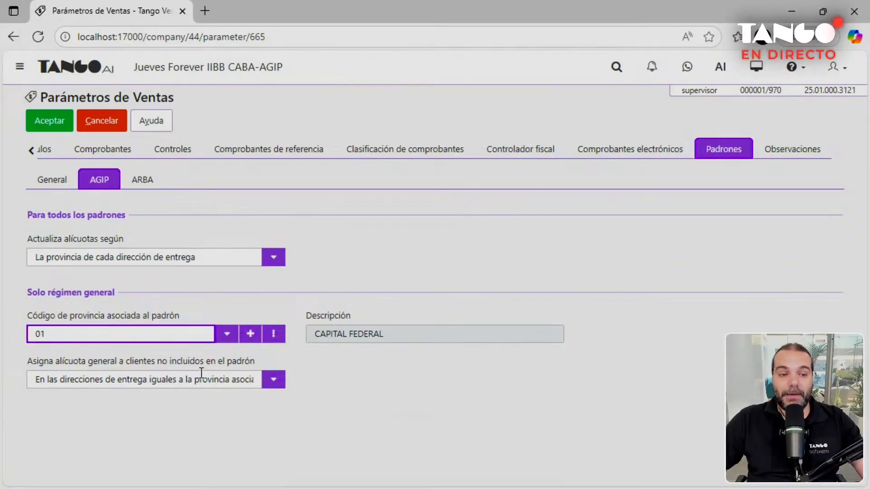
left_click(100, 125)
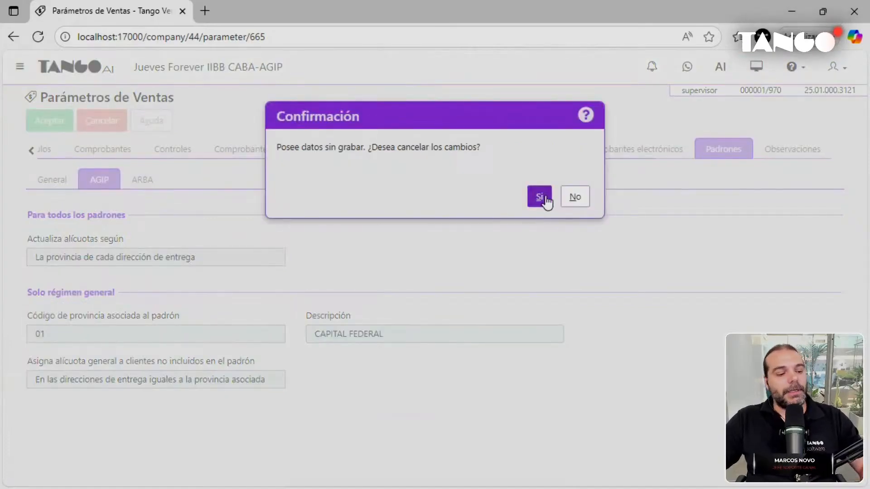
left_click(538, 197)
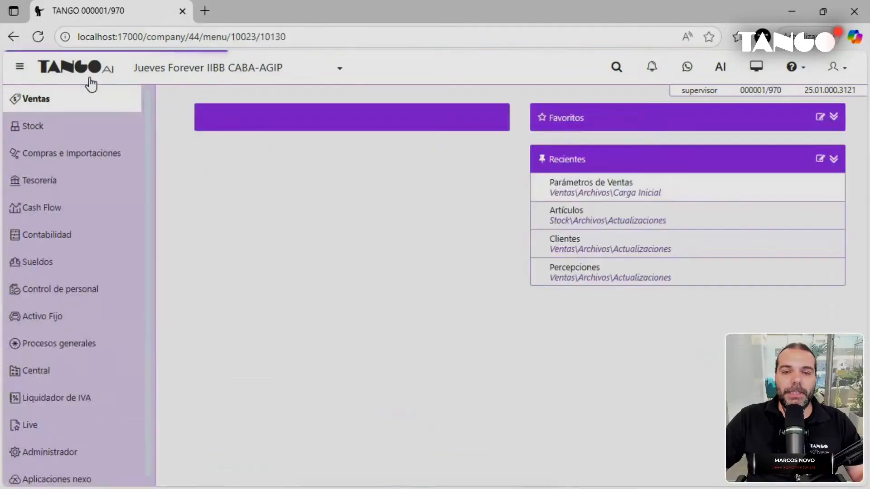
Start the AGIP IIBB rate update from Ventas Procesos Periódicos with Régimen general selected.
left_click(221, 119)
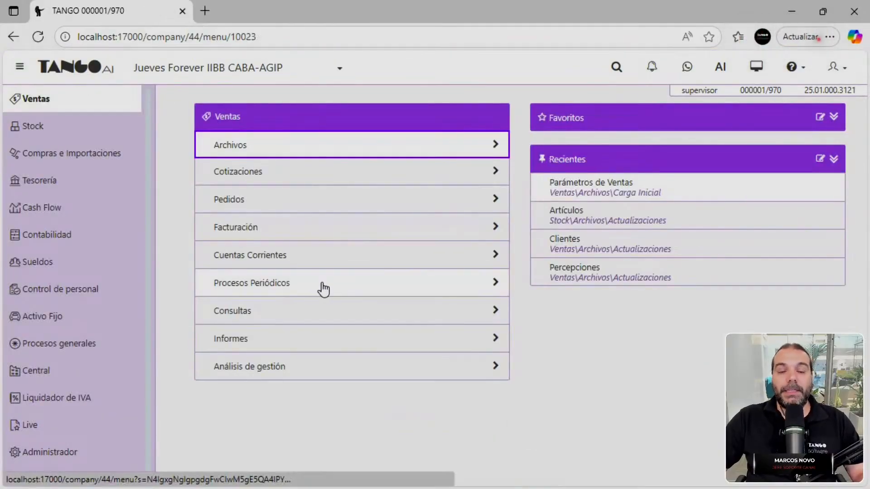
left_click(323, 288)
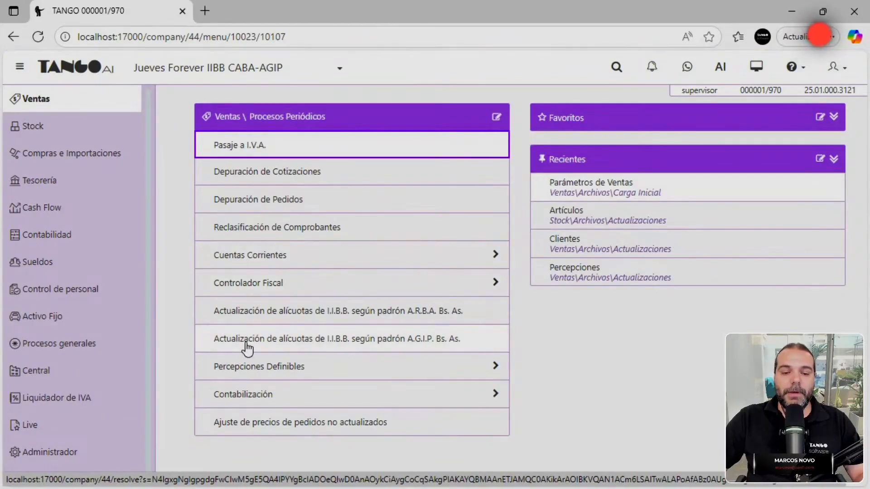
left_click(286, 345)
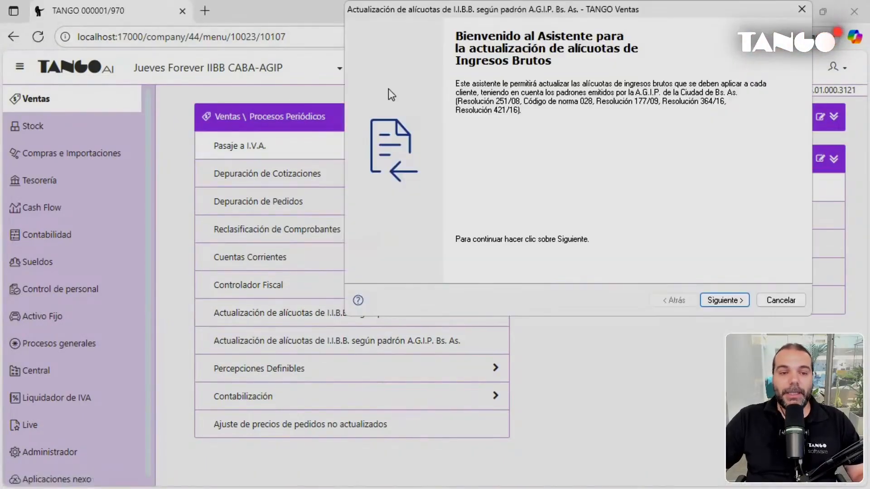
left_click_drag(593, 11, 254, 20)
left_click(393, 308)
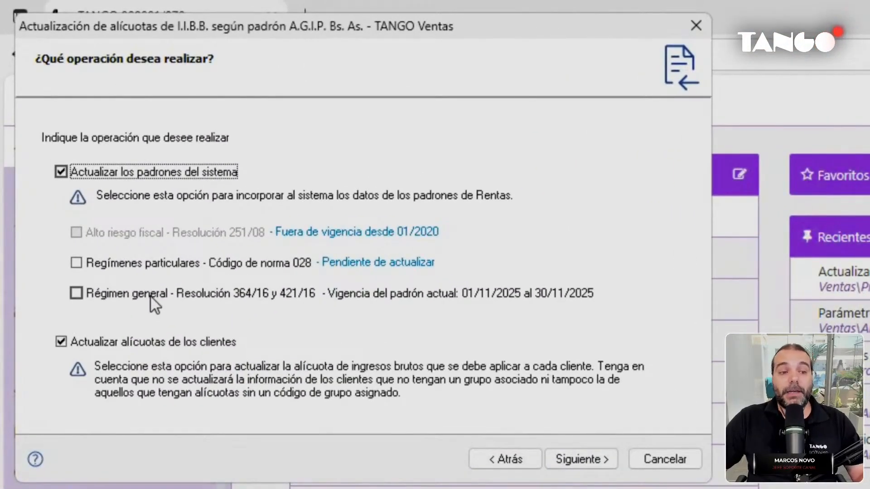
left_click(150, 297)
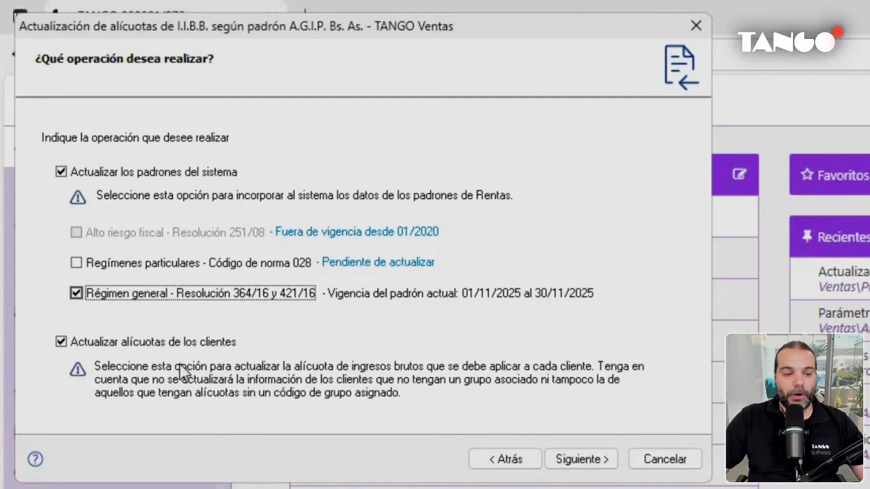
left_click(598, 460)
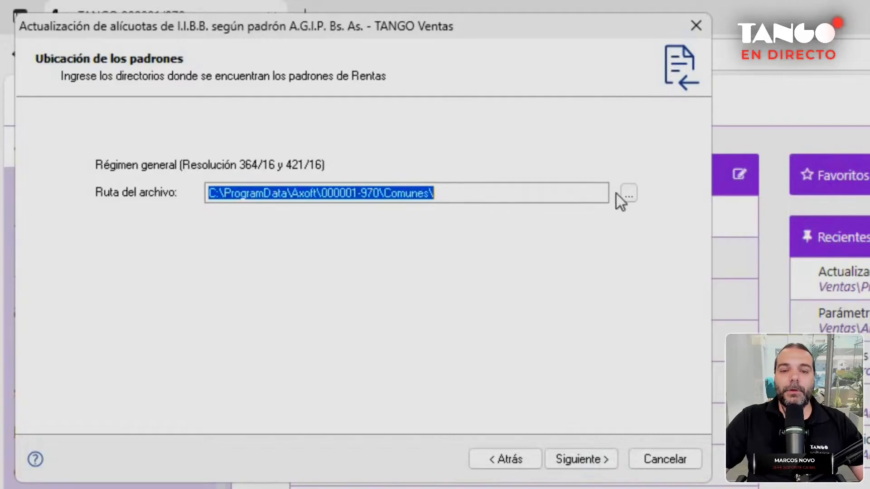
left_click(628, 193)
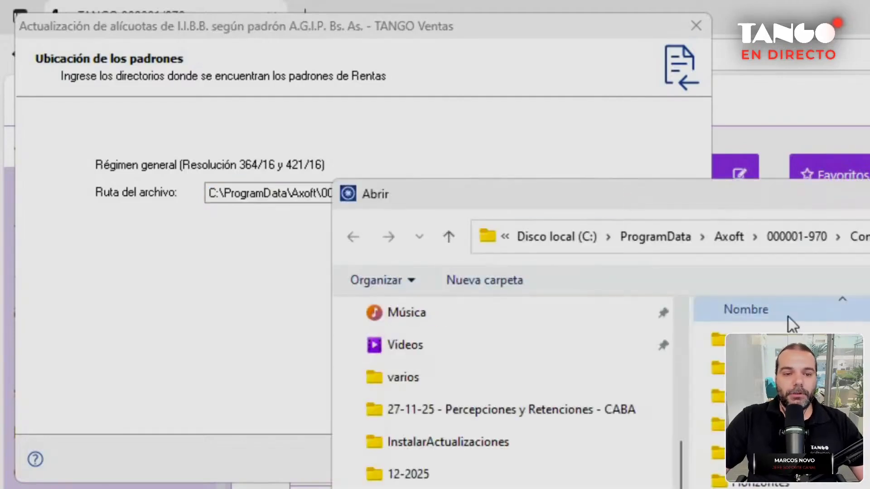
left_click_drag(799, 202, 511, 132)
left_click(208, 481)
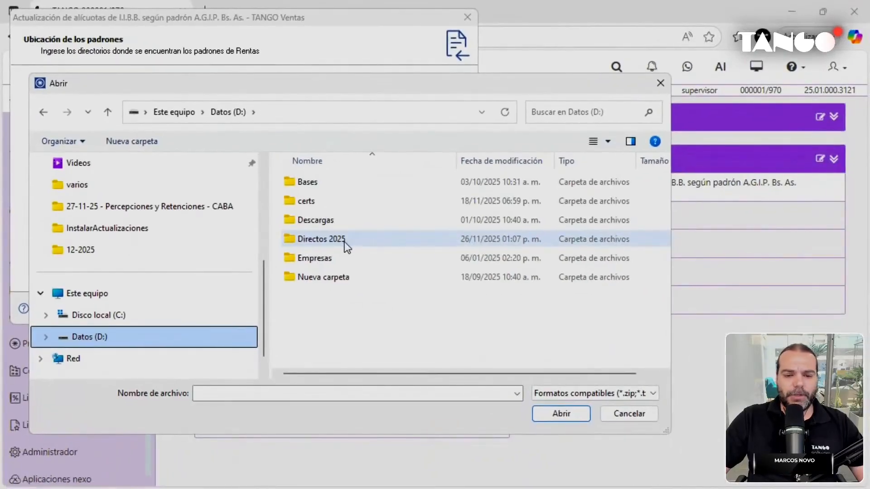
double_click(347, 246)
double_click(340, 188)
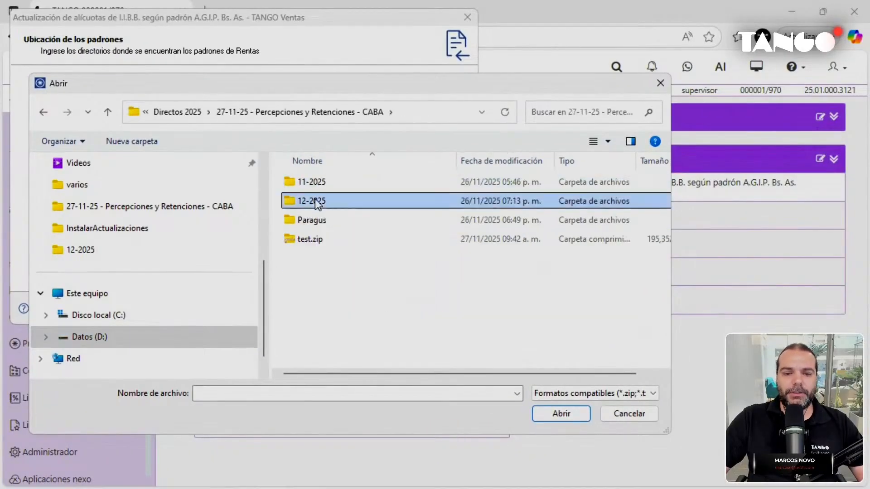
double_click(315, 200)
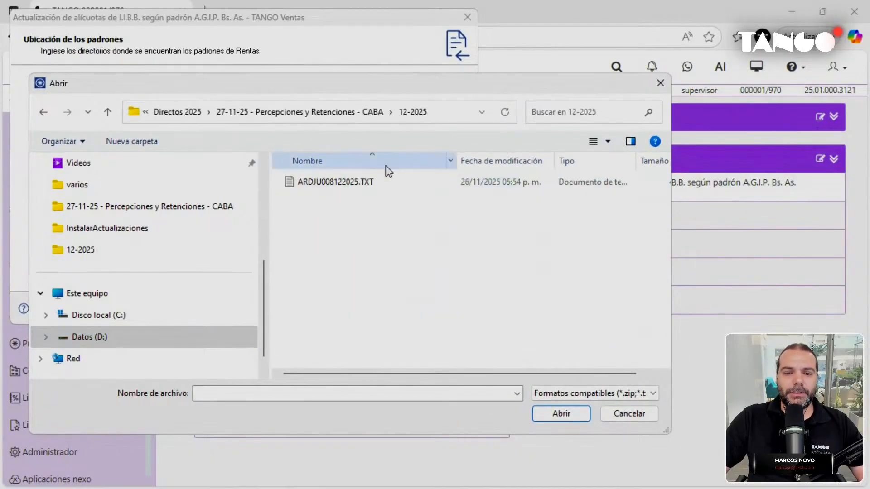
double_click(339, 186)
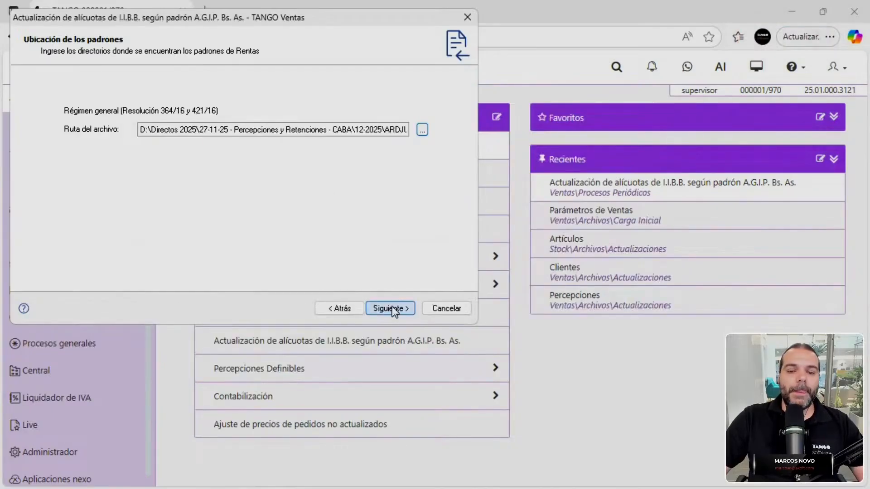
left_click(390, 307)
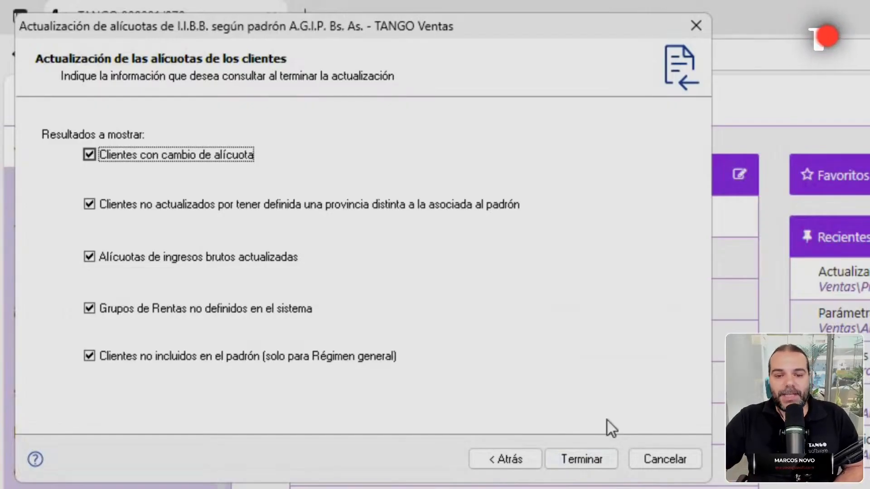
Run the client rate update and bring the results (6 updated, 1 not included) into view.
left_click(585, 463)
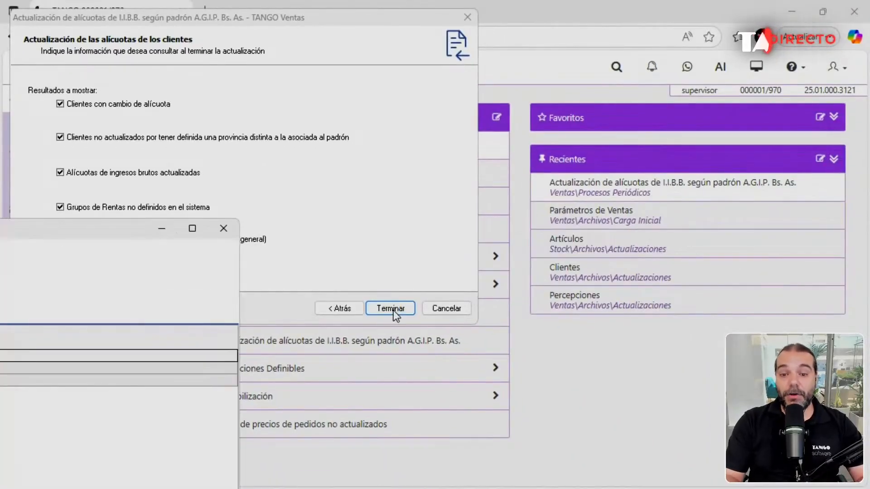
left_click_drag(67, 230, 683, 30)
left_click_drag(319, 34, 337, 27)
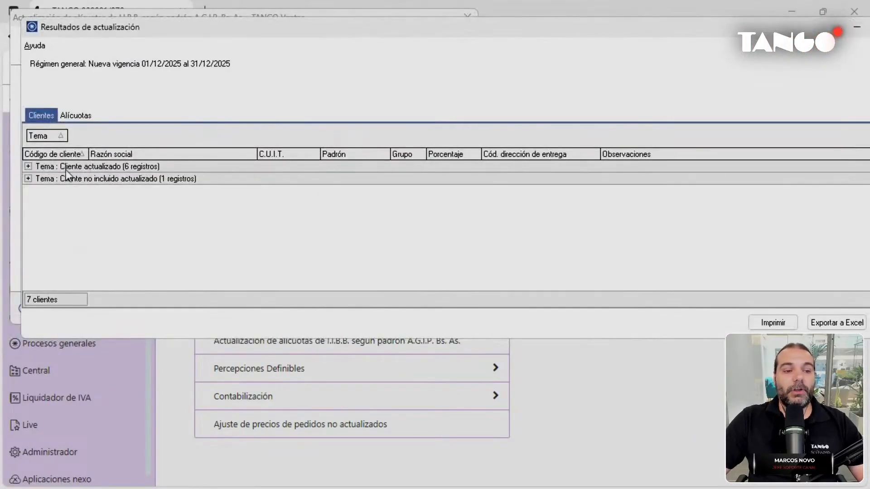
Expand the updated clients and compare one client's LOCAL and PRINCIPAL rows.
left_click(28, 167)
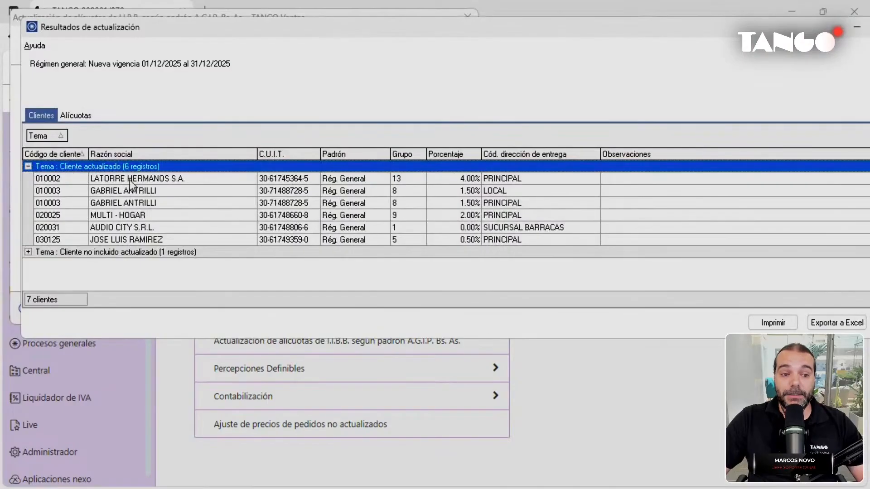
left_click(519, 192)
left_click(521, 201)
left_click(523, 194)
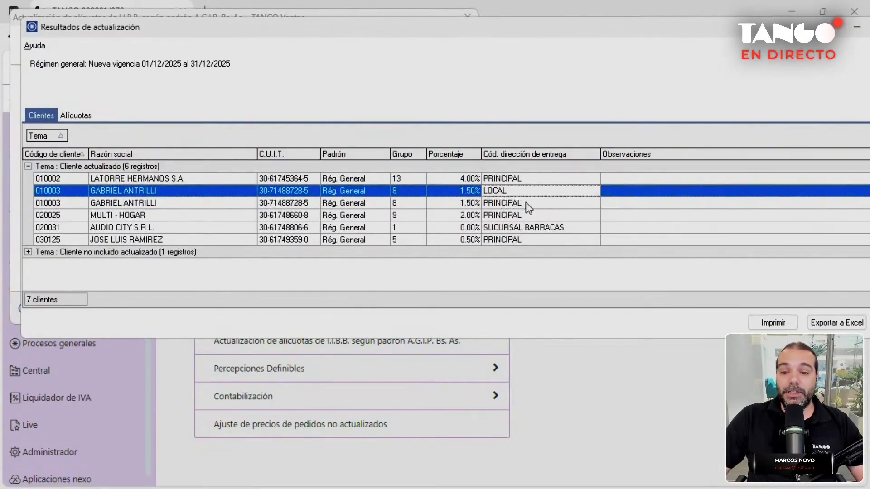
left_click(525, 203)
left_click(521, 192)
left_click(522, 204)
left_click(515, 194)
left_click(513, 203)
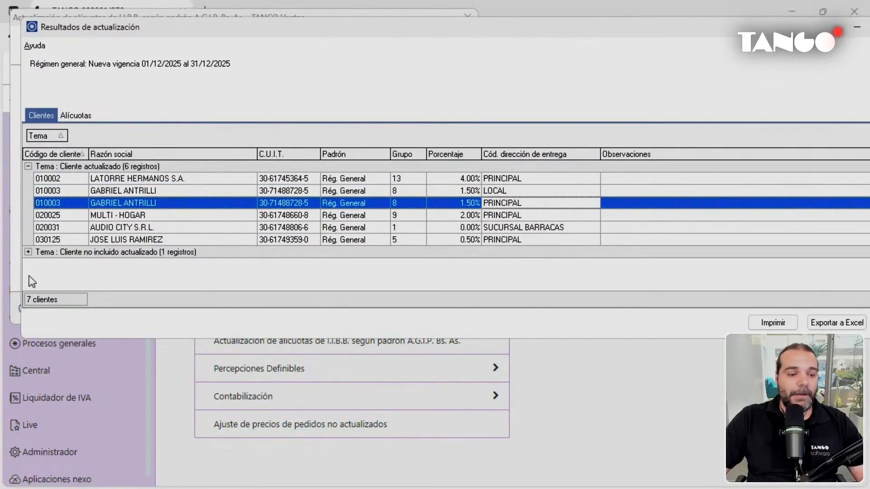
Check the non-included client's 6.00% rate and AGIP - RG - Grupo 11, then close the results.
left_click(27, 251)
left_click(134, 267)
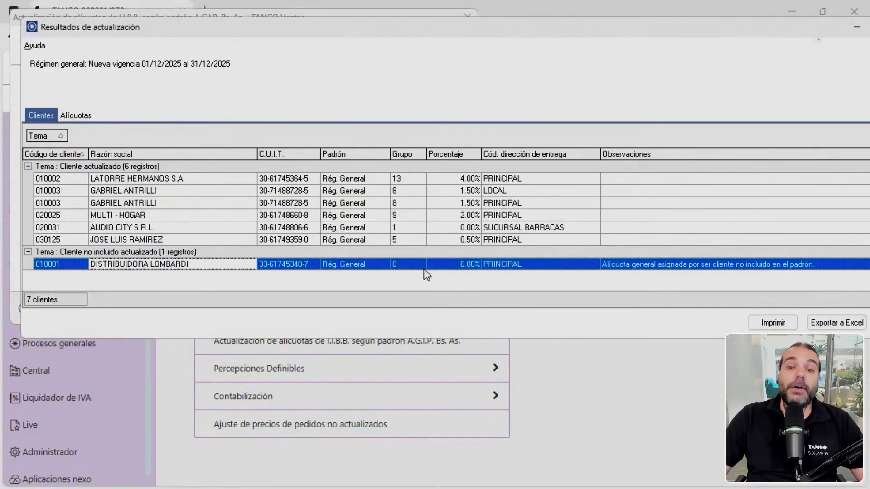
left_click(466, 267)
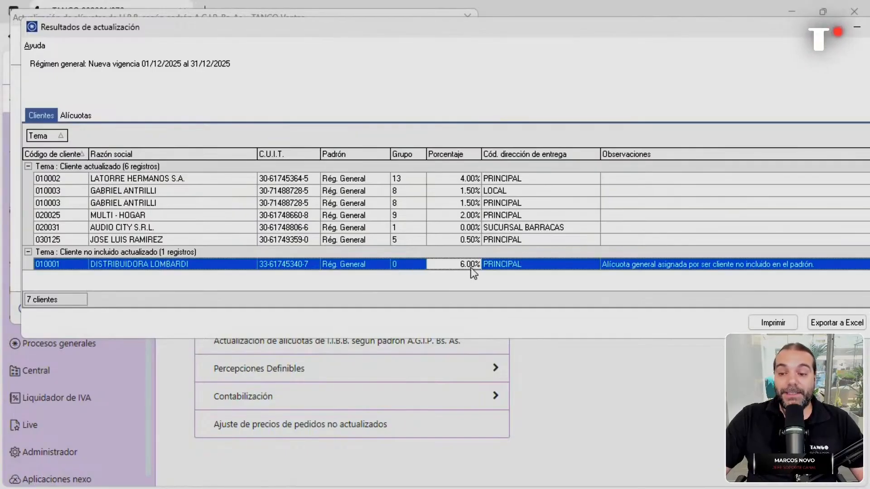
left_click(72, 116)
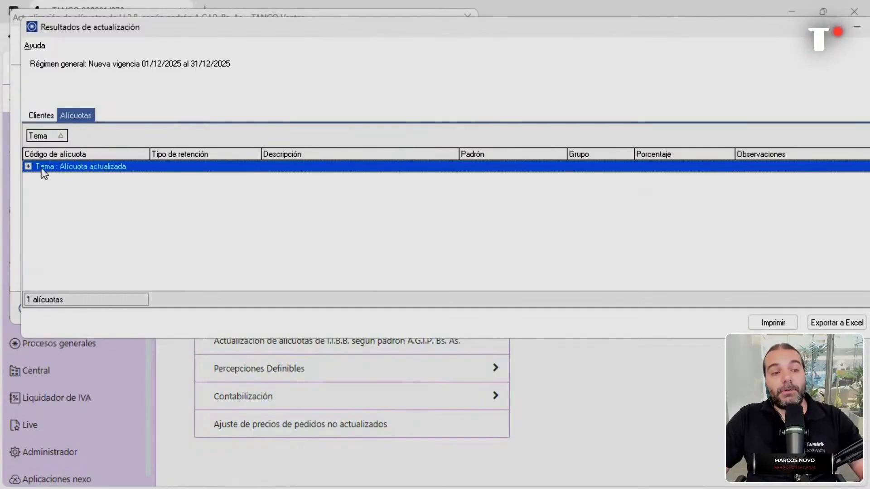
left_click(271, 180)
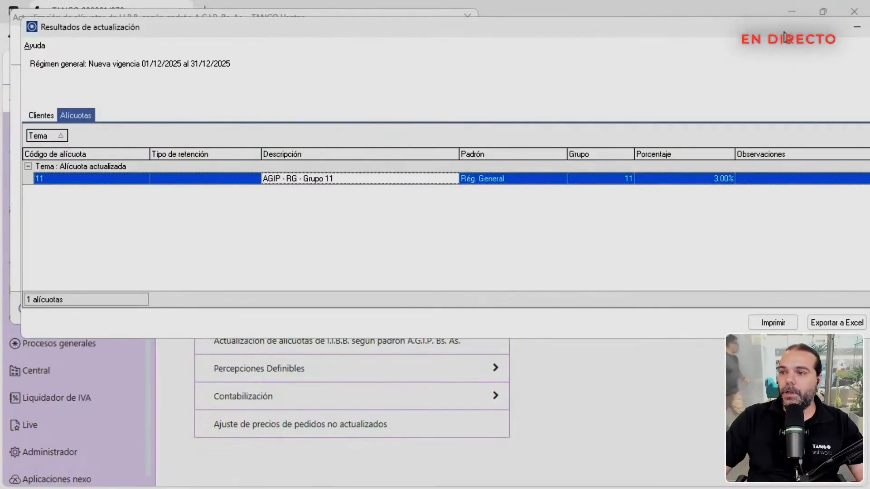
left_click_drag(815, 28, 677, 50)
left_click(774, 51)
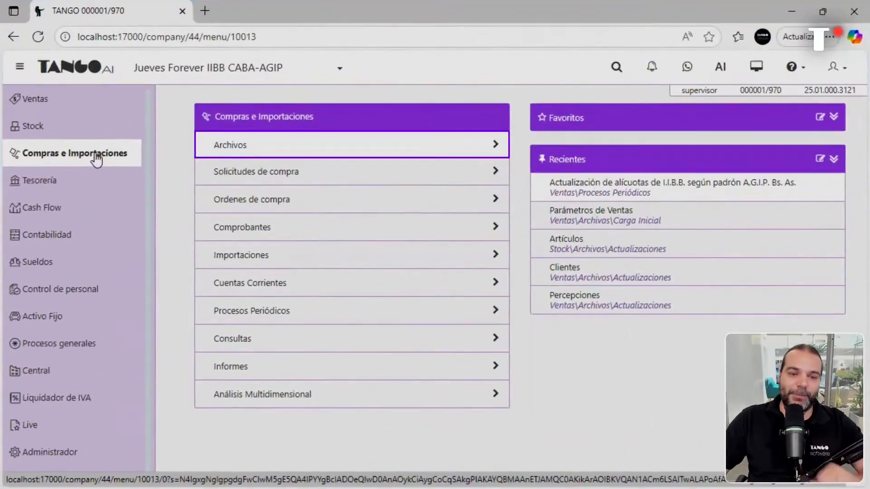
Run the supplier AGIP rate update from Compras Procesos Periódicos without re-importing system padrones.
left_click(294, 312)
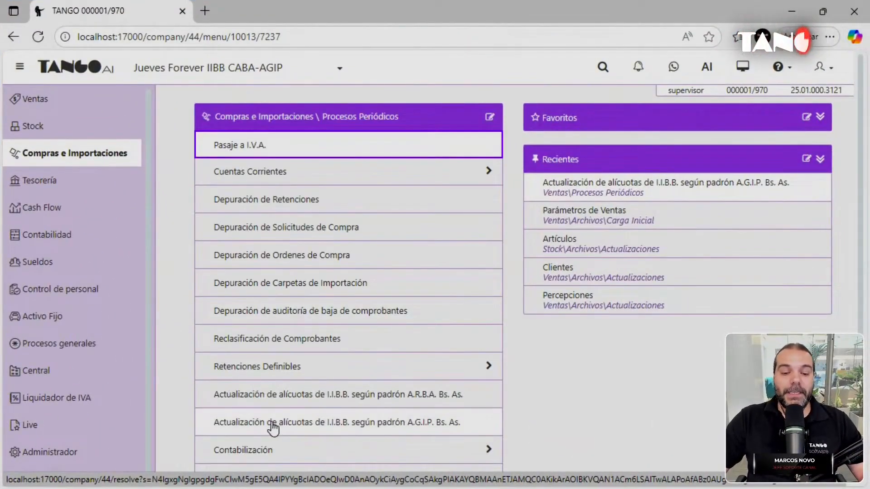
left_click(290, 425)
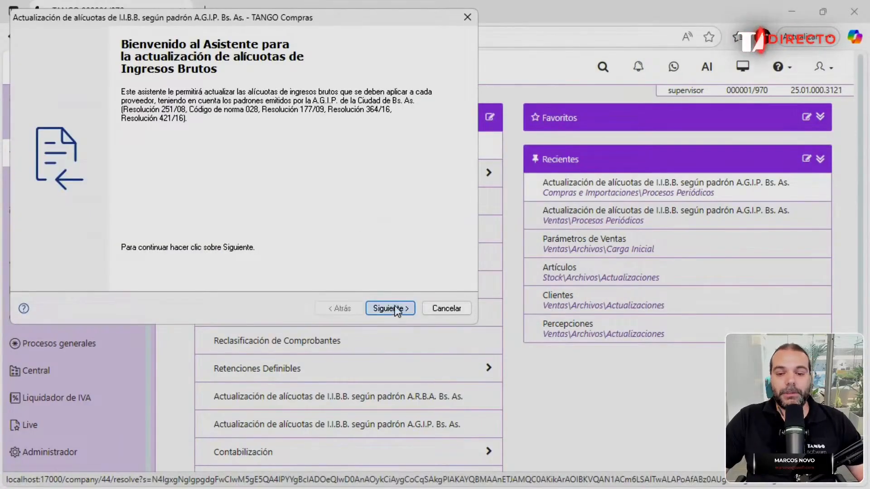
left_click(389, 308)
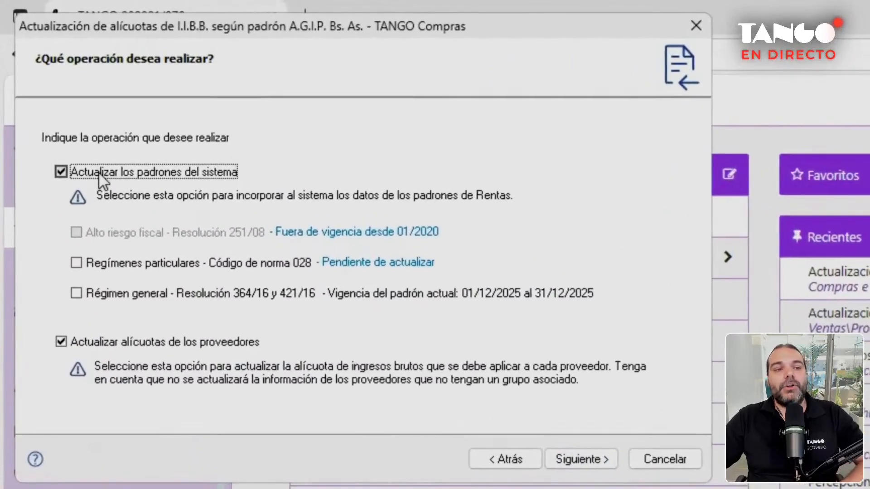
left_click(66, 116)
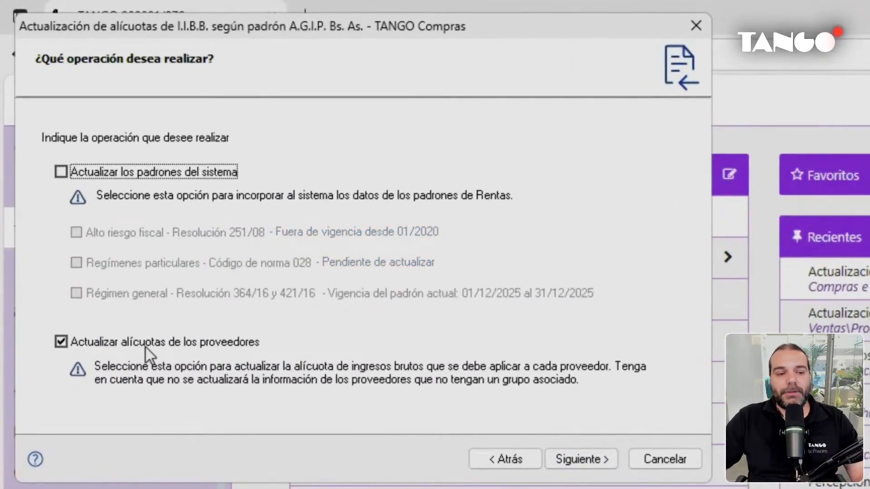
left_click(568, 458)
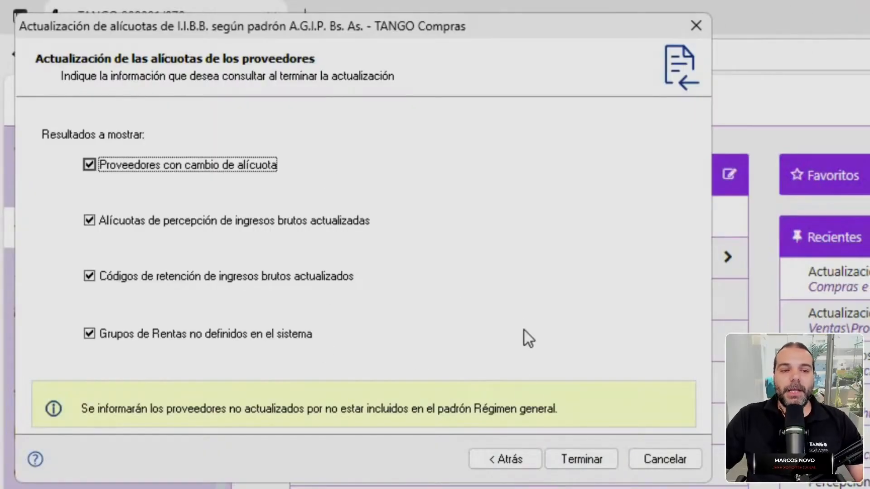
left_click(580, 457)
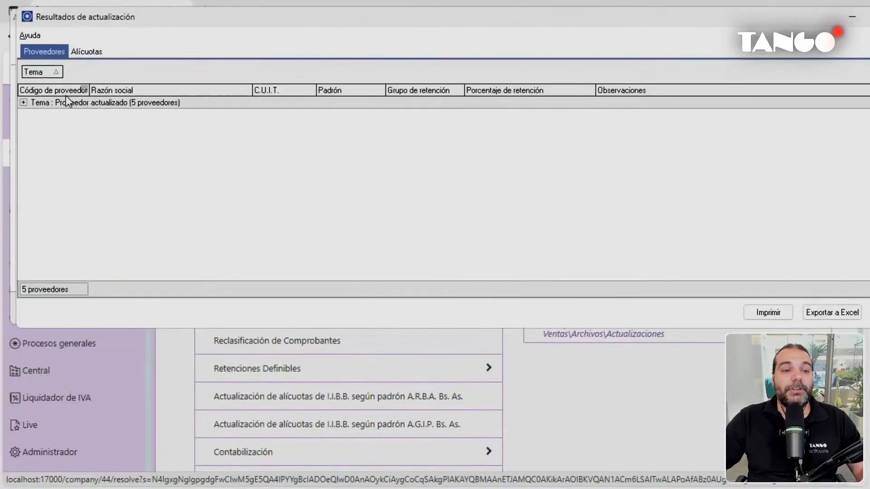
Review the 5 updated suppliers, close the results window and return to the Ventas menu.
left_click(23, 102)
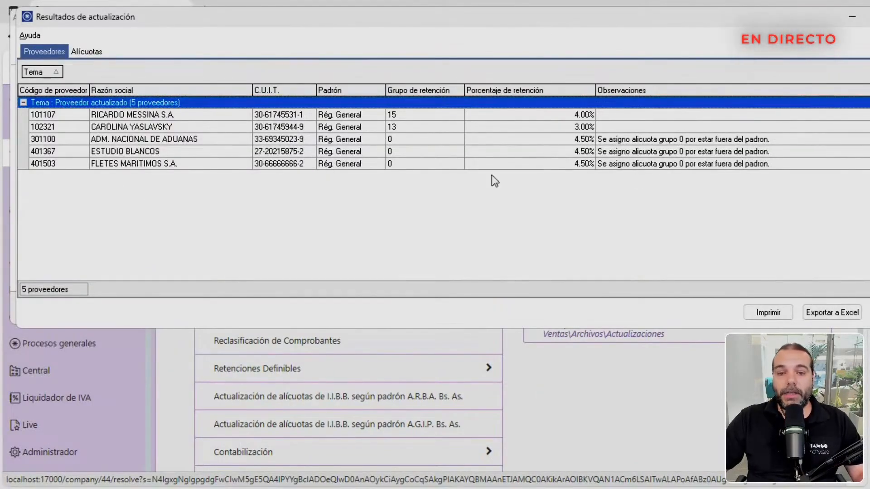
left_click_drag(664, 141, 659, 162)
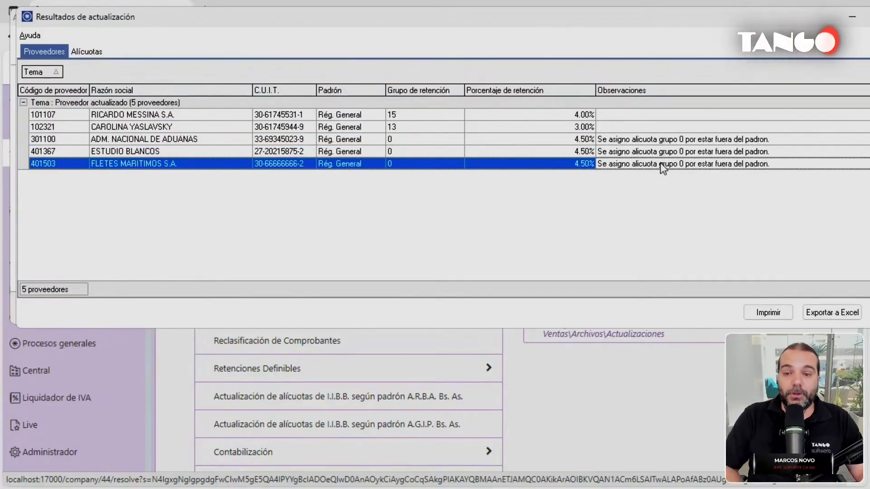
left_click_drag(697, 20, 673, 28)
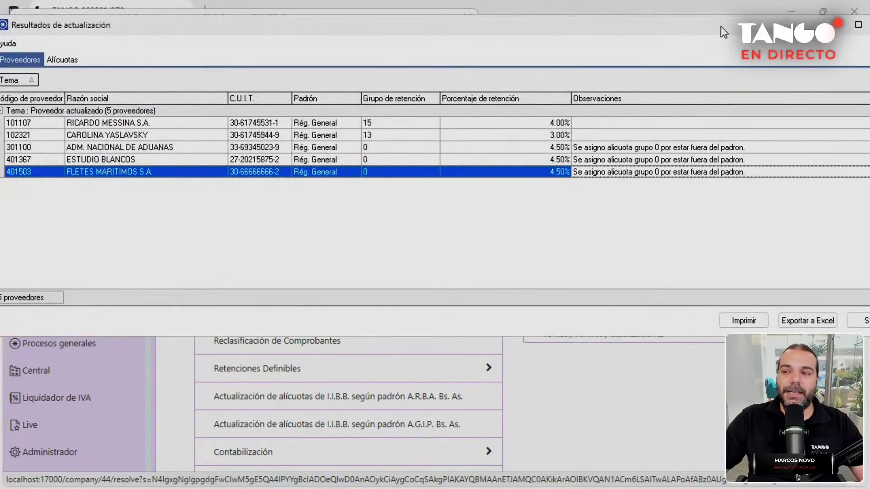
left_click_drag(720, 26, 626, 49)
left_click(794, 54)
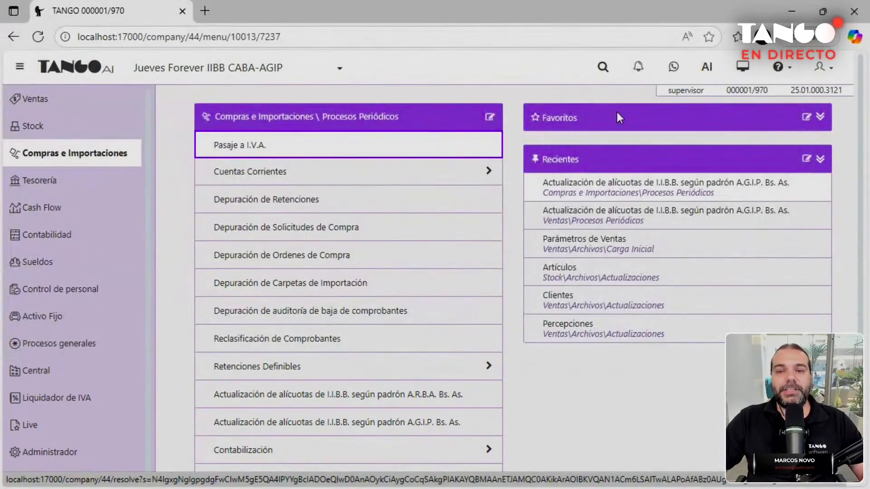
left_click(64, 108)
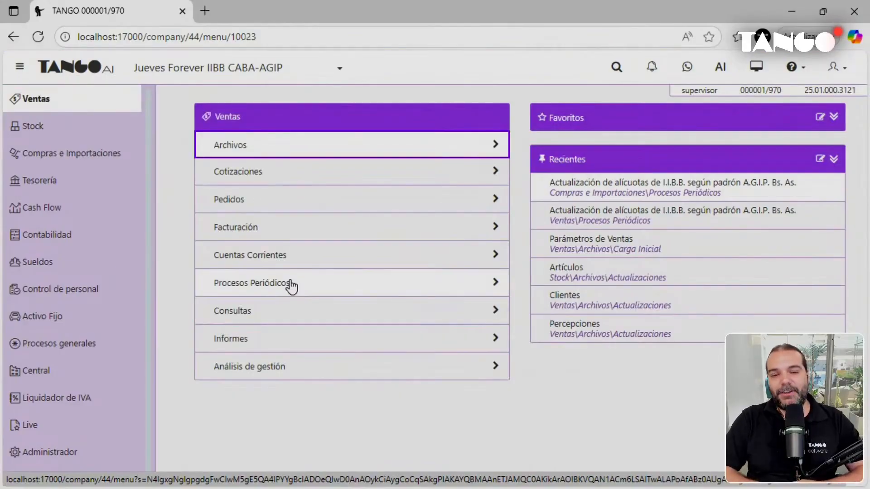
Launch Facturador and start a new invoice for the matching client found by 'gab'.
left_click(272, 230)
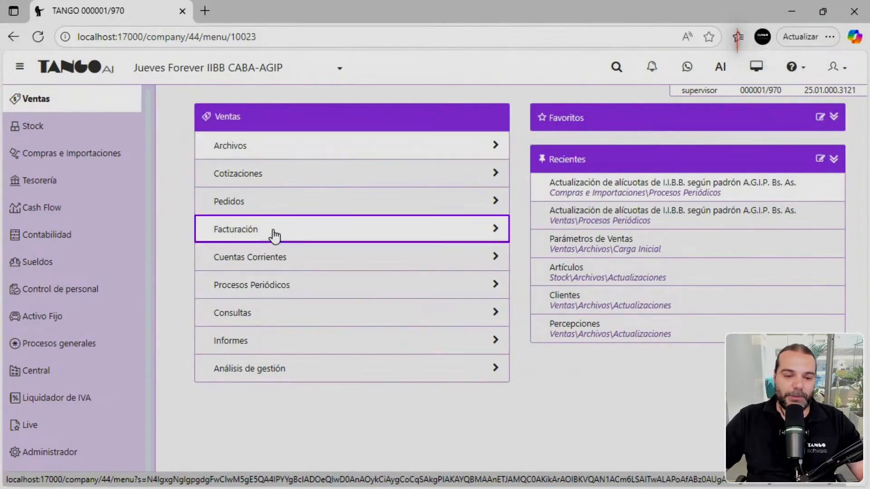
left_click(275, 154)
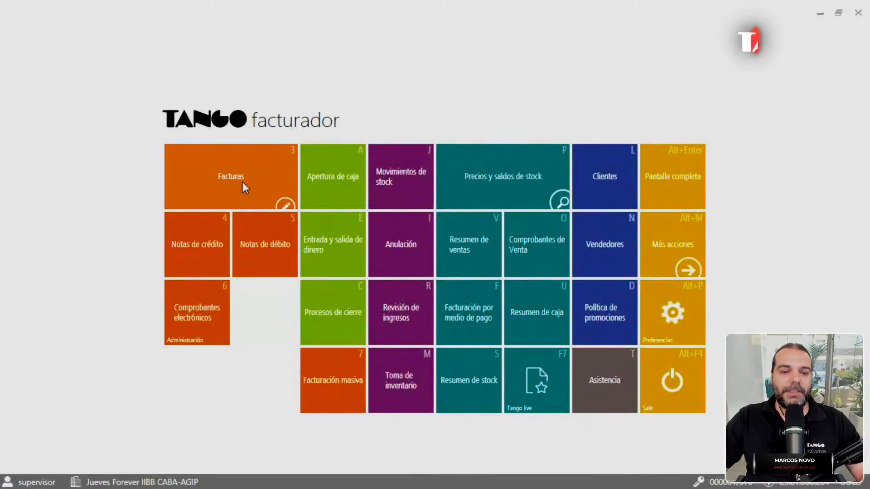
left_click(241, 181)
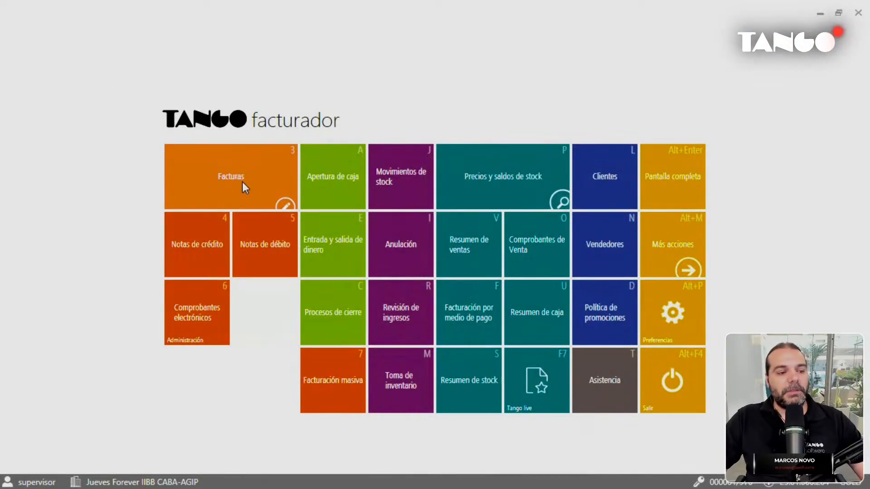
type("g")
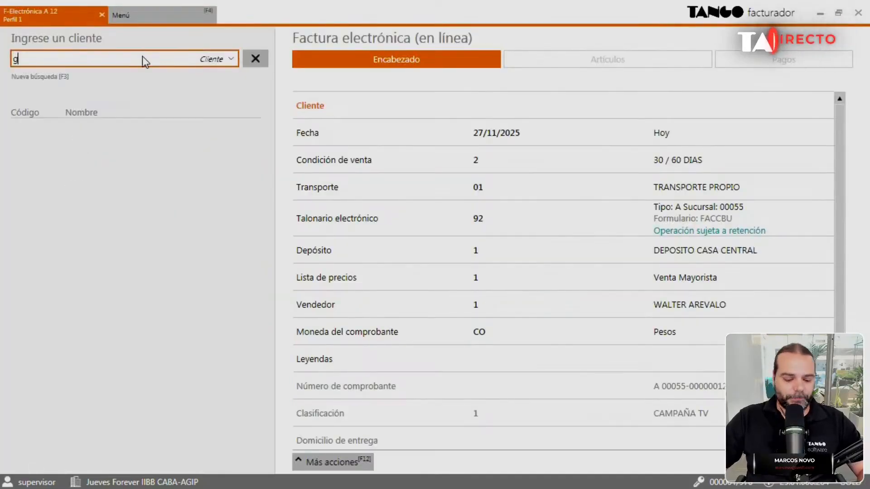
type("ab")
left_click(137, 138)
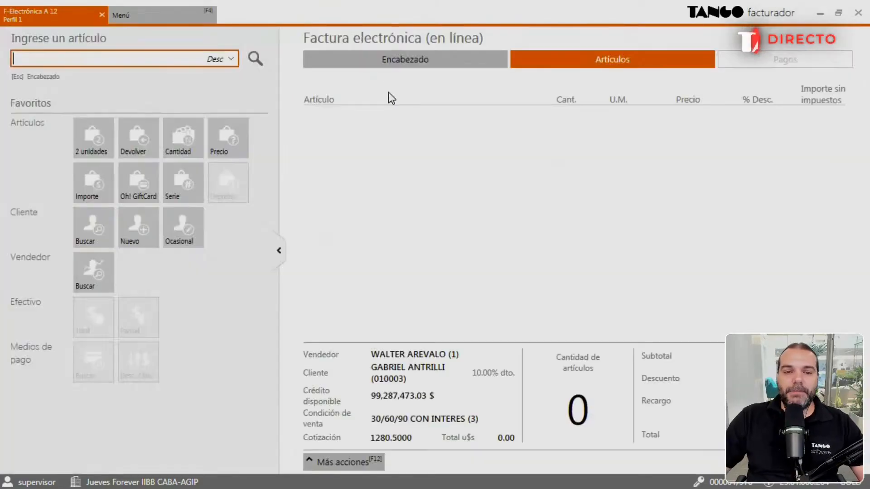
left_click(396, 60)
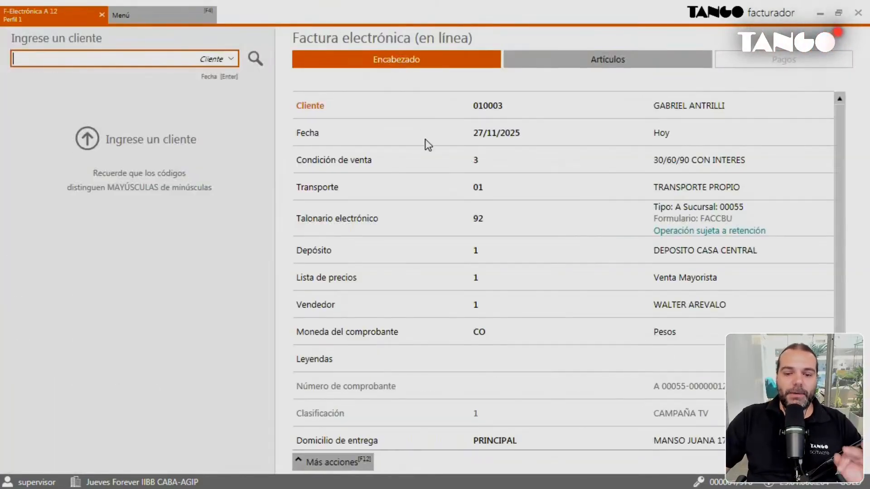
Set the invoice's delivery address to PRINCIPAL.
left_click(485, 436)
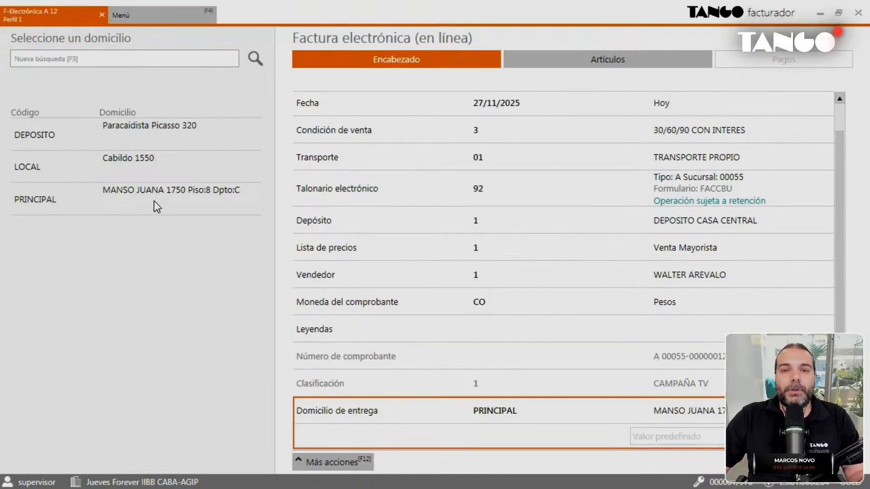
left_click(132, 132)
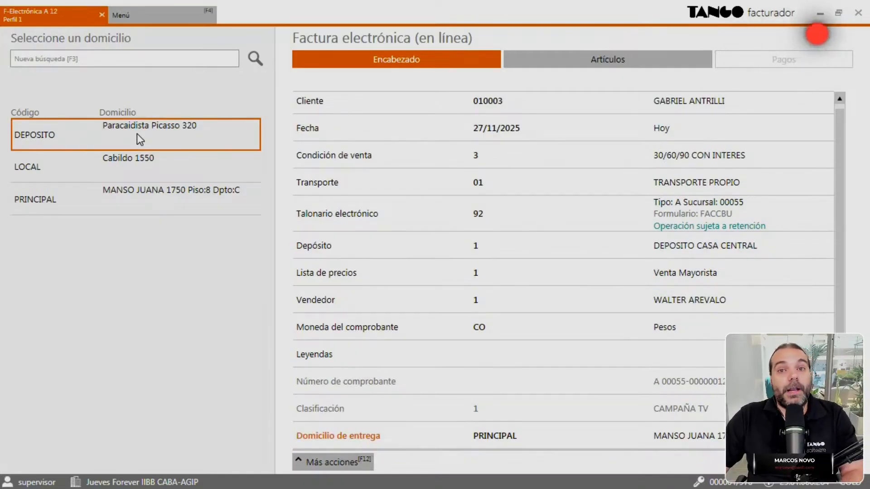
left_click(157, 200)
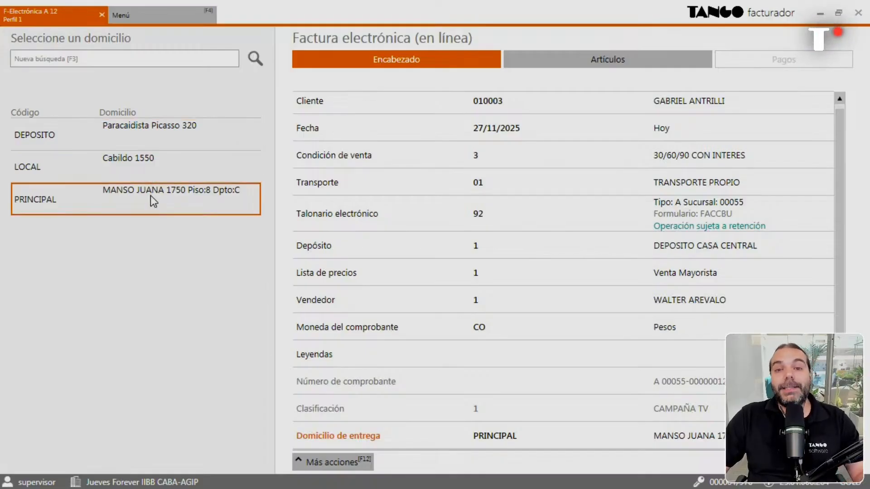
left_click(150, 195)
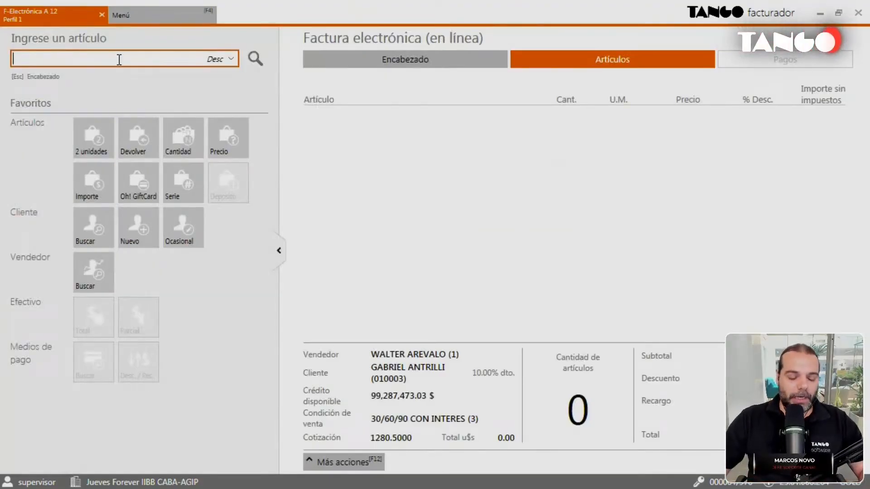
Add a CONSOLA DE VIDEOJUEGOS MOD.B-2 line and view the payments summary.
type("conso")
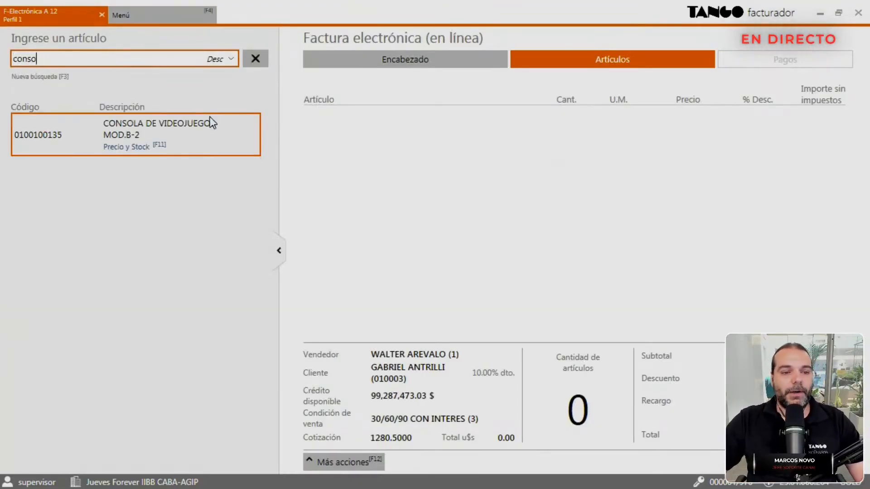
left_click(198, 131)
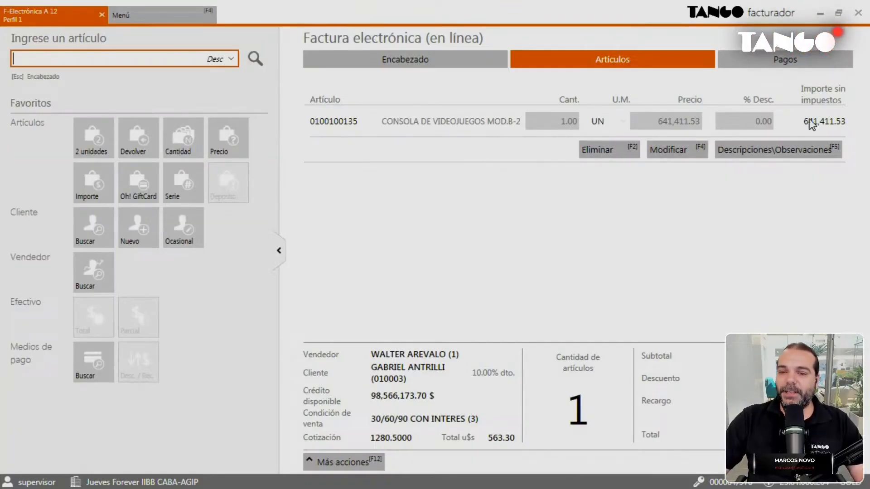
left_click(757, 59)
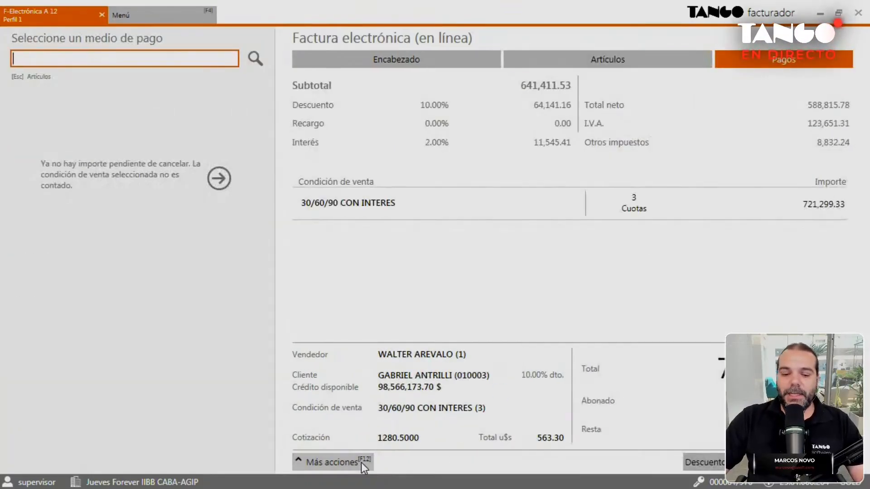
Check the tax breakdown with the 8,832.24 AGIP perception, then finalize the 721,299.33 invoice.
left_click(340, 463)
left_click(324, 396)
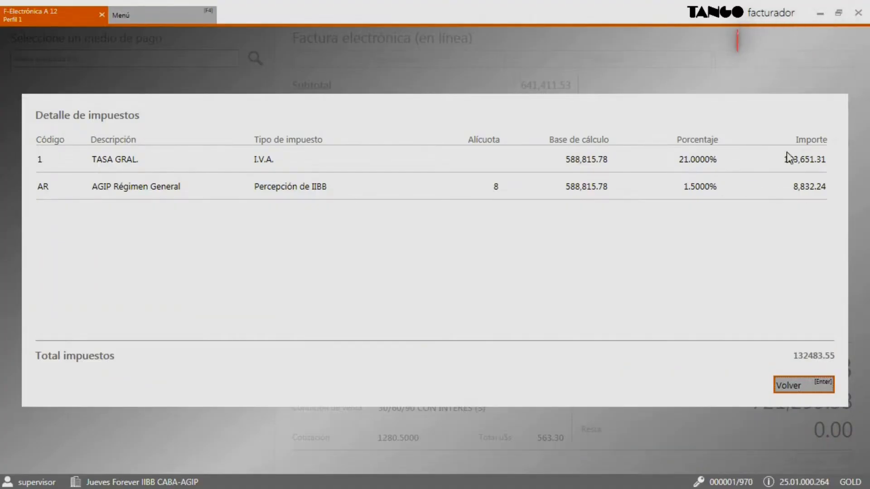
left_click(812, 382)
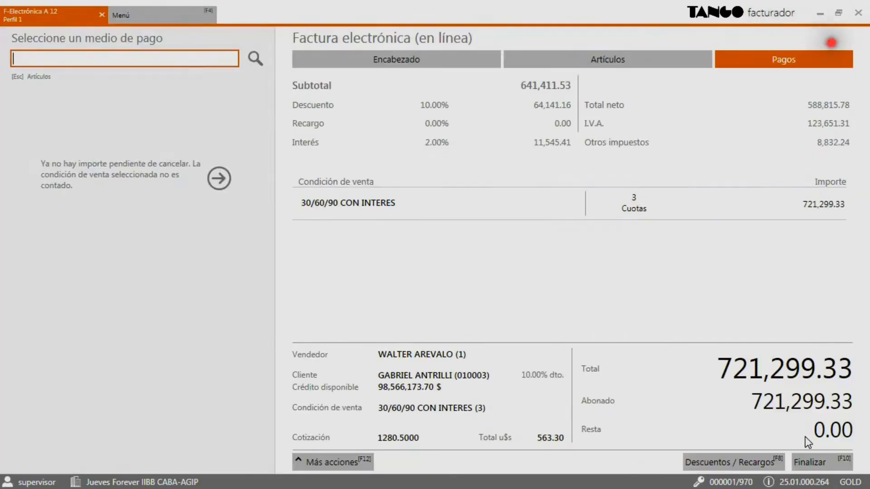
left_click(828, 463)
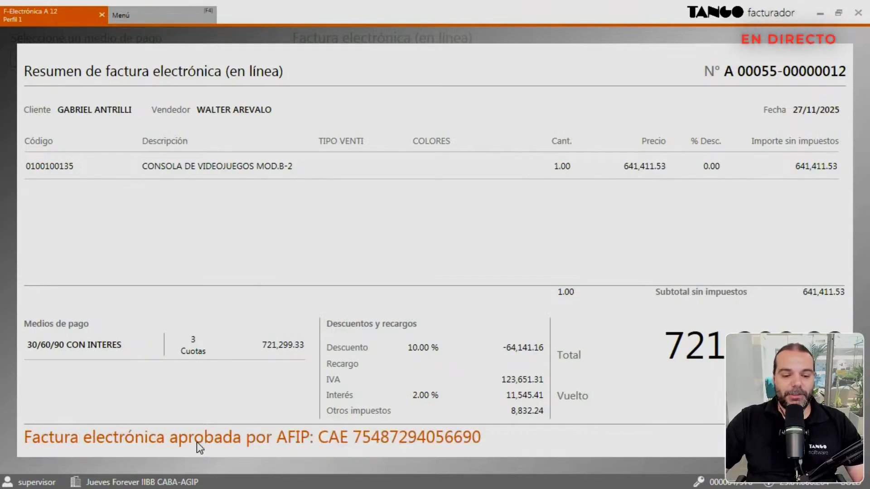
List today's authorized electronic documents and open the 721,299.33 FAC invoice as PDF.
left_click(159, 15)
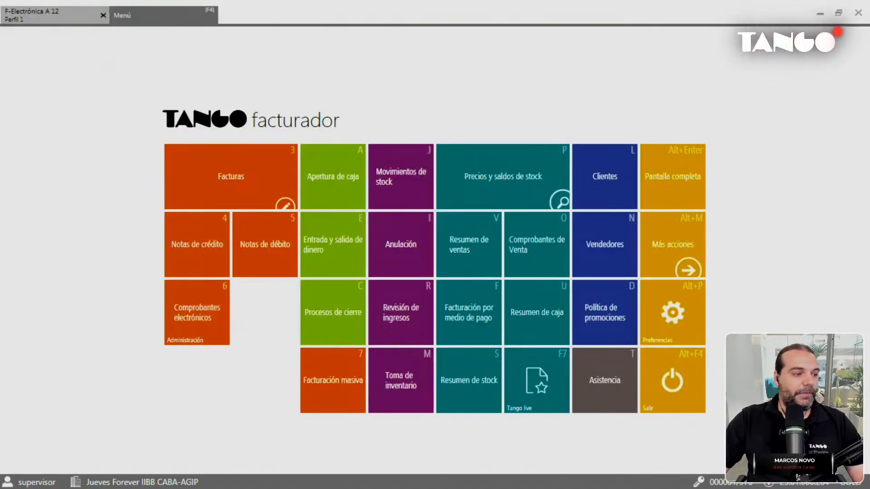
left_click_drag(443, 180, 544, 77)
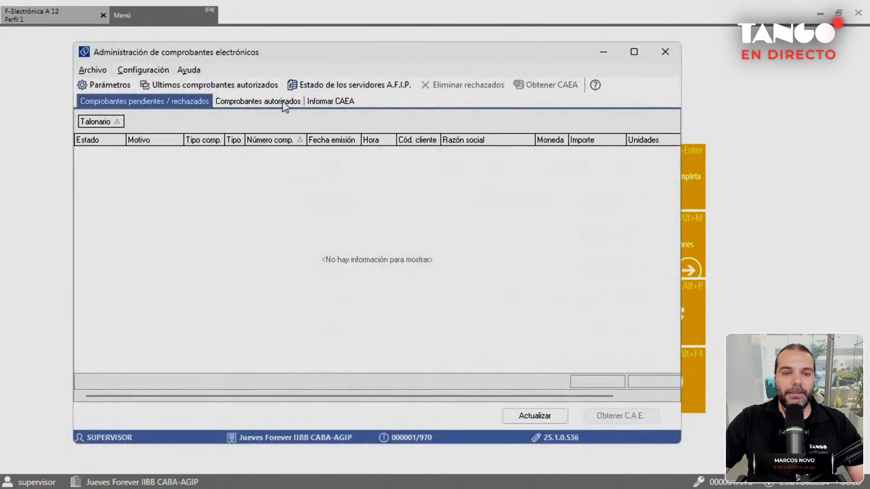
left_click(285, 101)
left_click(552, 171)
left_click(419, 397)
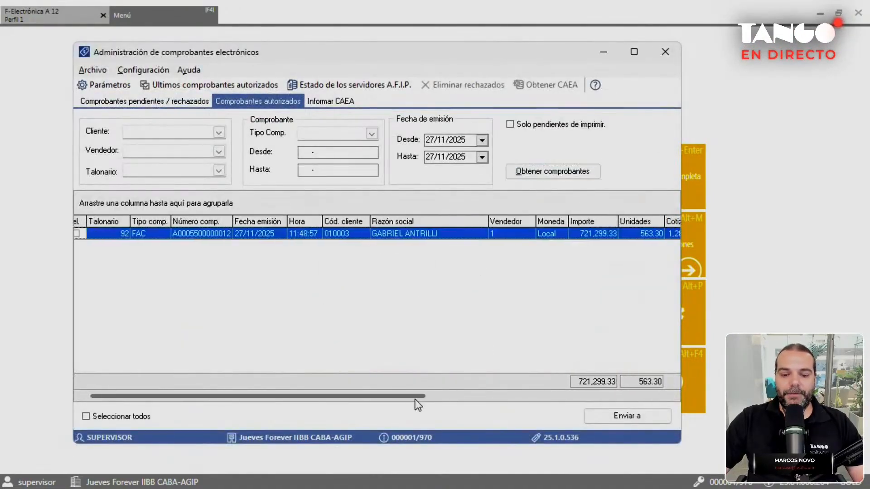
left_click_drag(415, 396, 690, 393)
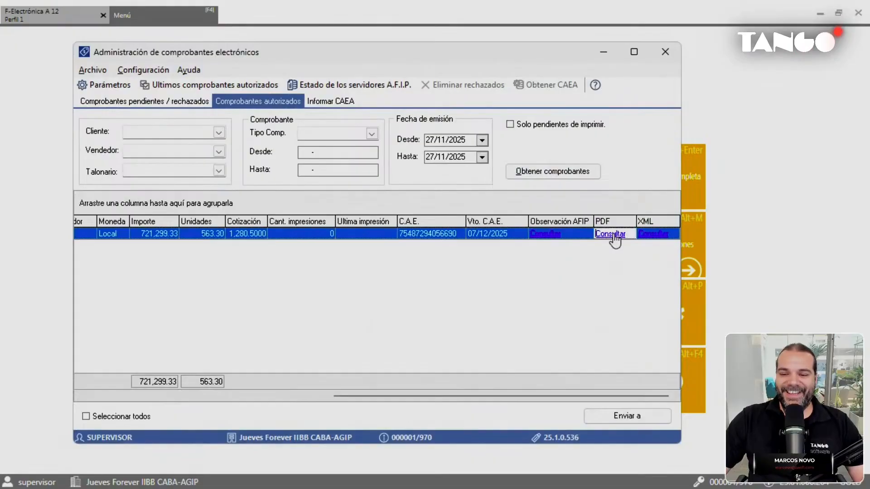
left_click(613, 235)
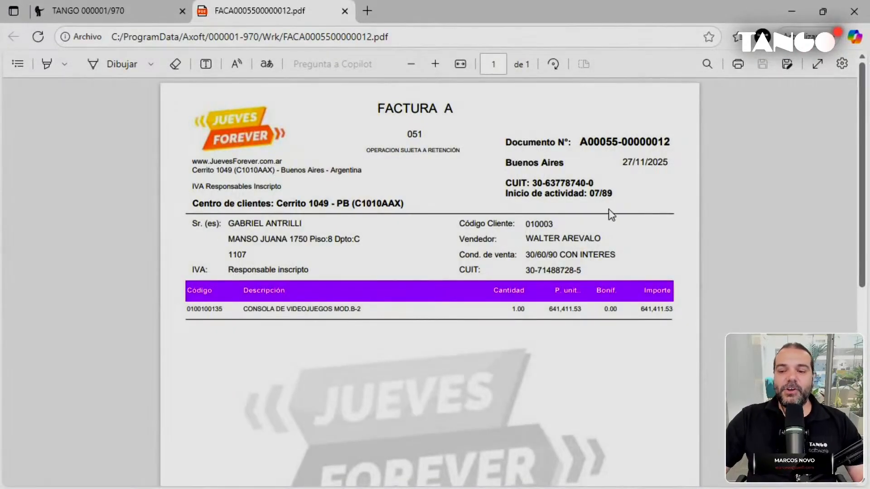
Check the Per. IB 1.50 % line in the invoice PDF, then close the PDF.
scroll(609, 213, "down", 6)
left_click_drag(548, 334, 677, 331)
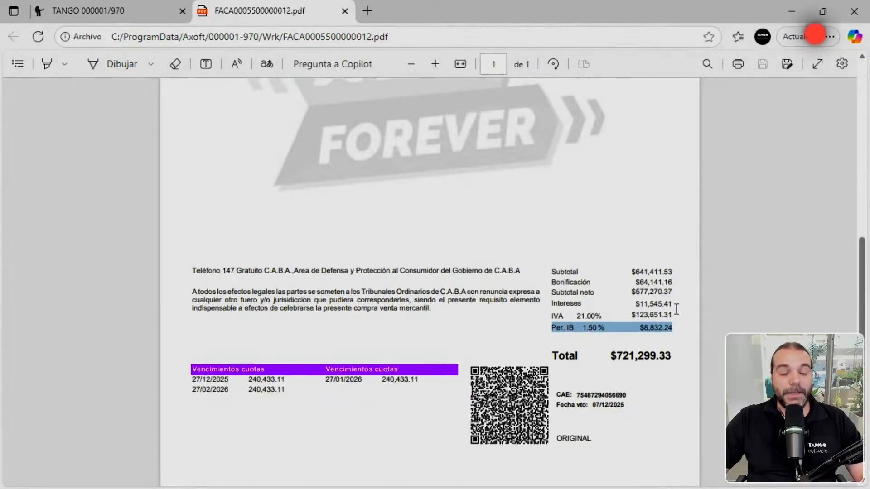
scroll(677, 324, "up", 6)
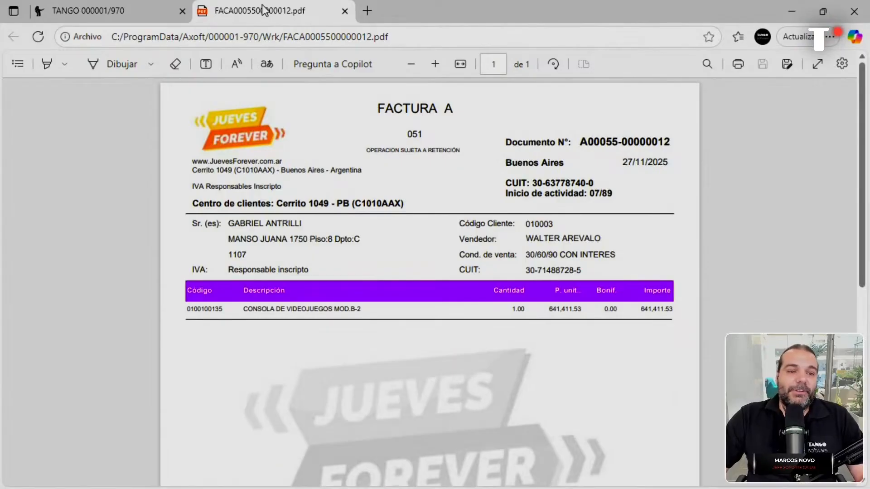
middle_click(263, 10)
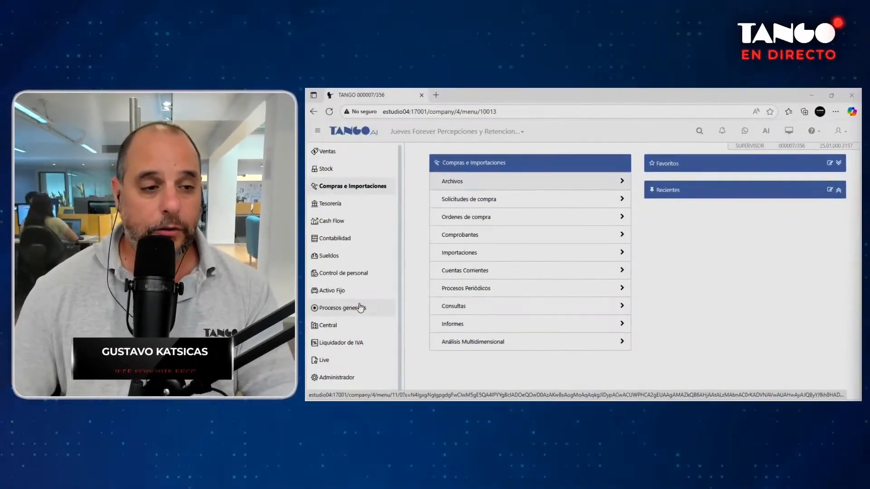
Open Compras e Importaciones > Archivos > Actualizaciones > Retenciones to see the AGIP retention codes.
left_click(355, 188)
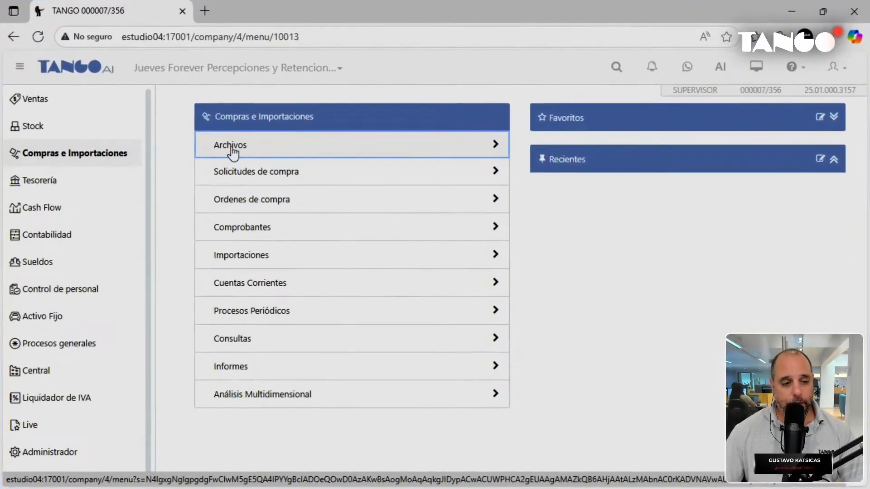
left_click(233, 152)
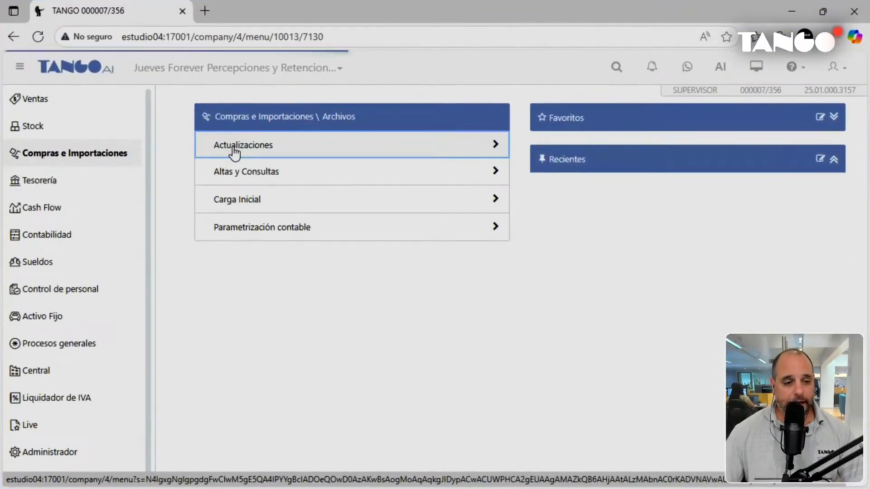
left_click(235, 150)
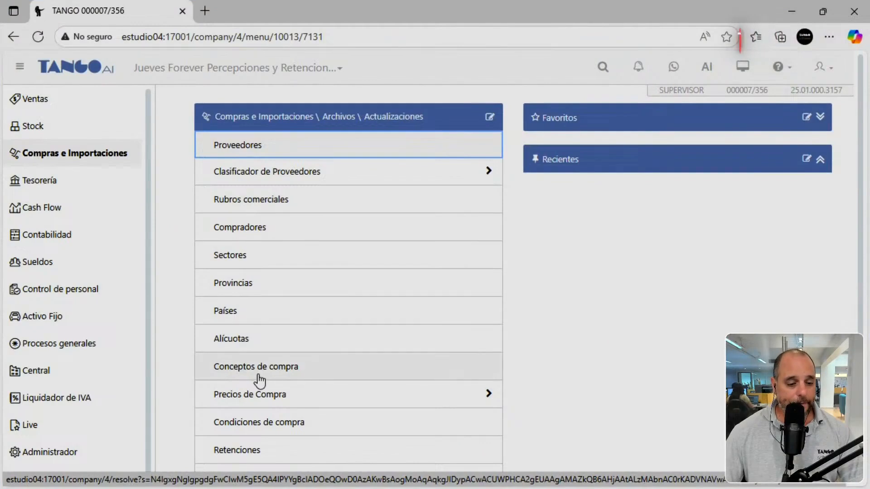
left_click(257, 453)
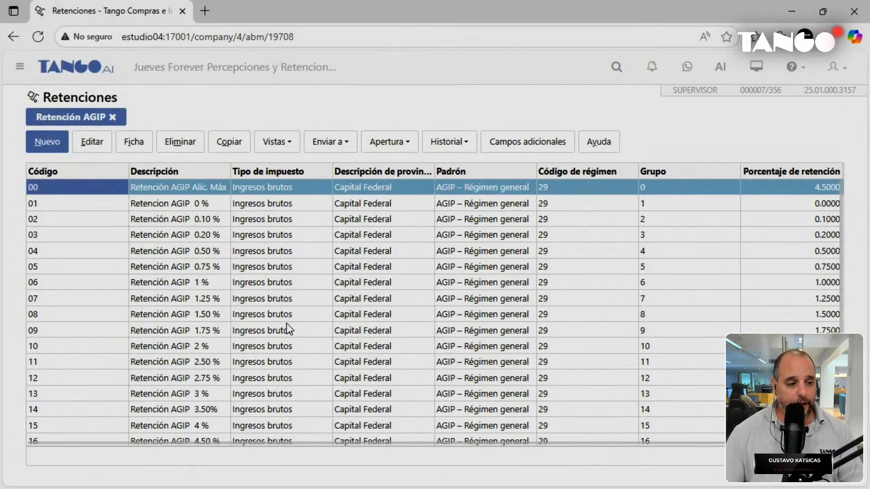
key("Down")
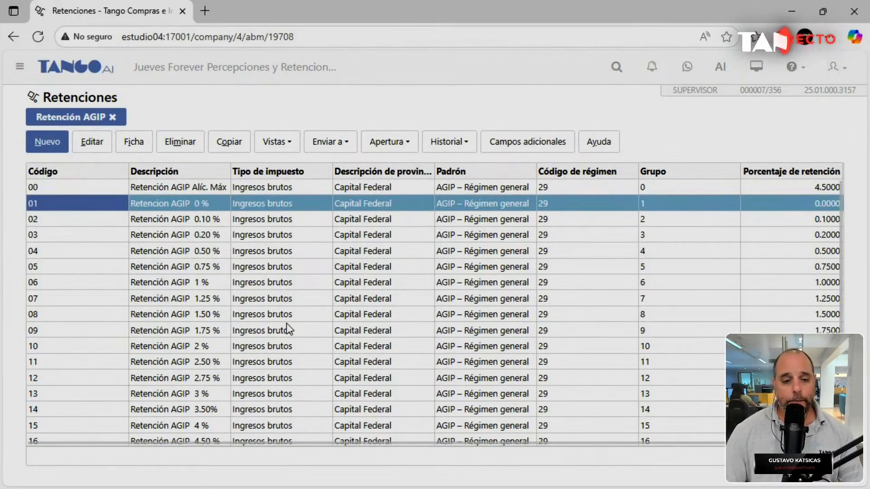
key("Down")
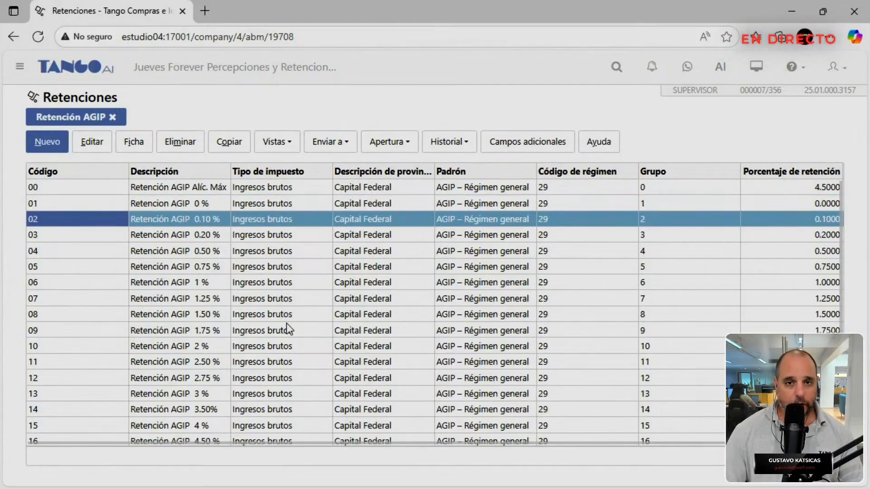
key("Down")
key("Down")
key("Down")
key("Down")
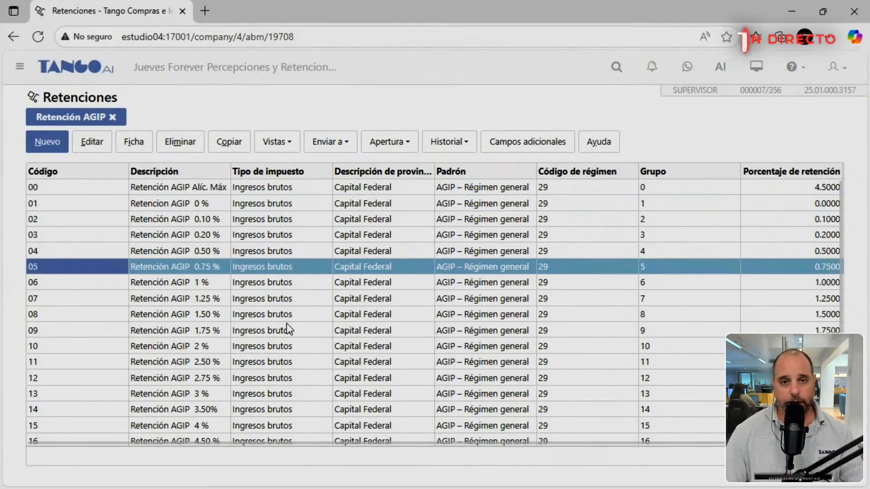
key("Down")
key("Down")
key("Down")
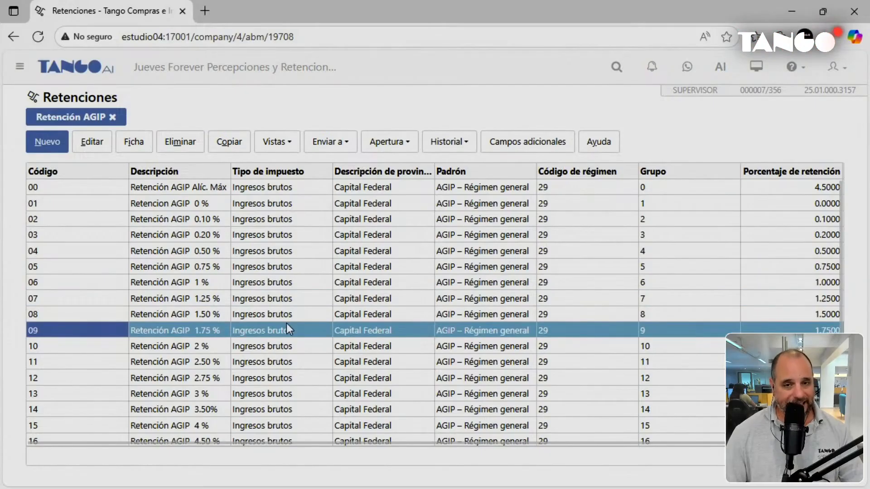
key("Down")
key("Down")
key("Down")
key("Down")
key("Down")
key("Down")
key("Down")
key("Down")
key("Down")
key("Down")
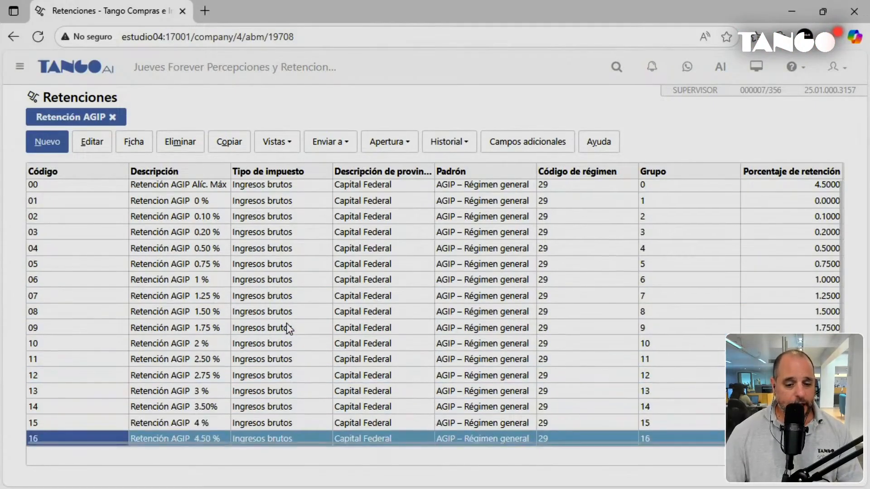
key("Down")
key("Down")
key("Up")
key("Up")
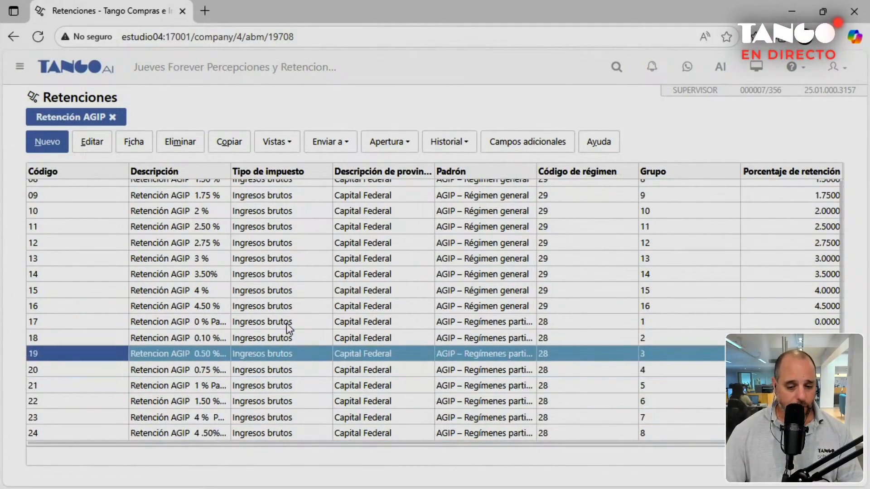
key("Up")
key("Up")
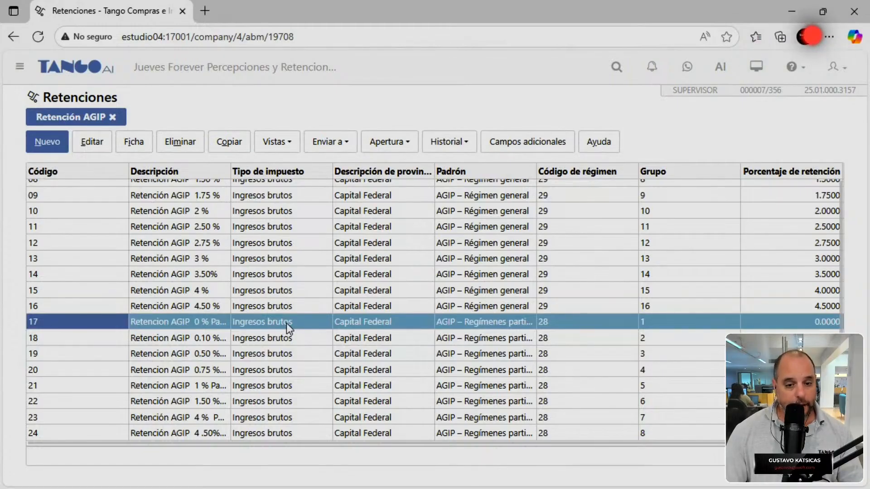
key("Up")
key("Up")
key("Up")
key("Up")
key("Up")
key("Up")
key("Up")
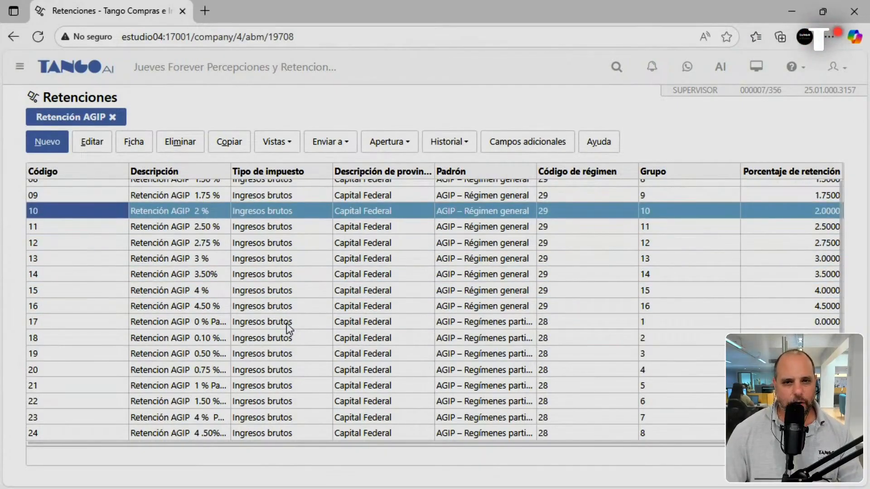
key("Up")
key("Up")
key("Up")
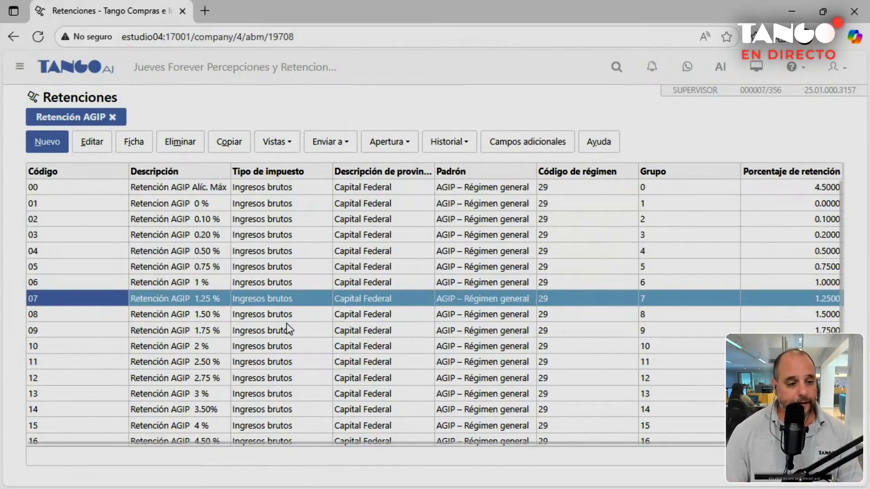
key("Up")
key("Up")
key("Up")
key("Up")
key("Up")
key("Up")
key("Down")
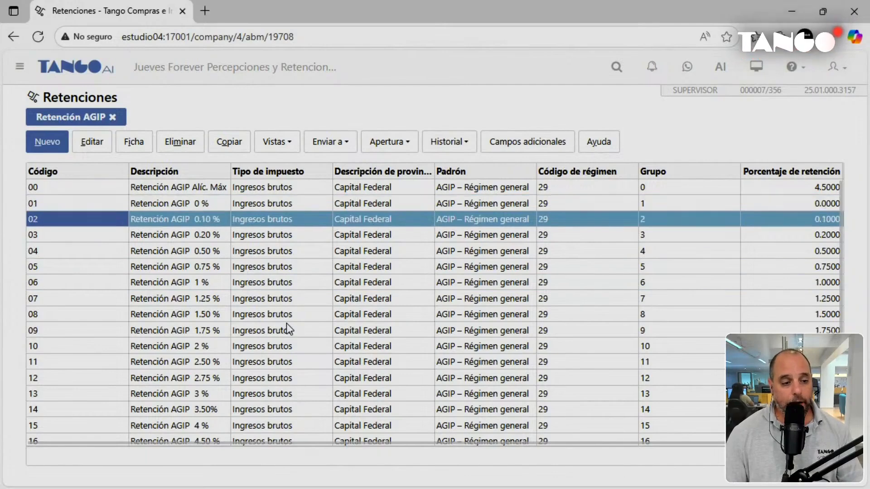
Open retention 02 and verify its receipt-book code is 8.
double_click(77, 222)
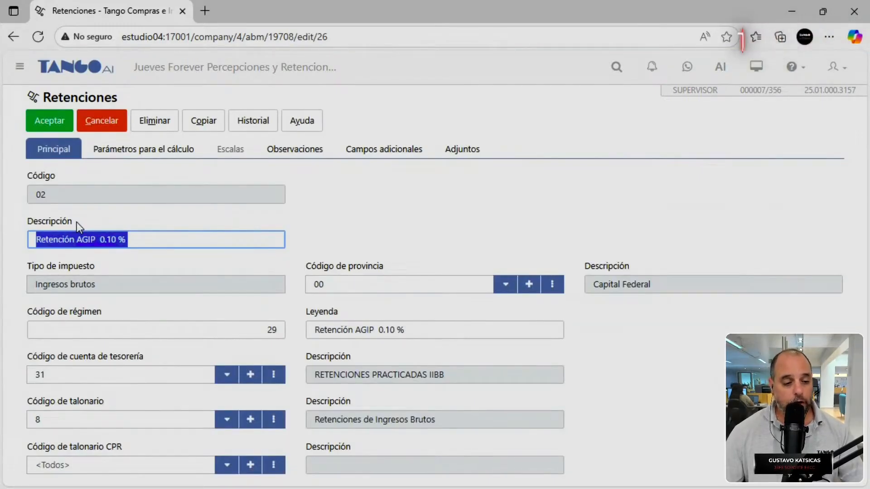
left_click(78, 373)
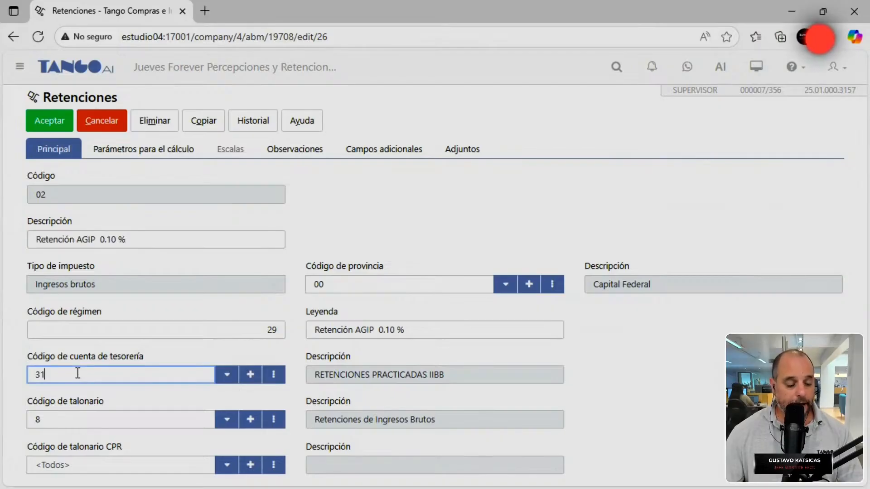
left_click(85, 423)
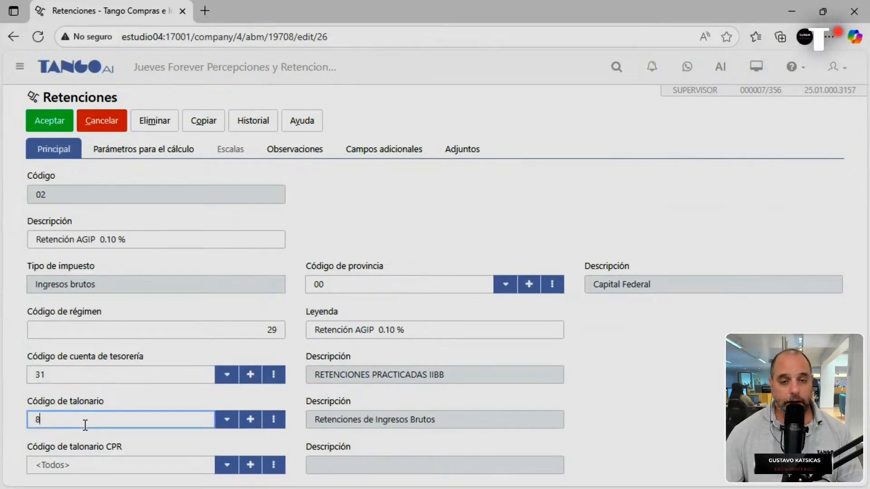
Keep Padrón AGIP – Régimen general, group 2 and 0.1000% as calculation parameters, then save.
left_click(152, 159)
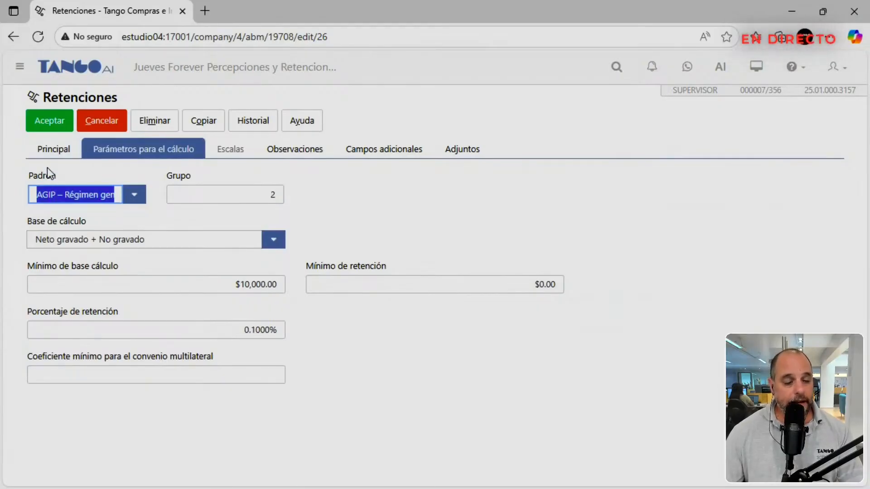
left_click(133, 195)
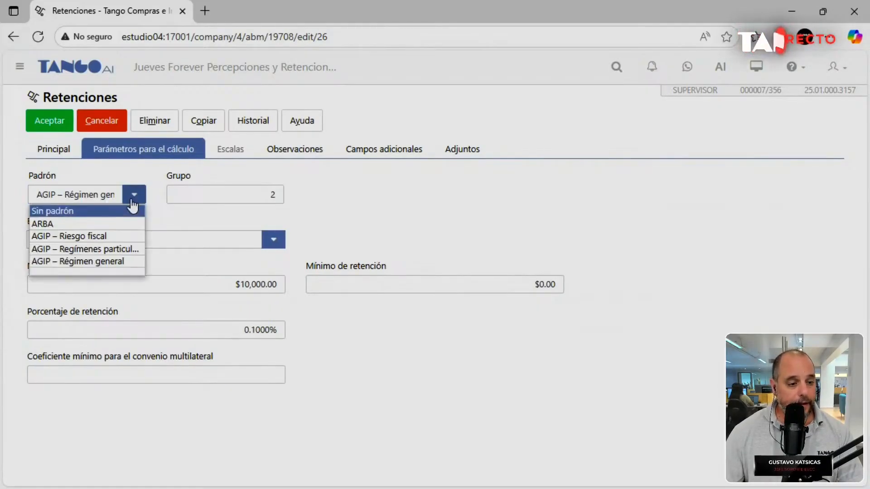
left_click(107, 262)
left_click(219, 195)
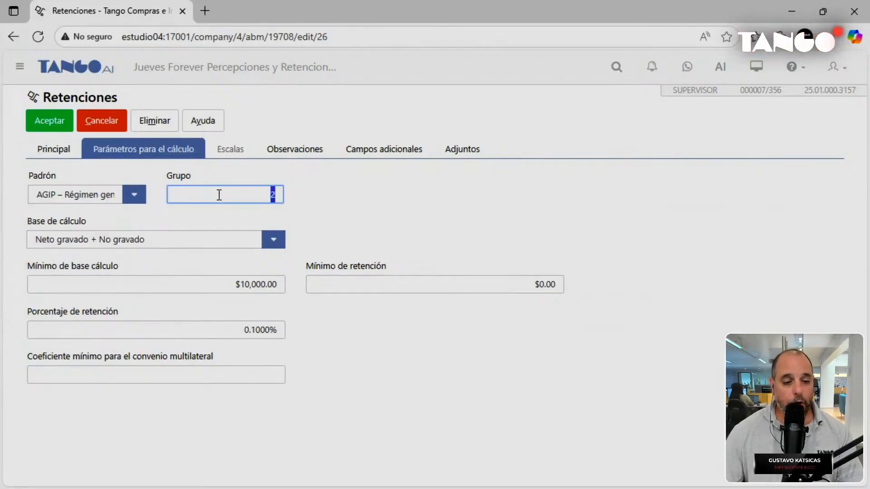
left_click(195, 328)
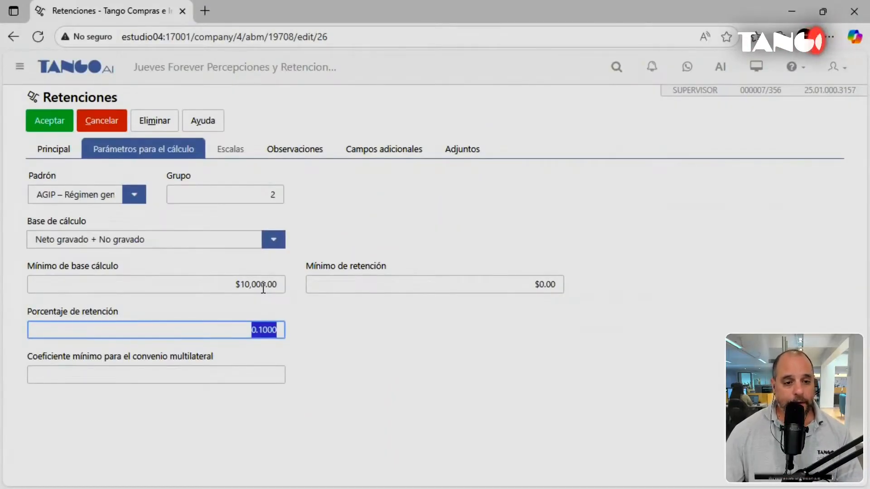
left_click(38, 121)
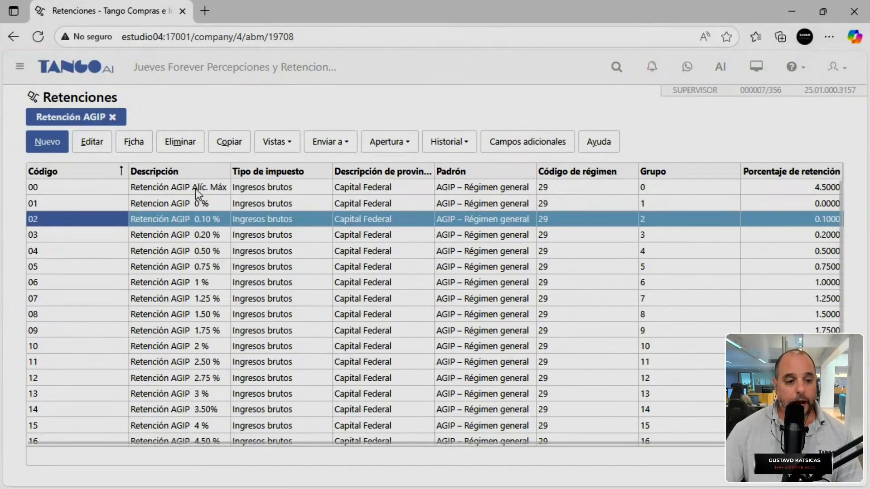
left_click(195, 188)
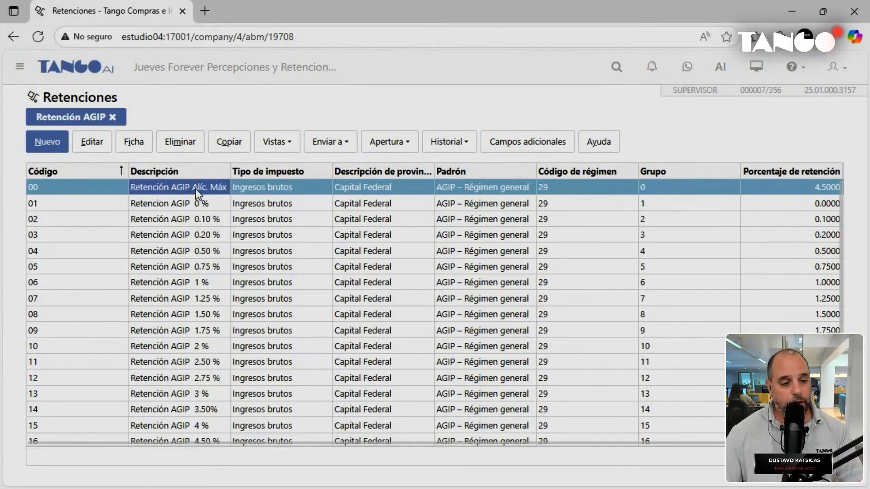
double_click(194, 188)
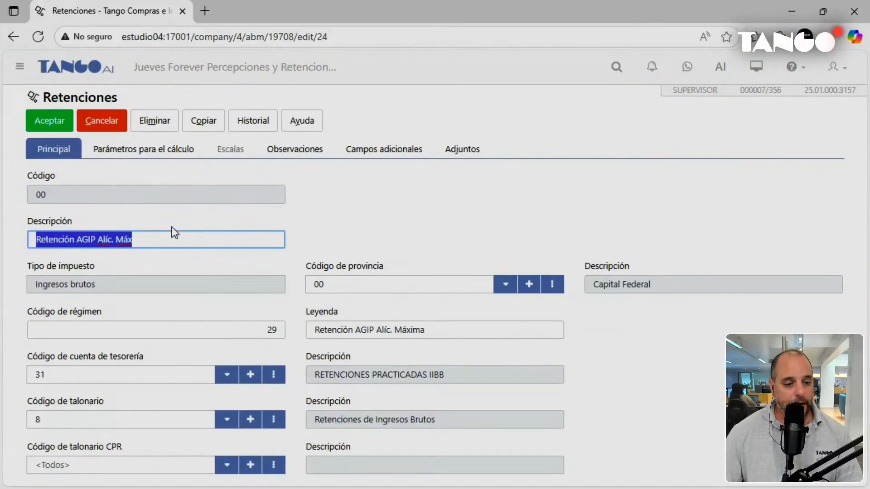
left_click(165, 159)
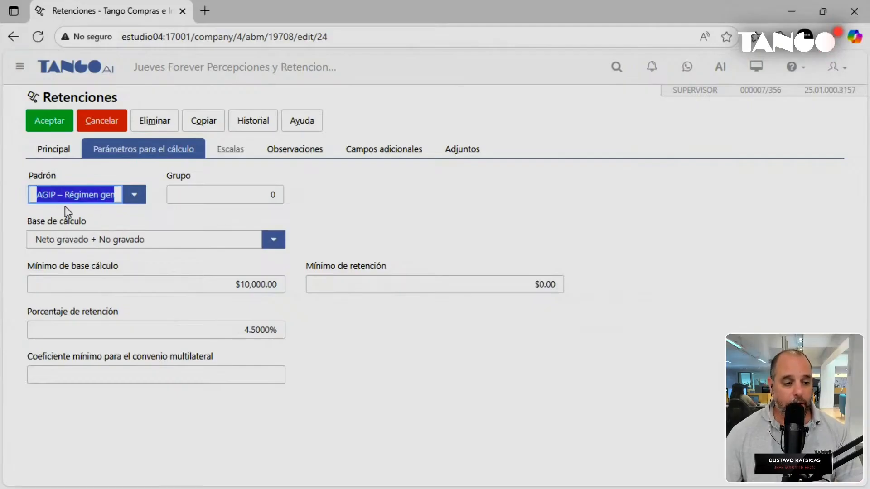
left_click(214, 196)
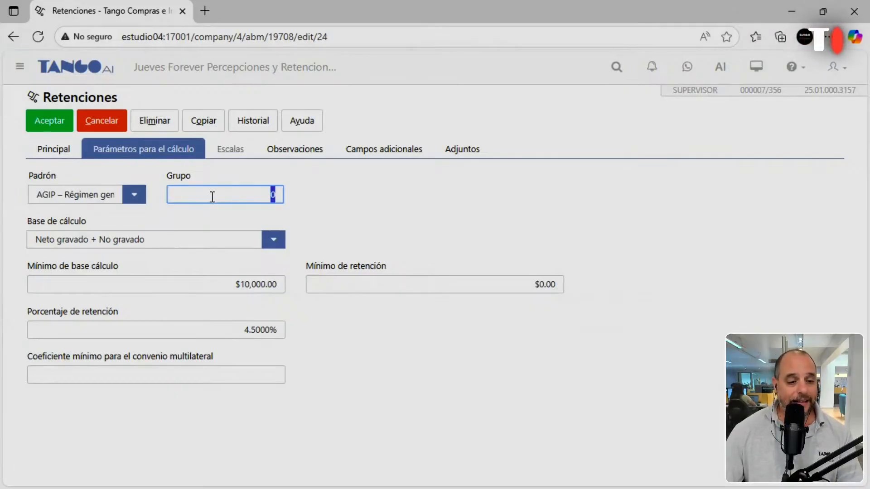
left_click(49, 128)
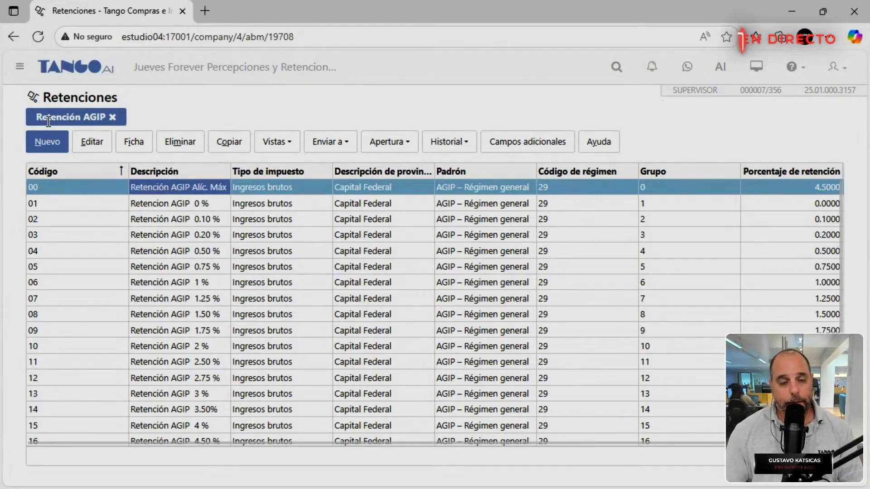
Go from the main menu to Compras e Importaciones > Archivos > Actualizaciones.
left_click(67, 77)
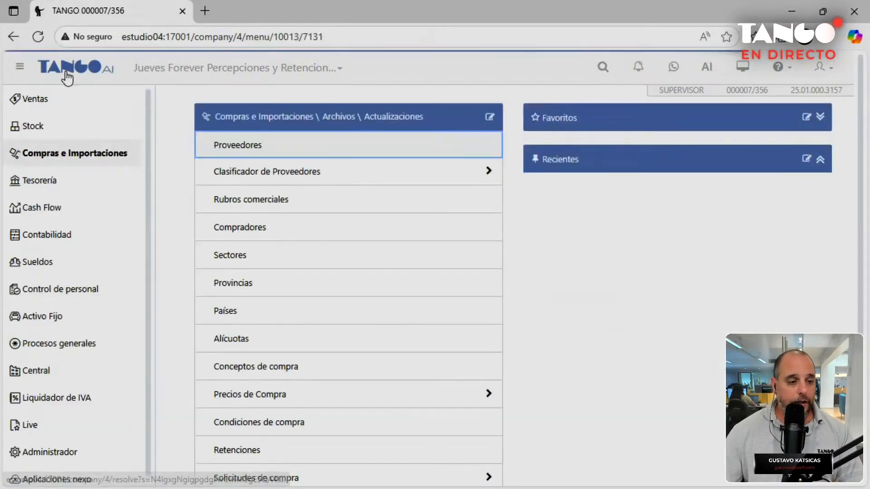
left_click(97, 149)
left_click(223, 151)
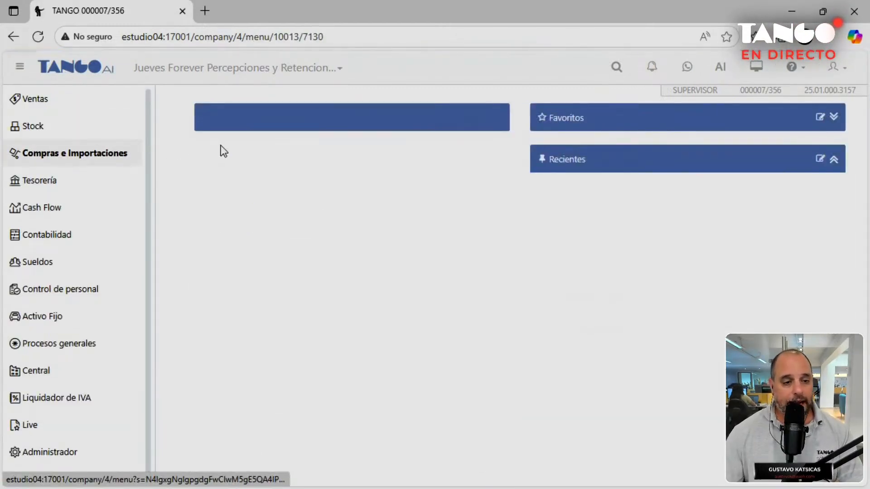
left_click(222, 151)
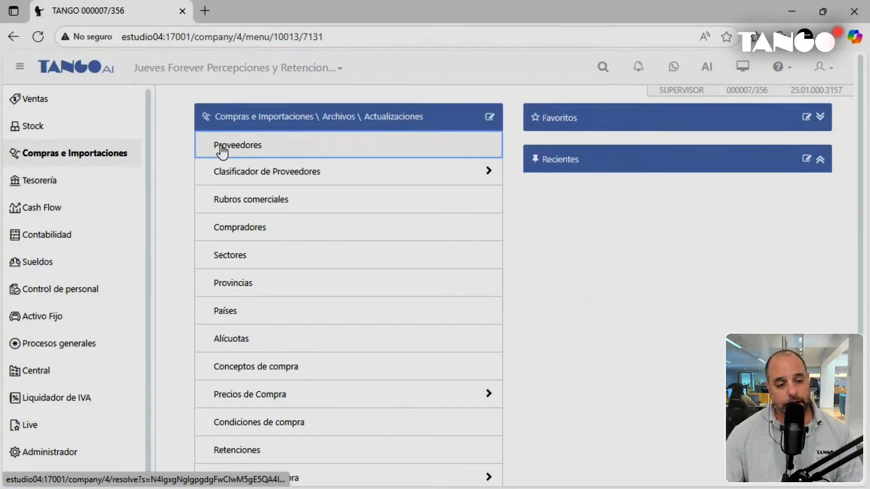
Open the third supplier's Impuestos tab to see Ingresos brutos retention 13, Retención AGIP 3 %.
left_click(221, 149)
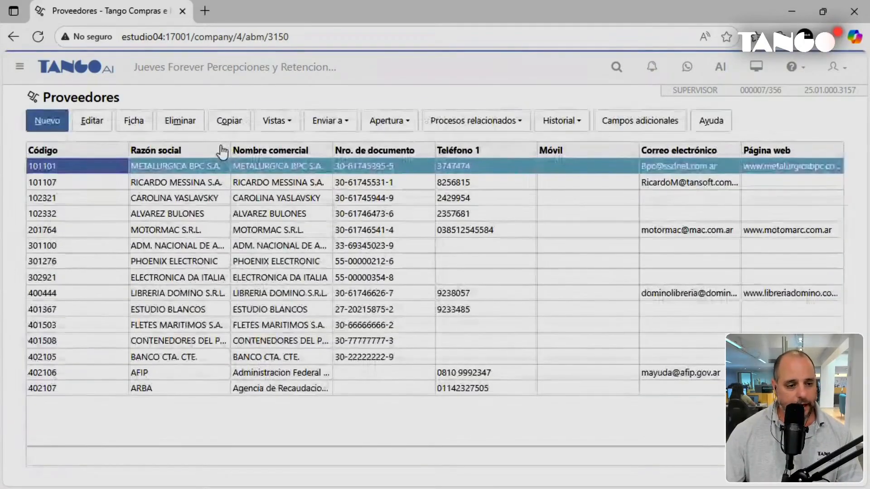
double_click(183, 198)
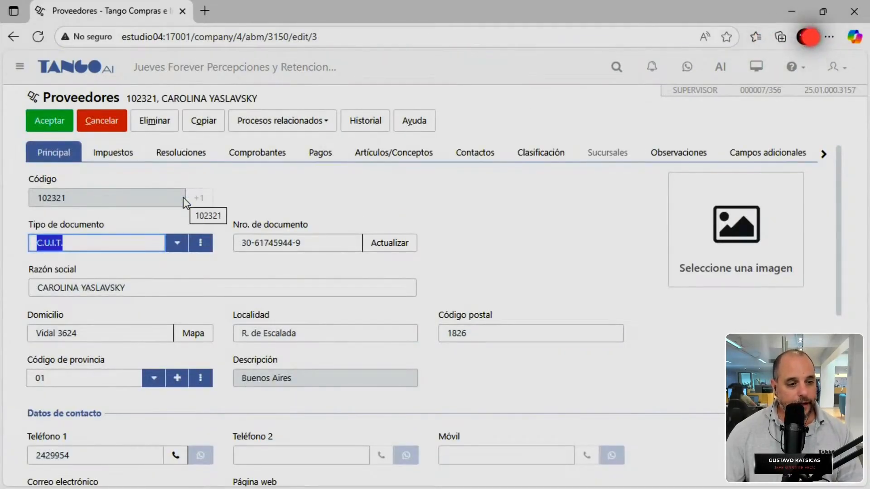
left_click(115, 154)
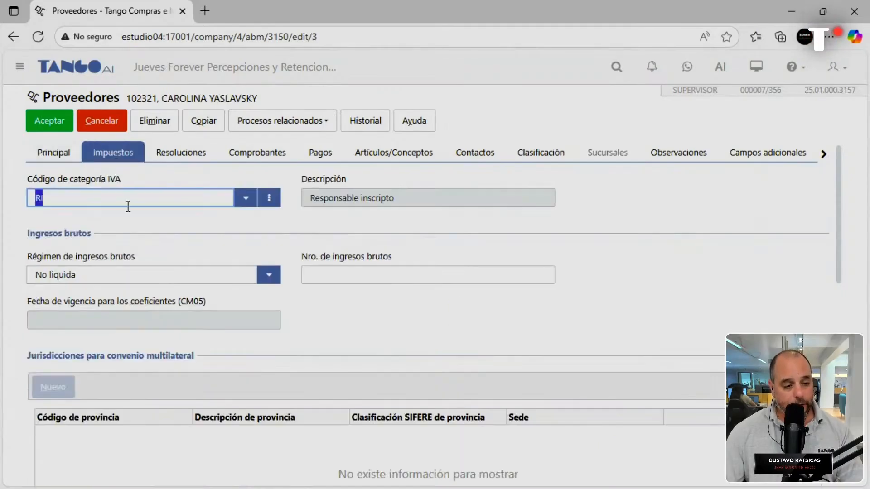
scroll(129, 207, "down", 10)
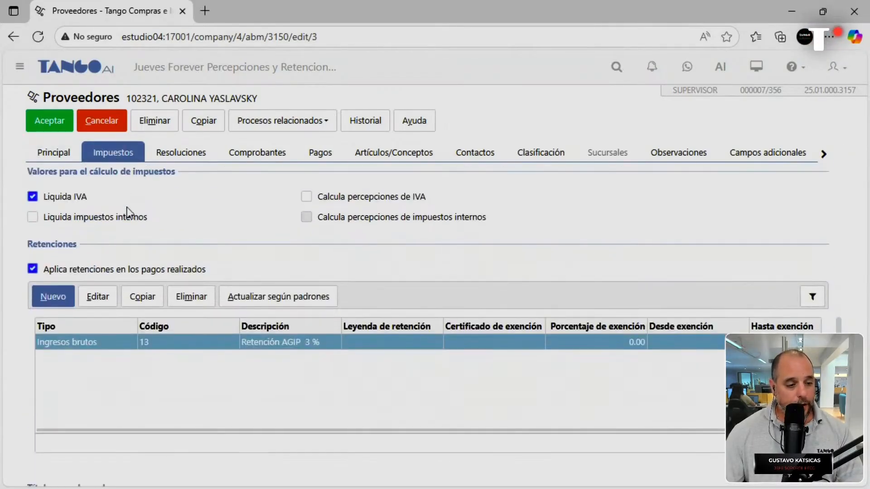
scroll(127, 208, "down", 2)
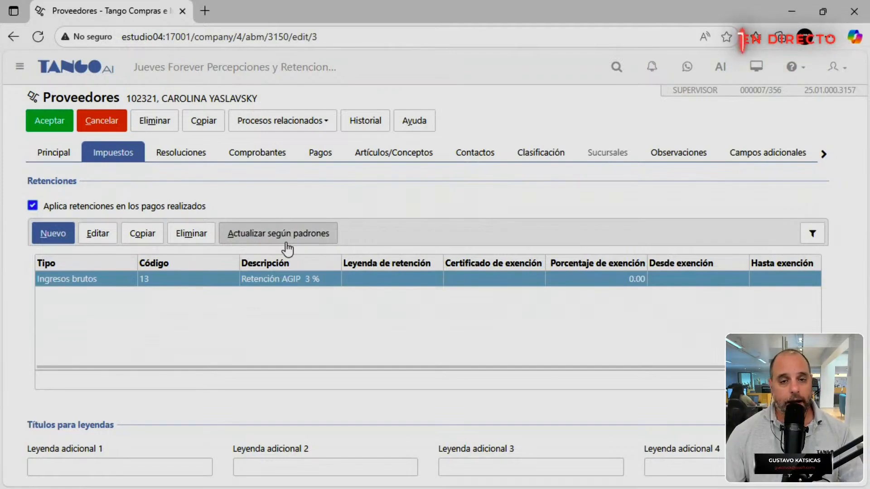
Save the supplier record and open the Talonarios list under Compras e Importaciones > Archivos > Carga Inicial.
left_click(52, 121)
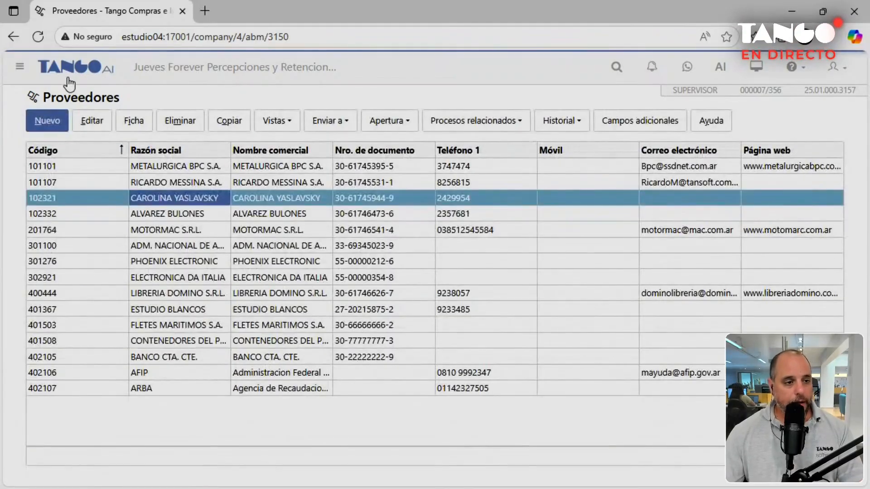
left_click(69, 68)
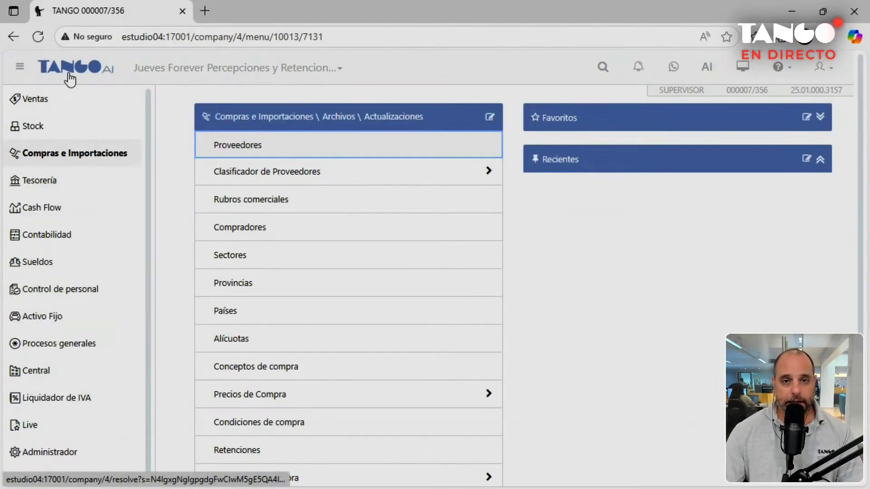
left_click(78, 156)
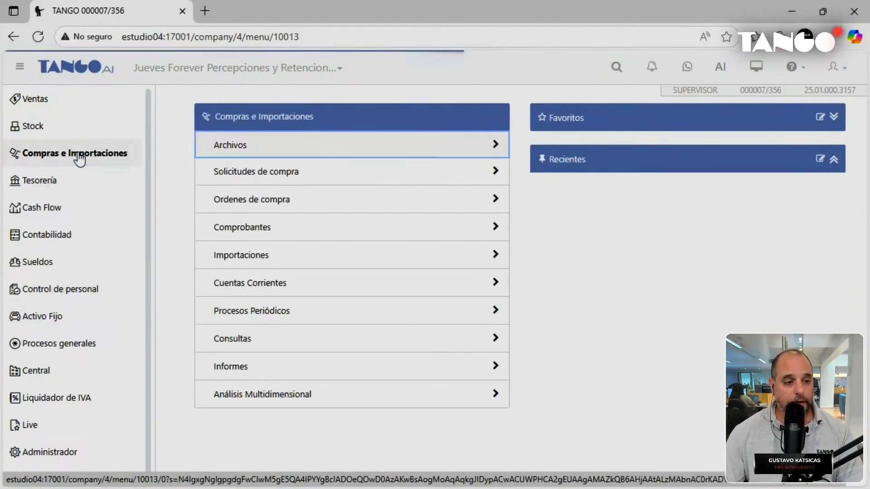
left_click(240, 152)
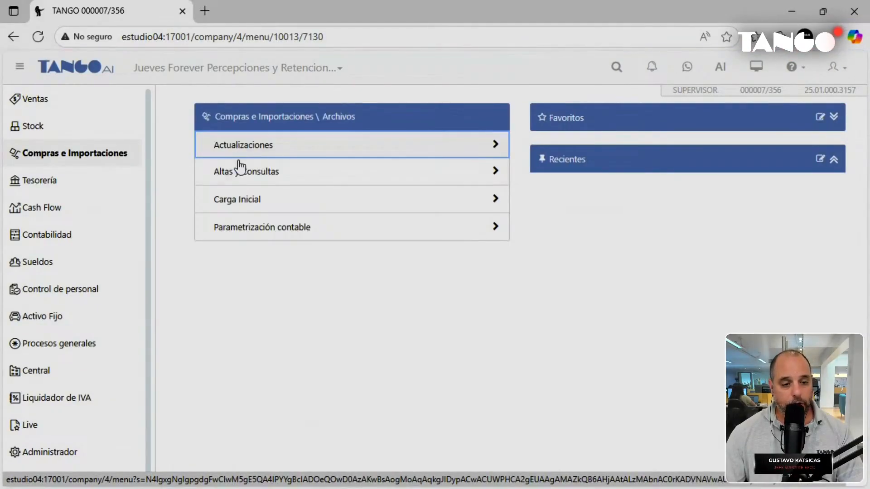
left_click(239, 199)
left_click(240, 201)
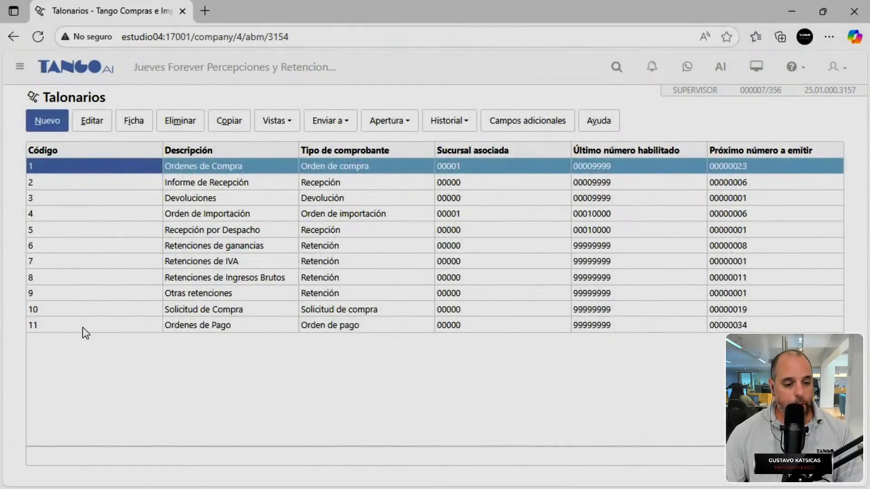
Review the Ordenes de Pago receipt book's printing settings and save it.
double_click(82, 327)
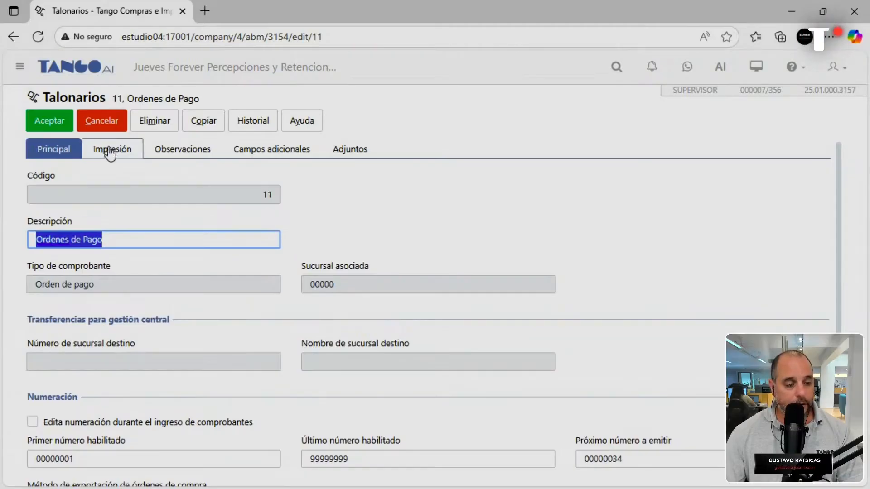
left_click(111, 150)
scroll(117, 210, "down", 2)
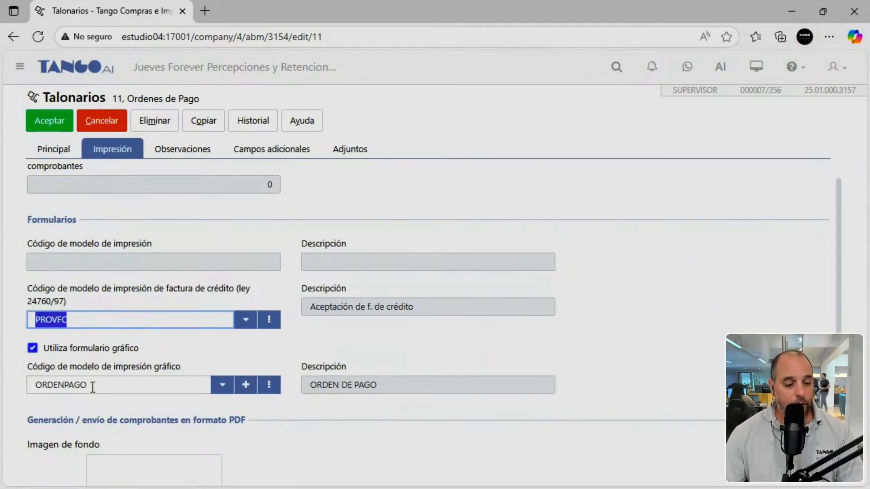
scroll(90, 390, "down", 5)
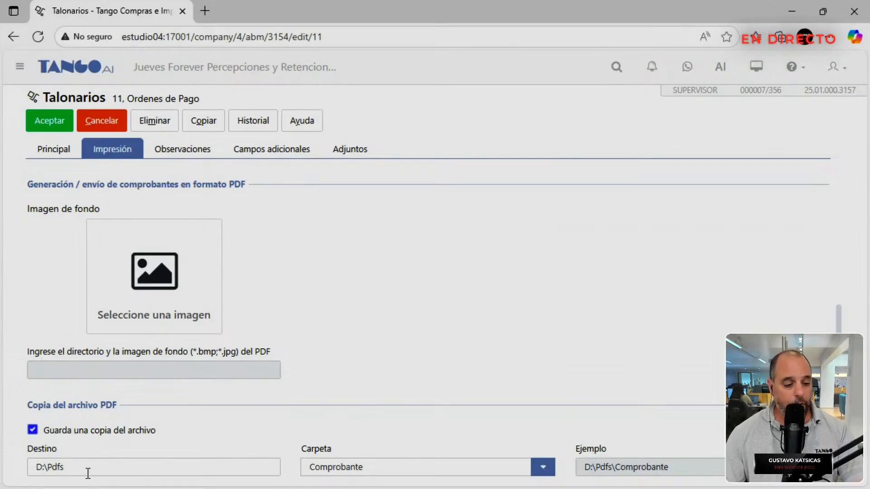
left_click(48, 125)
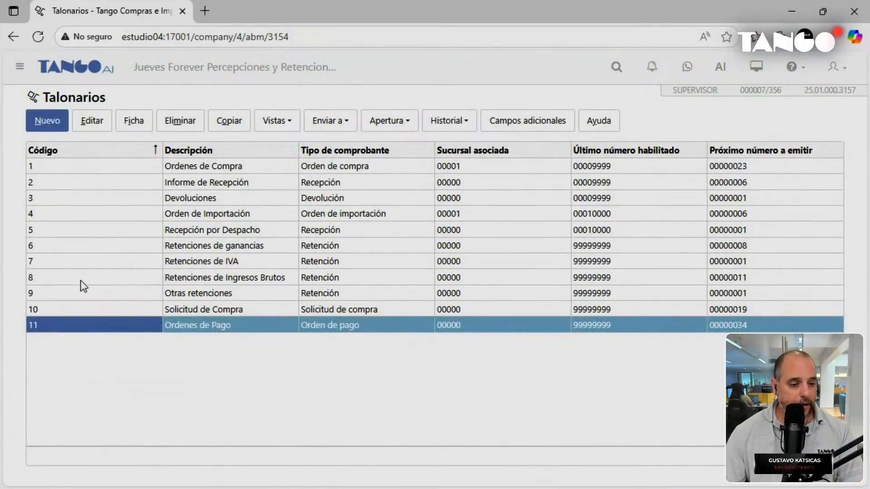
Review and save the Retenciones de Ingresos Brutos book 8's printing and PDF settings.
left_click(84, 284)
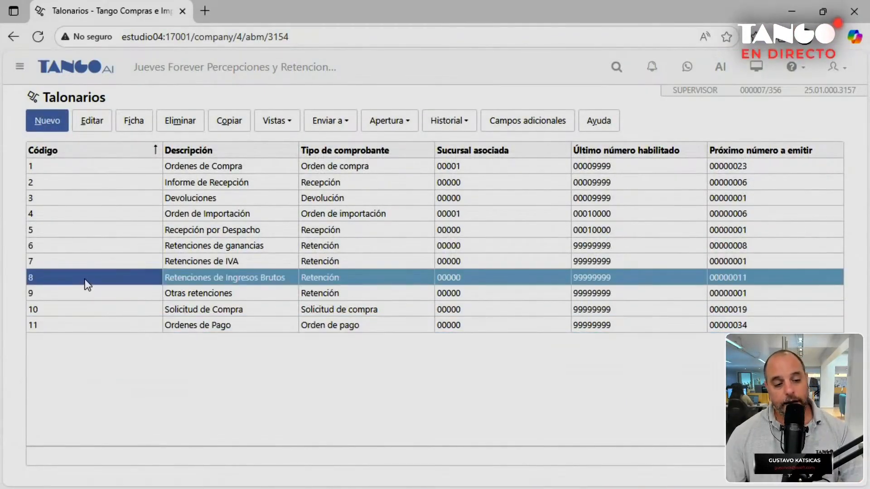
double_click(86, 277)
left_click(112, 151)
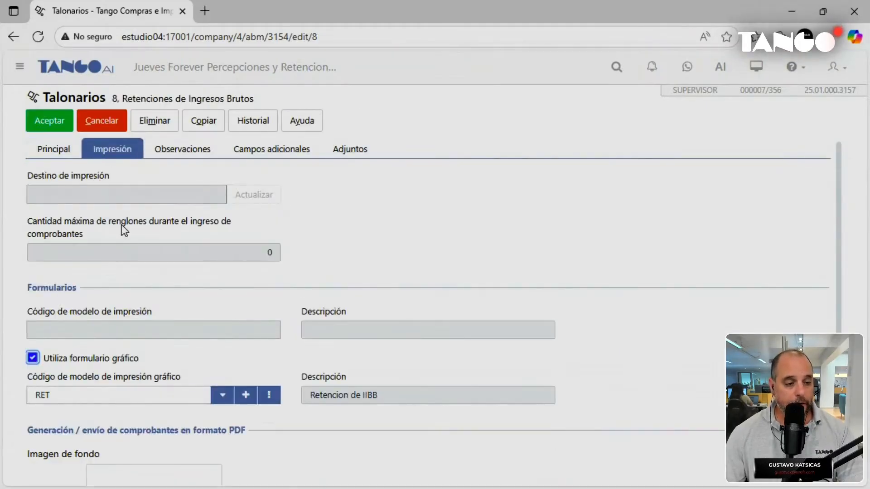
scroll(104, 264, "down", 3)
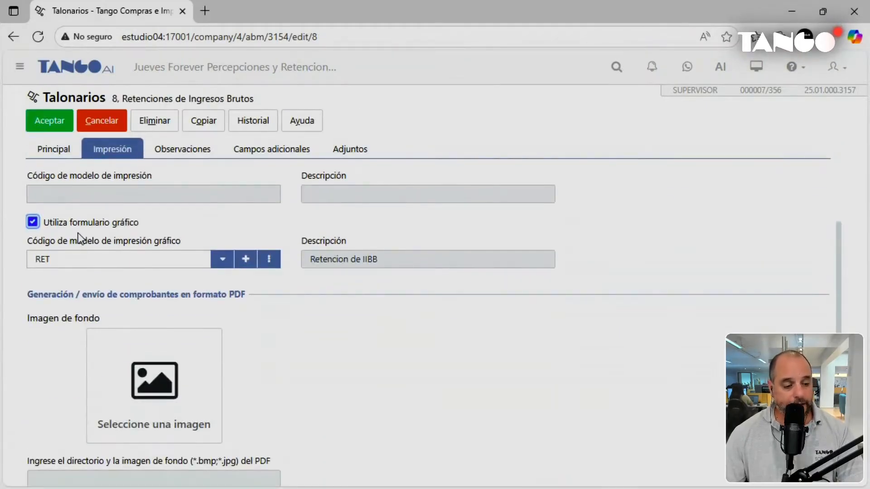
scroll(77, 250, "down", 2)
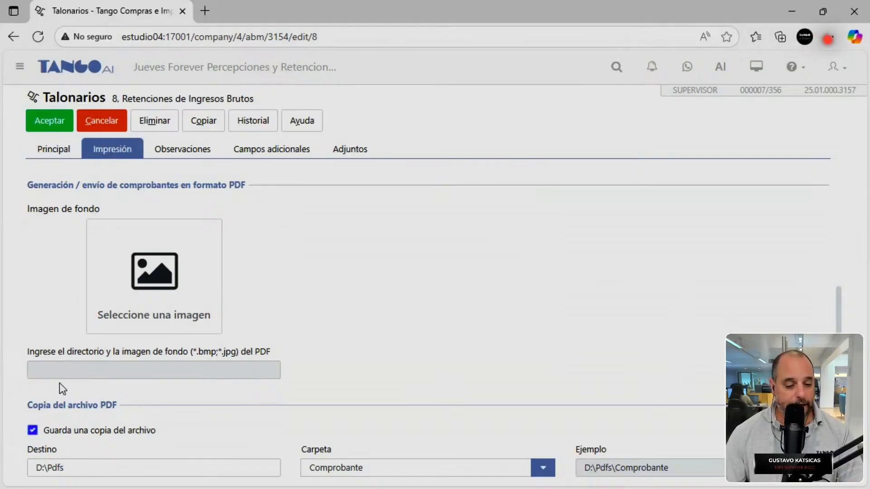
left_click(48, 122)
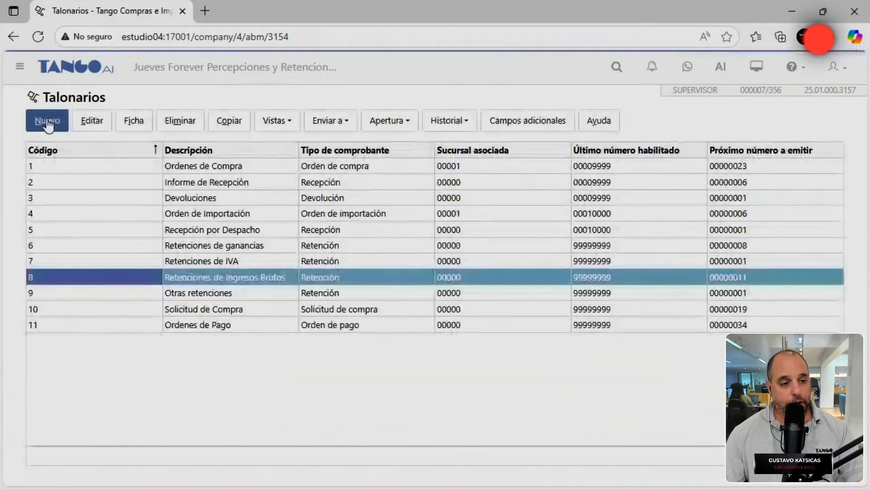
Open Compras > Cuentas Corrientes > Pagos with the Pagos a Proveedores (s/restricciones) profile.
left_click(66, 70)
left_click(72, 158)
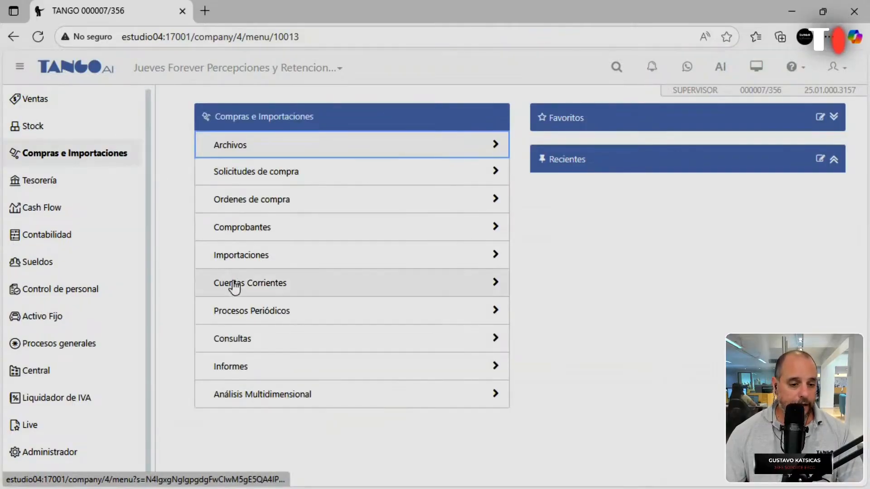
left_click(234, 285)
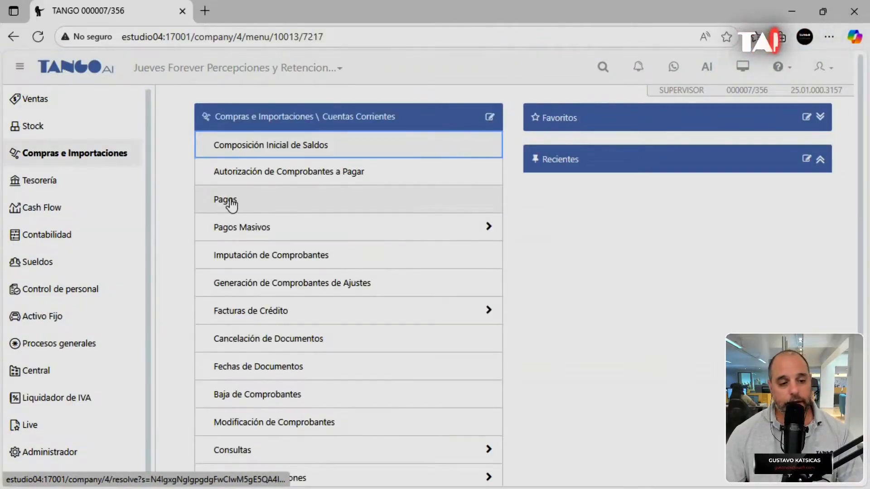
left_click(229, 201)
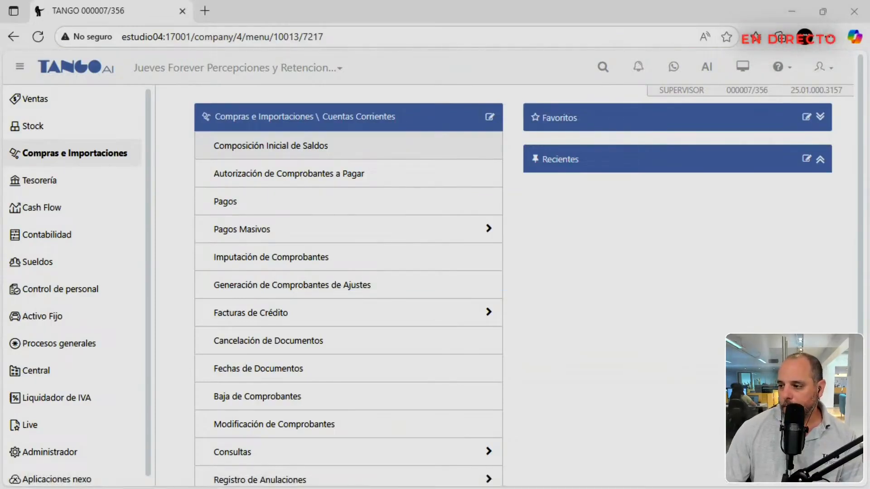
left_click_drag(238, 108, 140, 36)
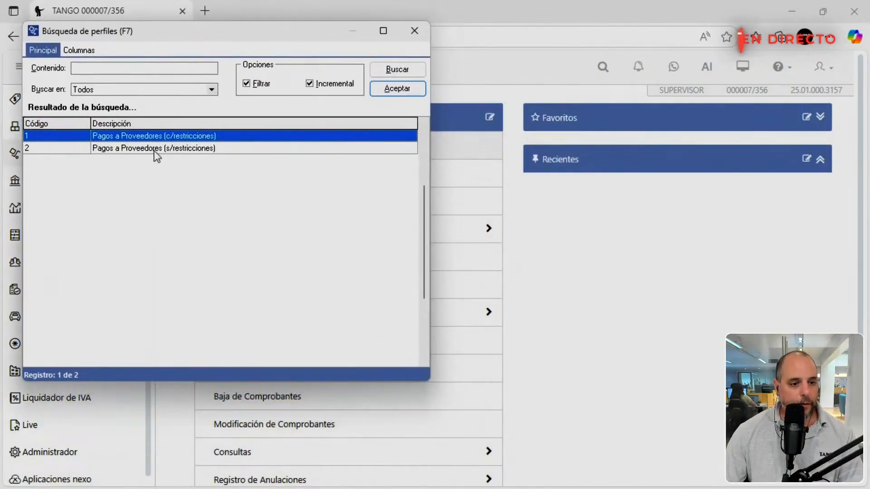
double_click(154, 149)
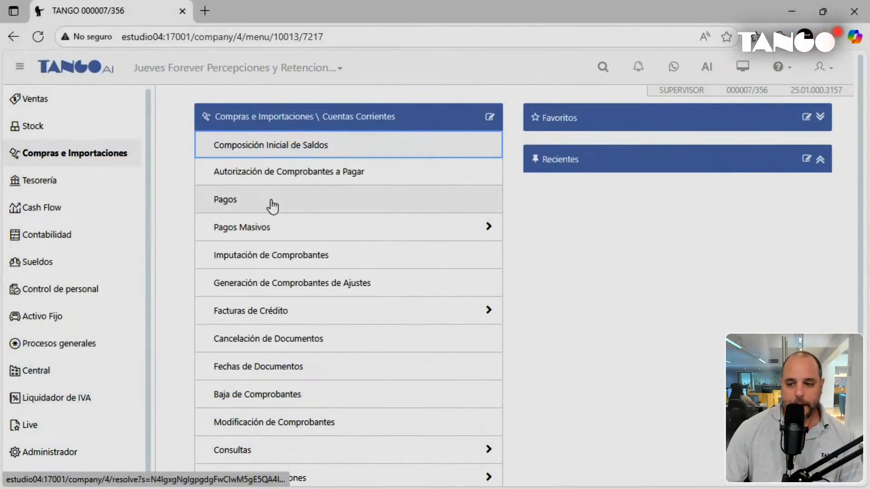
left_click_drag(327, 51, 186, 29)
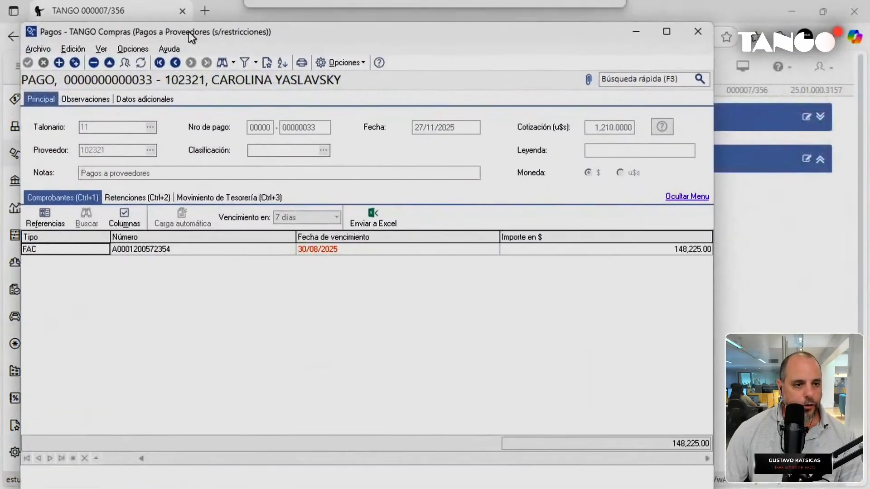
Start a new payment and pick the supplier from the F7 list.
left_click(54, 59)
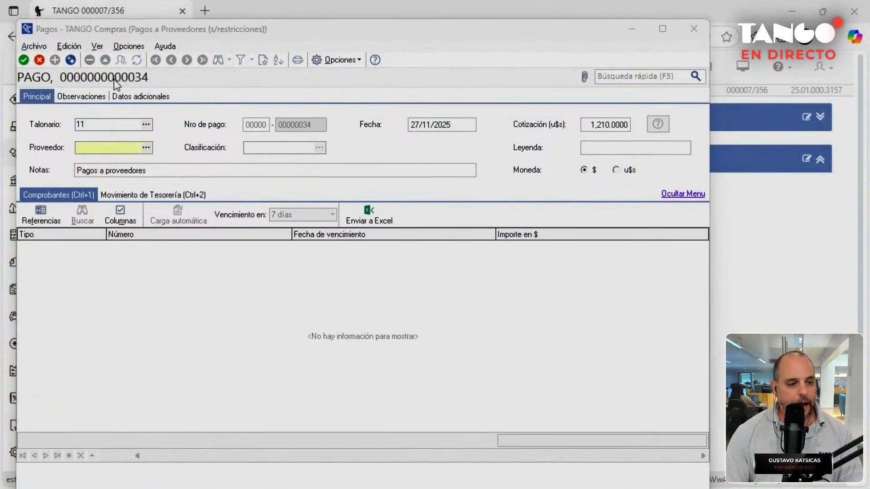
key("F7")
key("Down")
key("Down")
key("Down")
key("Up")
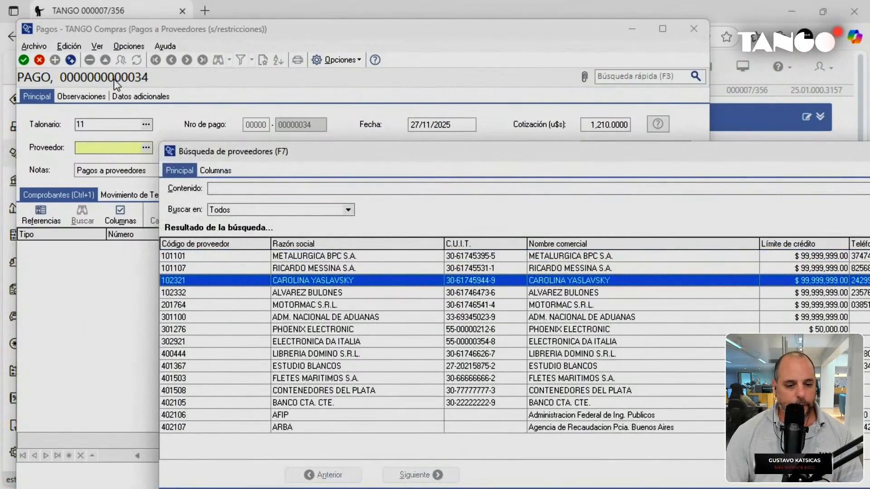
key("Return")
key("Return")
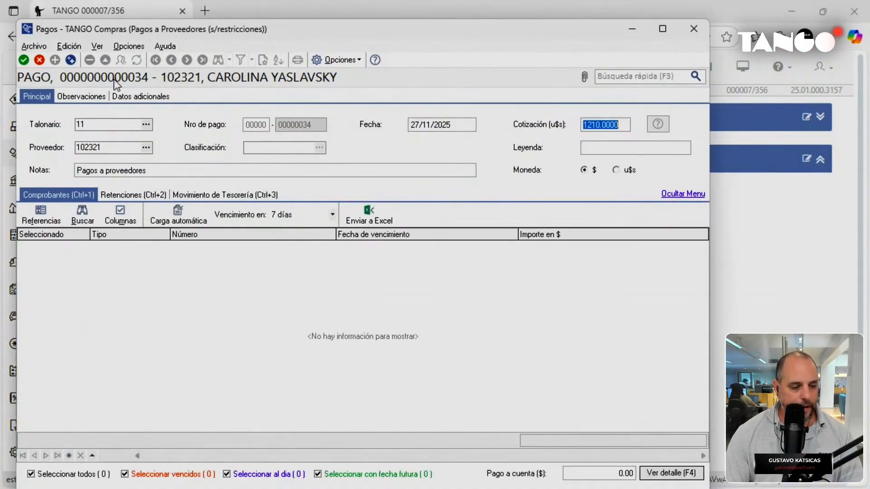
key("Return")
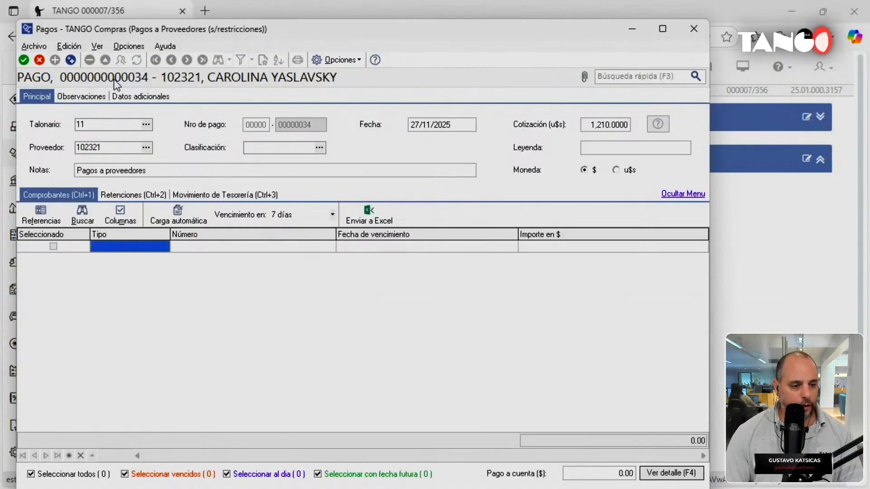
type("FAC")
key("Return")
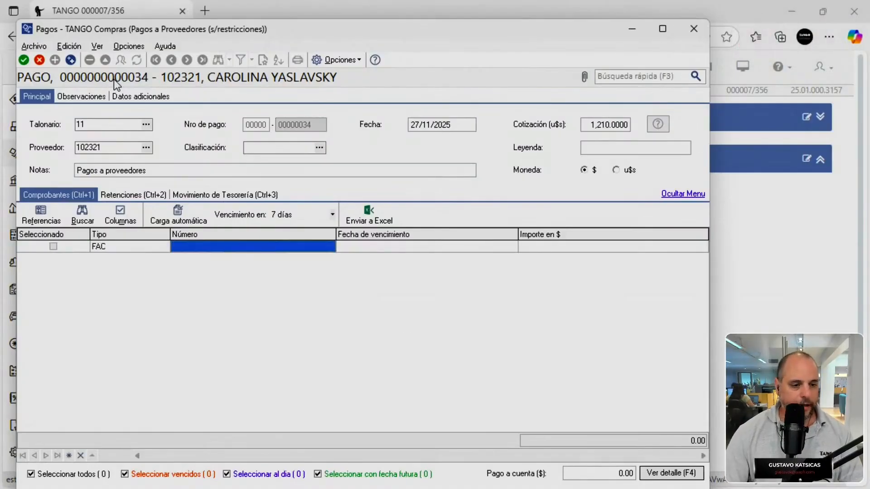
key("Return")
key("Down")
key("Down")
key("Down")
key("Down")
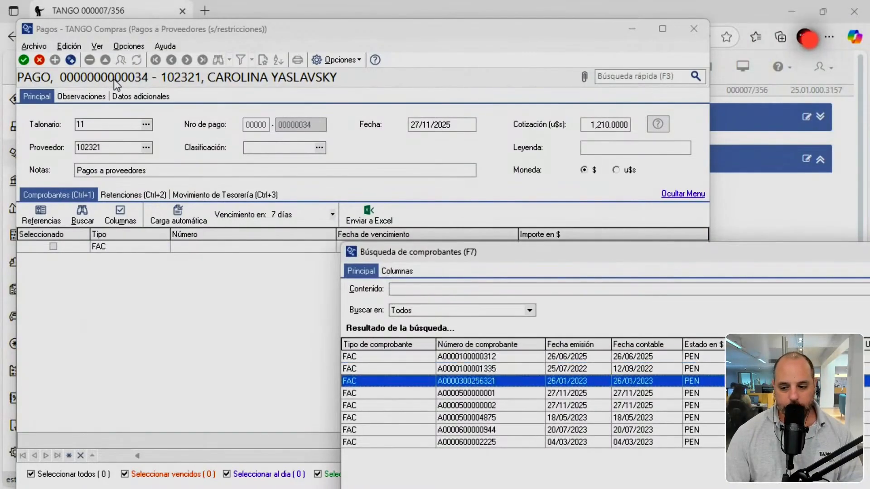
key("Return")
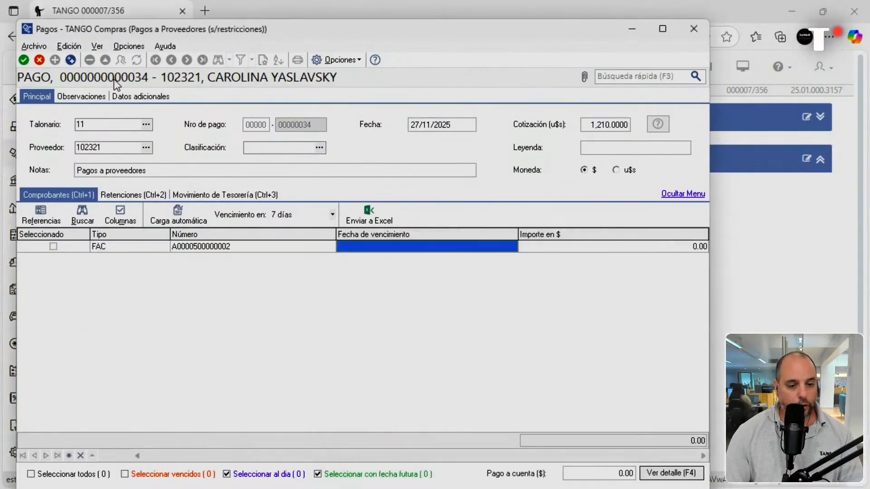
key("Return")
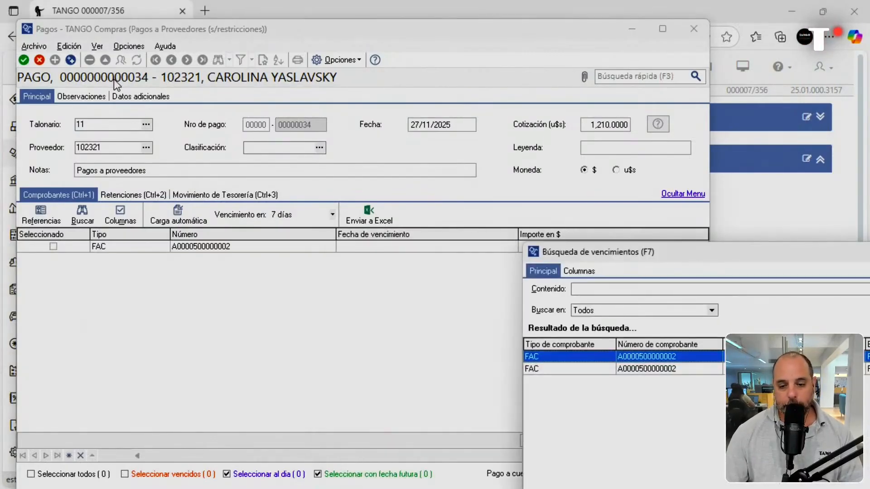
left_click_drag(685, 254, 196, 64)
key("Return")
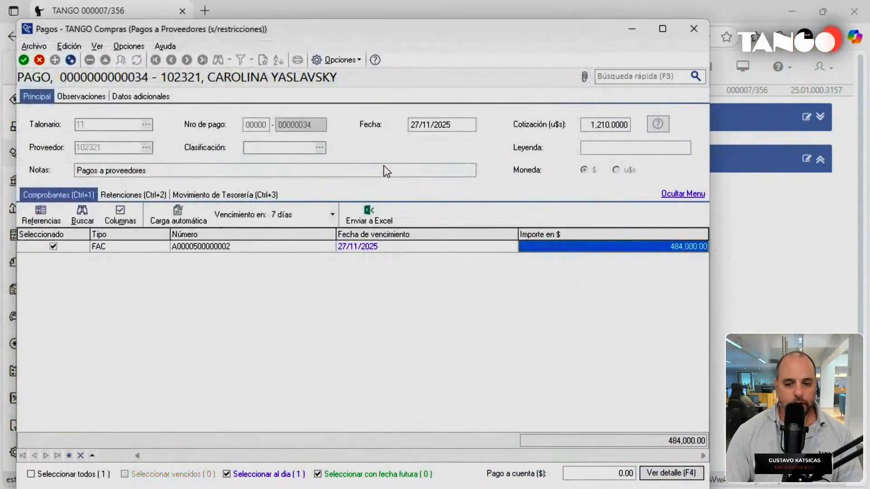
Review and accept the 12,000.00 AGIP 3% retention on the payment.
left_click(146, 197)
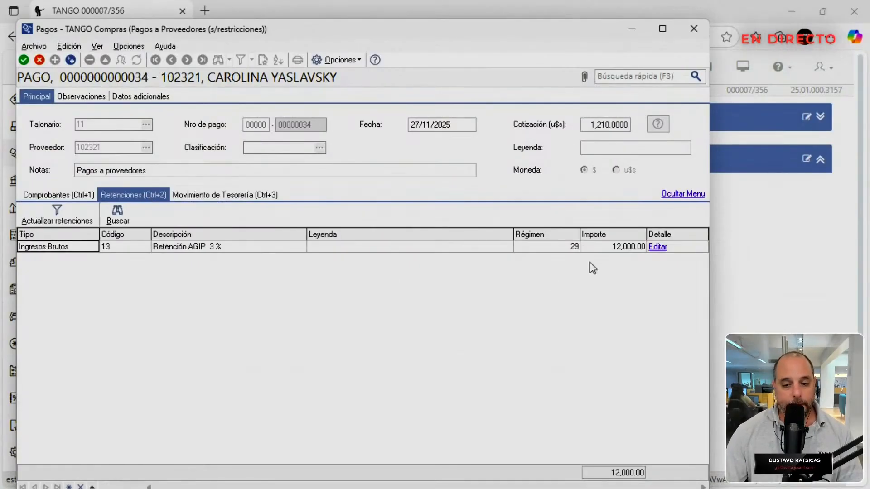
left_click(657, 248)
left_click_drag(399, 121, 383, 91)
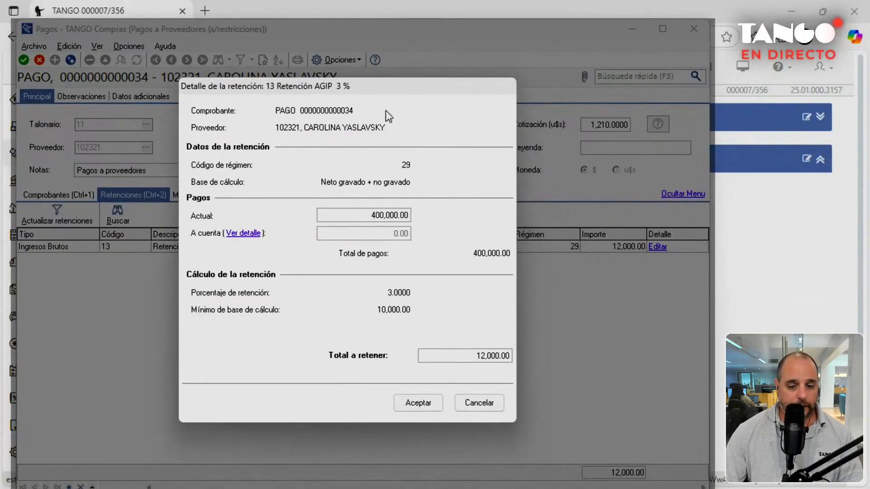
left_click(429, 407)
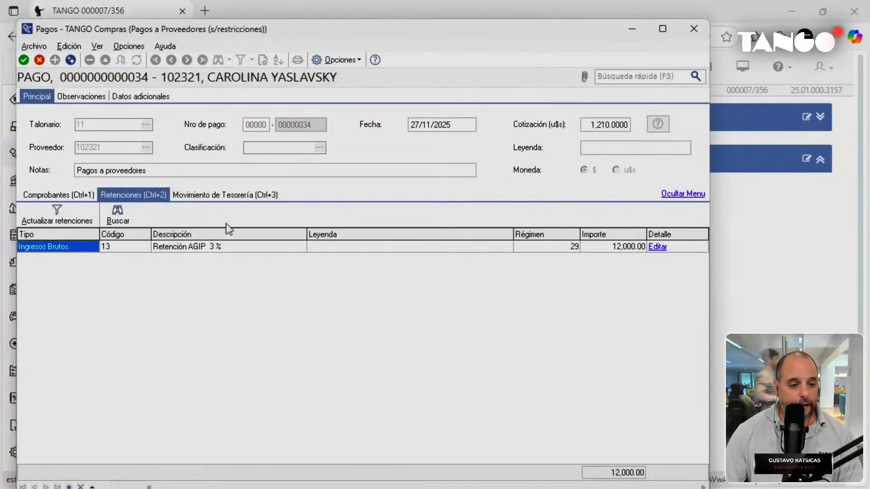
Pay the remaining 472,000.00 from cash, confirm the payment and accept its journal entry.
left_click(231, 196)
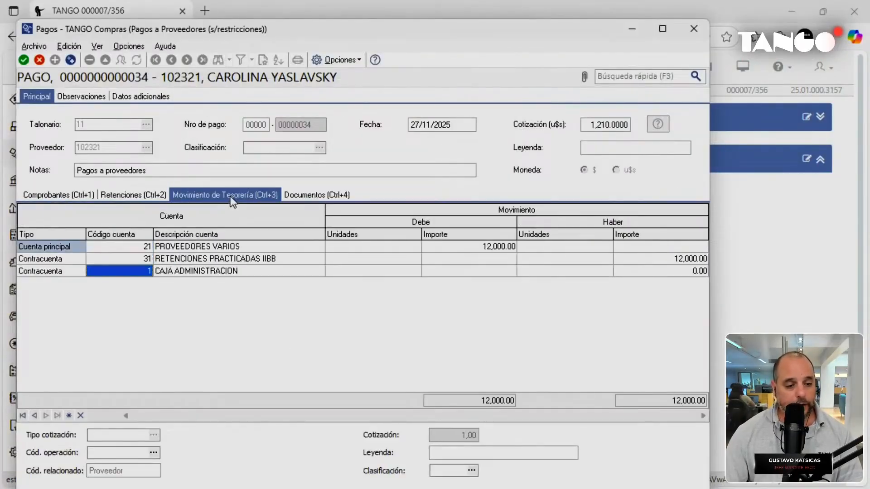
key("Return")
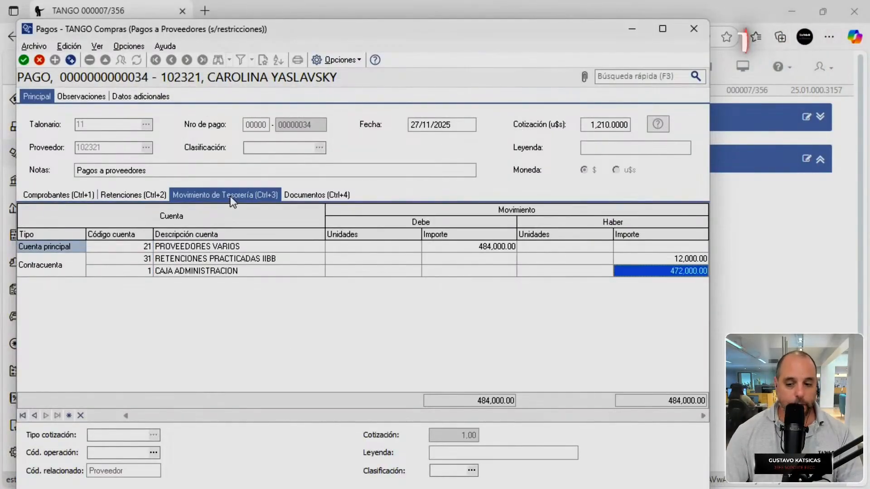
left_click(23, 61)
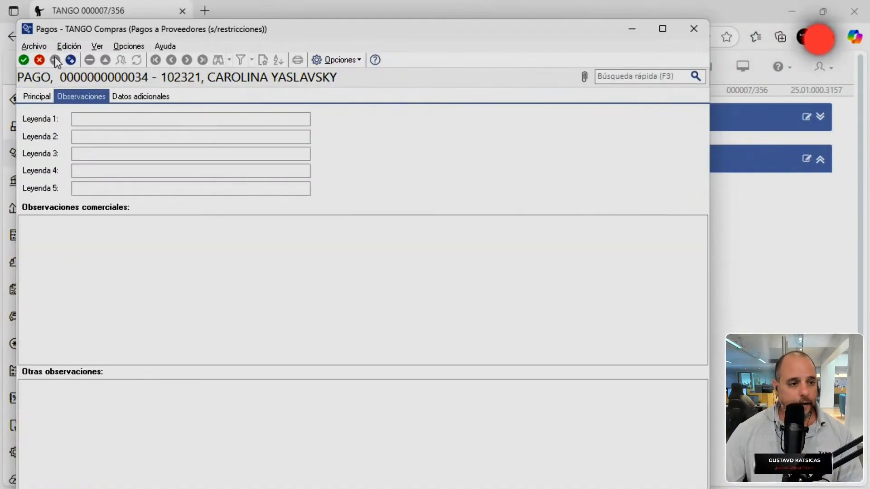
left_click(24, 60)
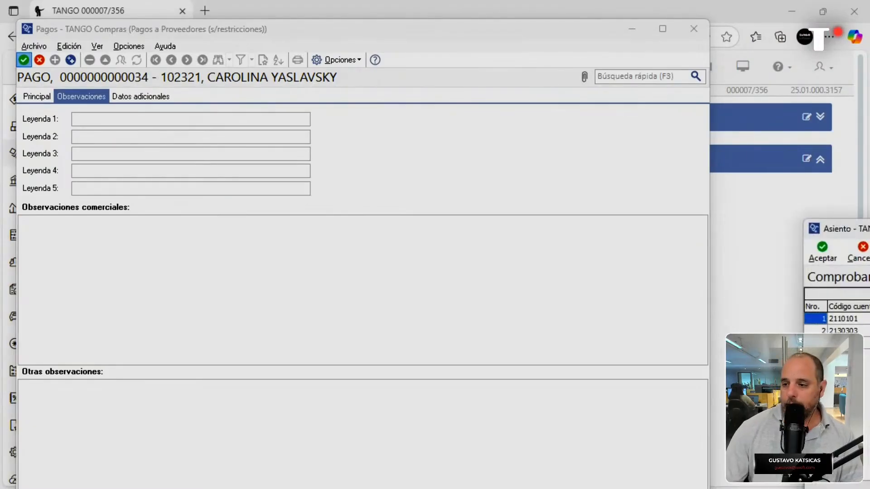
left_click_drag(865, 229, 385, 77)
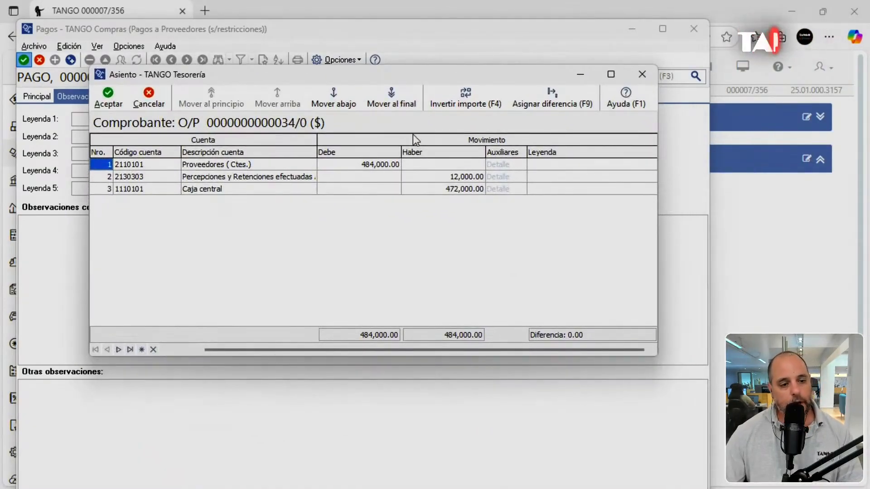
left_click(118, 97)
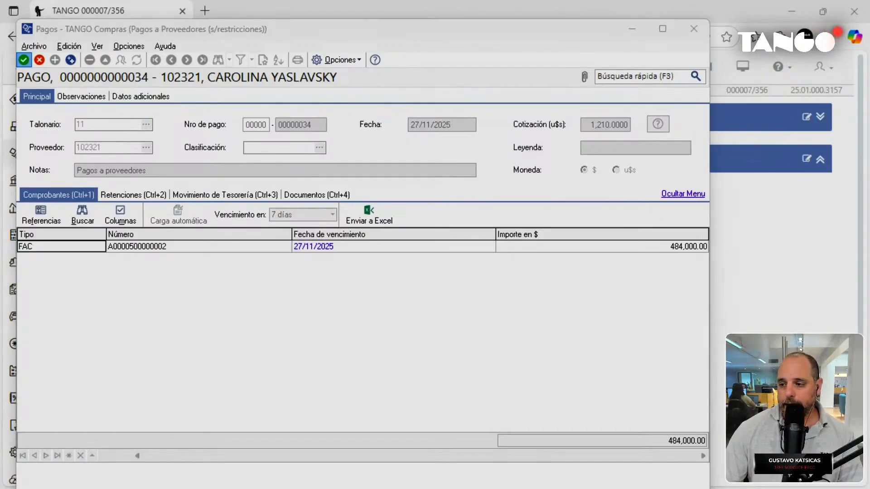
Send both of payment 34's documents to Acrobat PDF.
left_click_drag(607, 228, 277, 46)
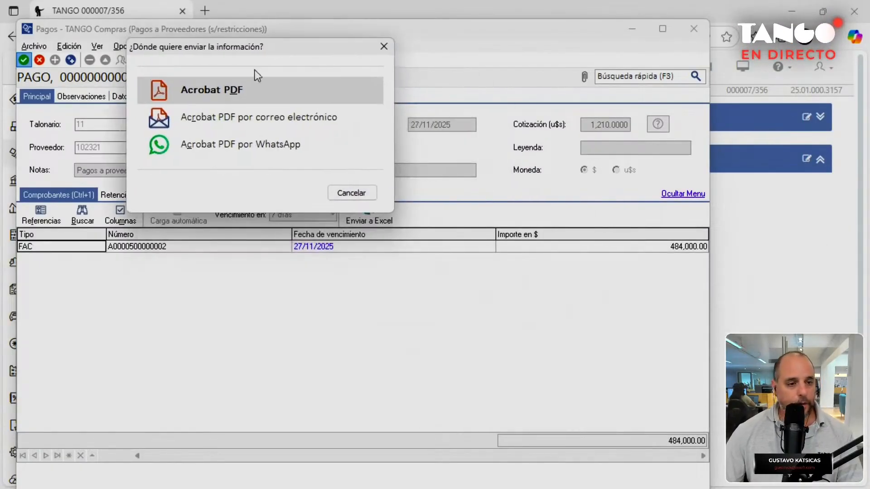
left_click(224, 93)
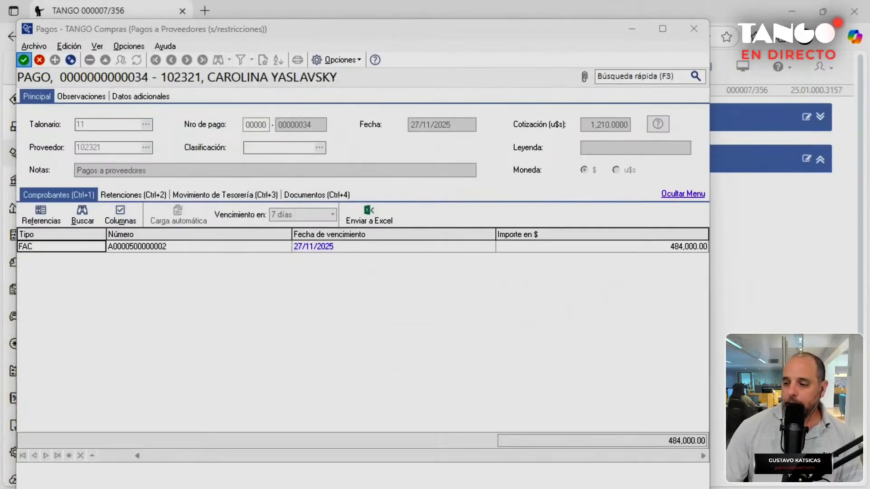
left_click_drag(624, 248, 226, 75)
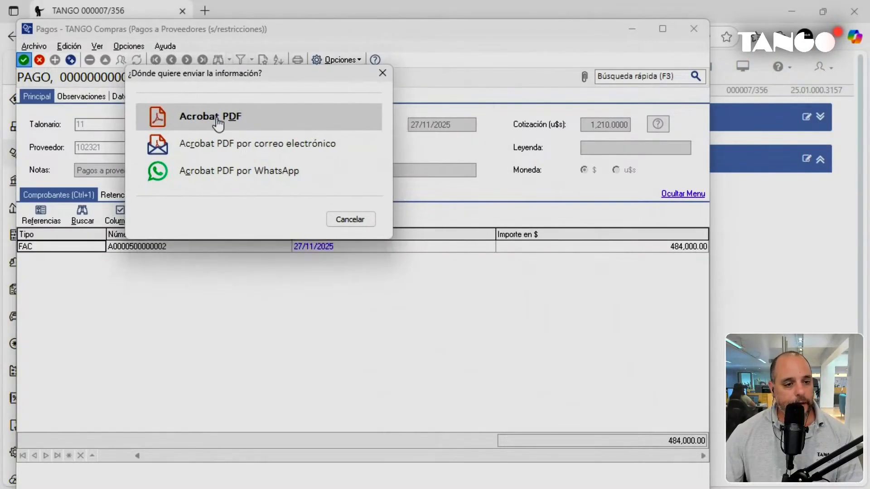
left_click(218, 121)
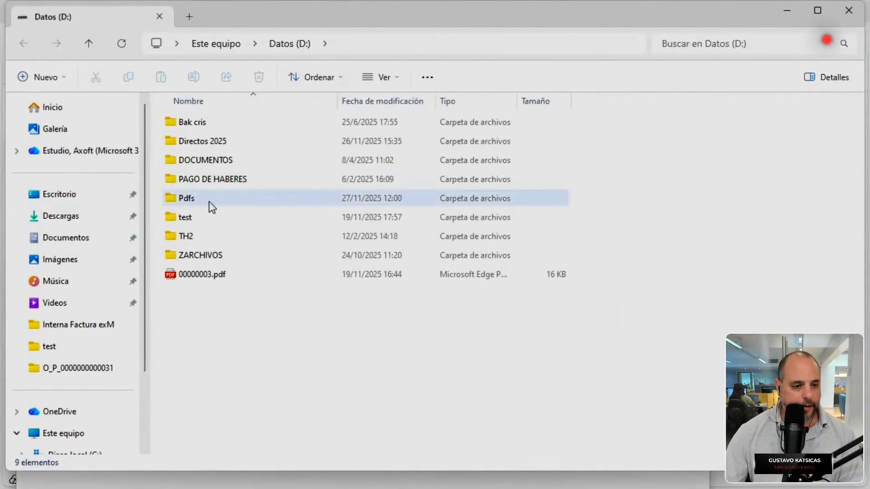
double_click(209, 202)
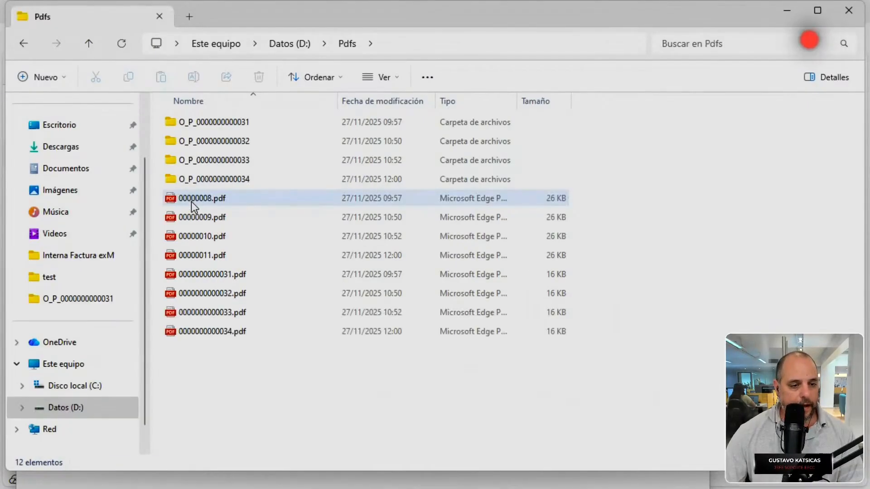
double_click(211, 181)
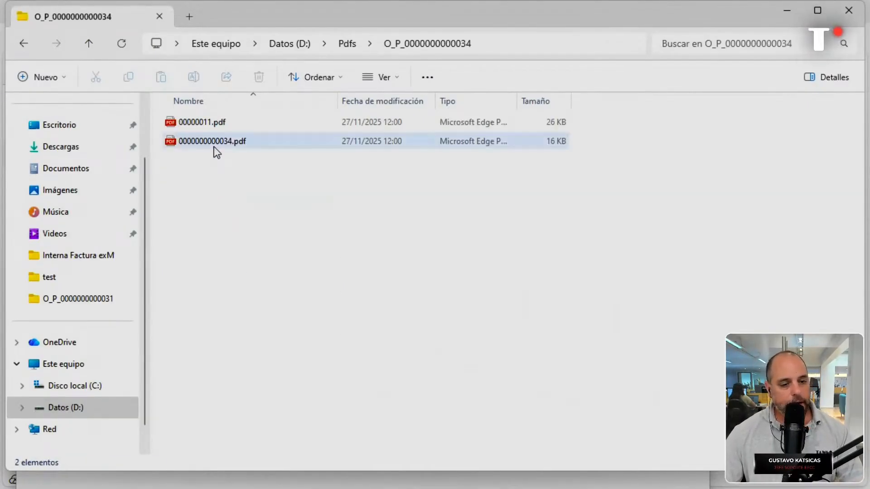
double_click(215, 149)
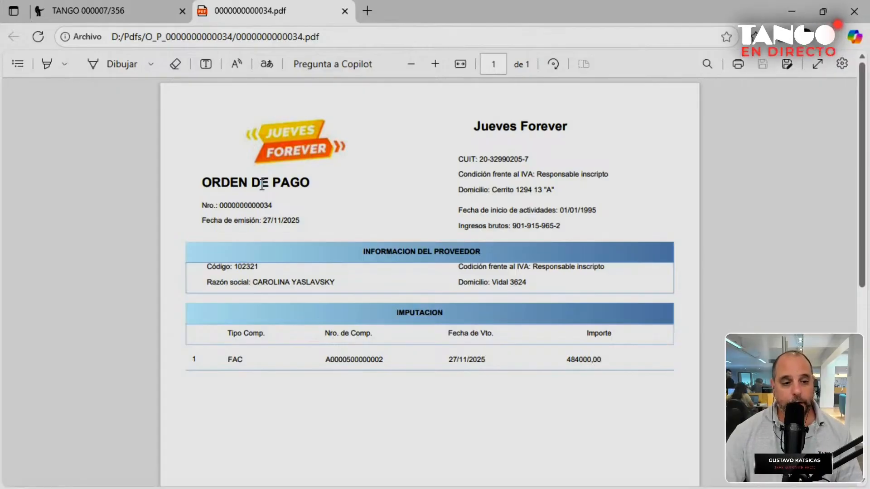
key("alt+Tab")
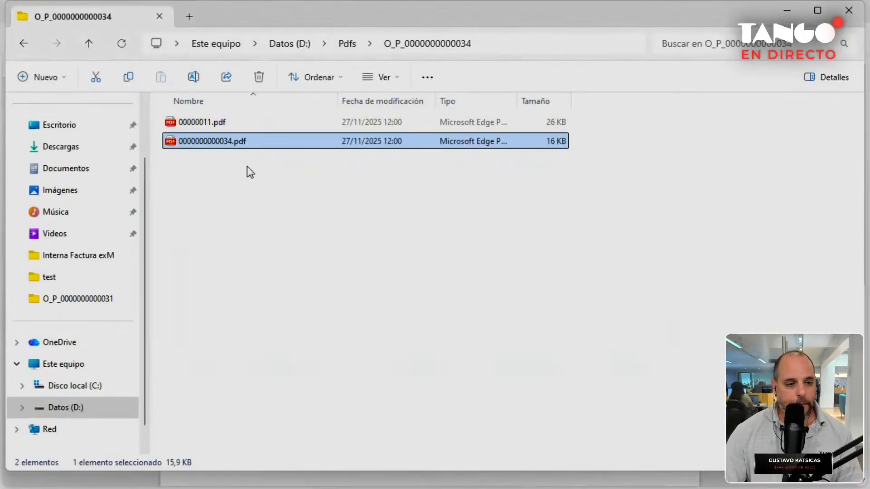
Open 00000011.pdf and review its 12,000.00 AGIP 3% retention.
double_click(238, 123)
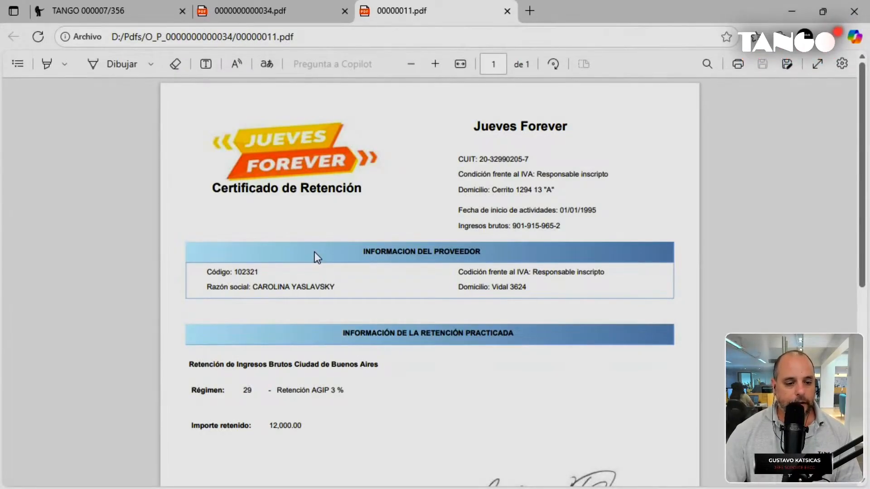
scroll(315, 252, "down", 2)
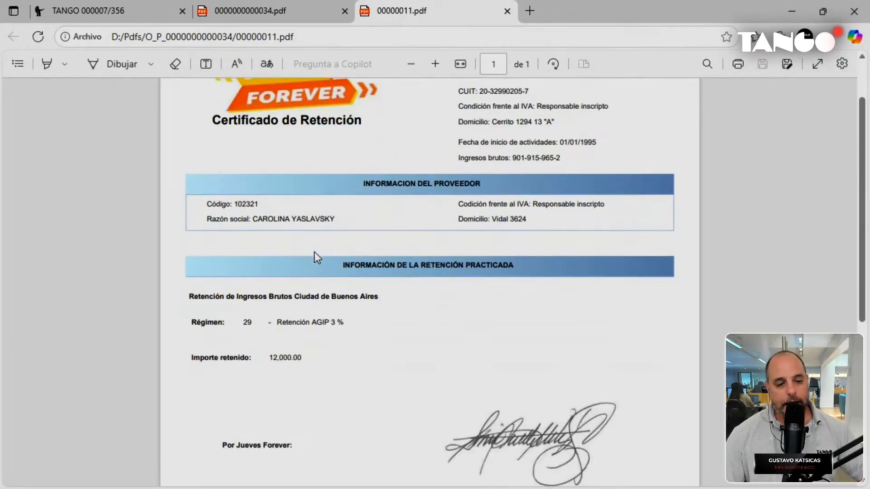
scroll(314, 252, "down", 2)
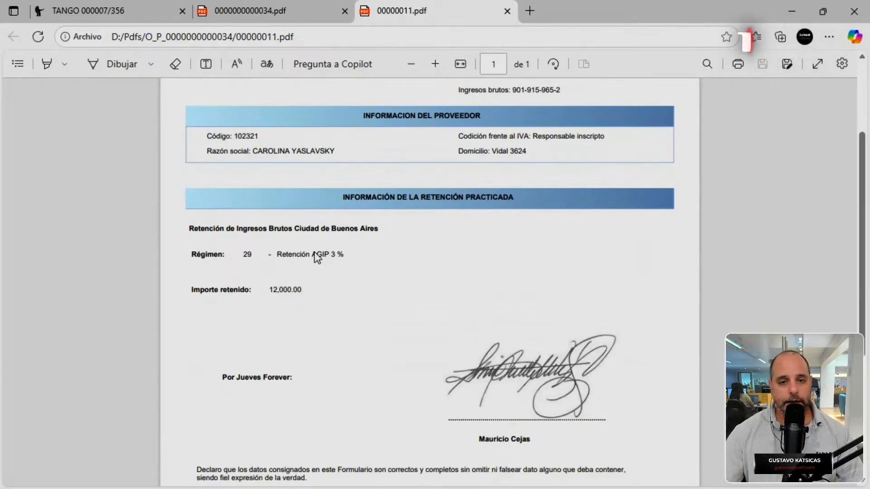
scroll(314, 253, "up", 2)
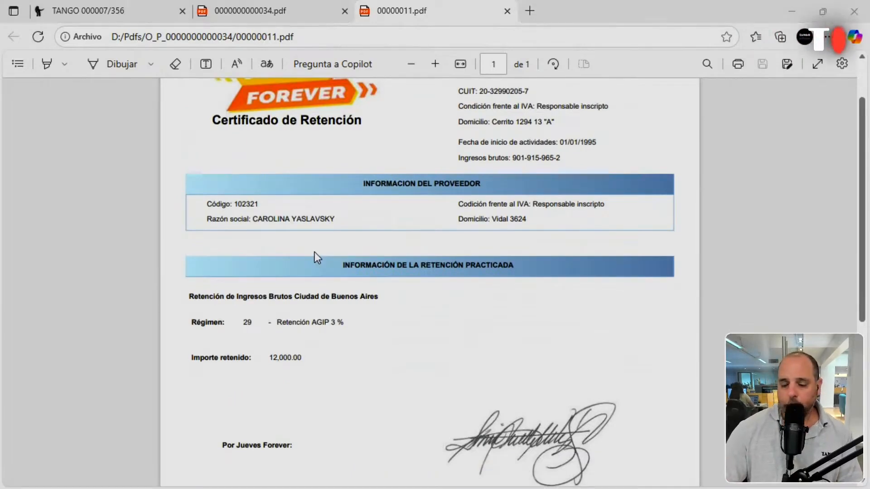
Minimize the folder window and return to the Tango tab.
key("alt+Tab")
left_click(794, 5)
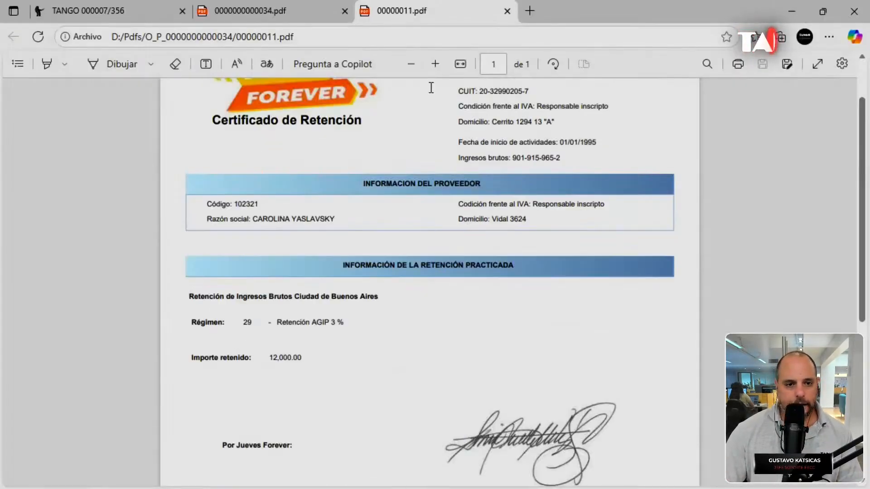
left_click(115, 11)
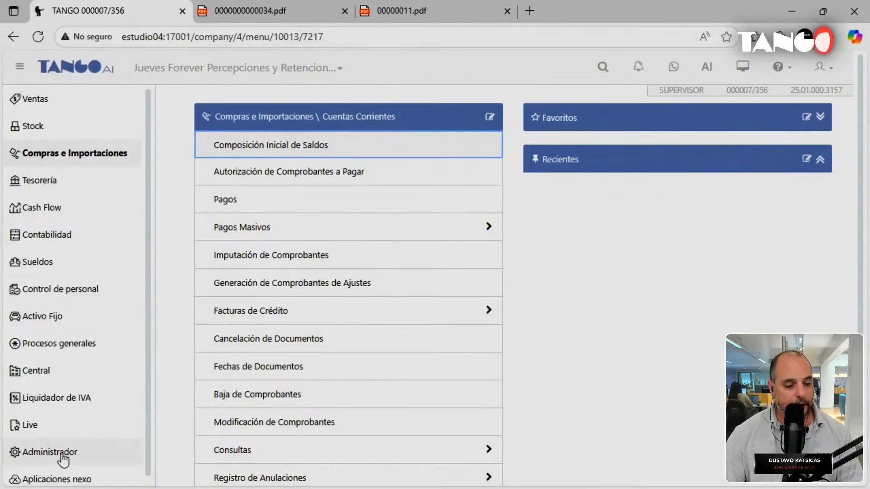
Launch the Resolución nro. 745 AGIP generator for period 11/2025 and include all retentions.
left_click(64, 349)
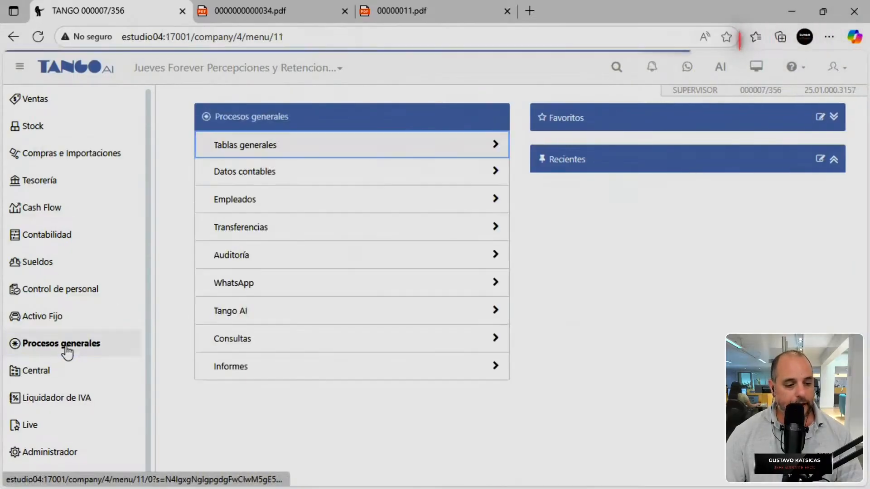
left_click(227, 372)
left_click(258, 151)
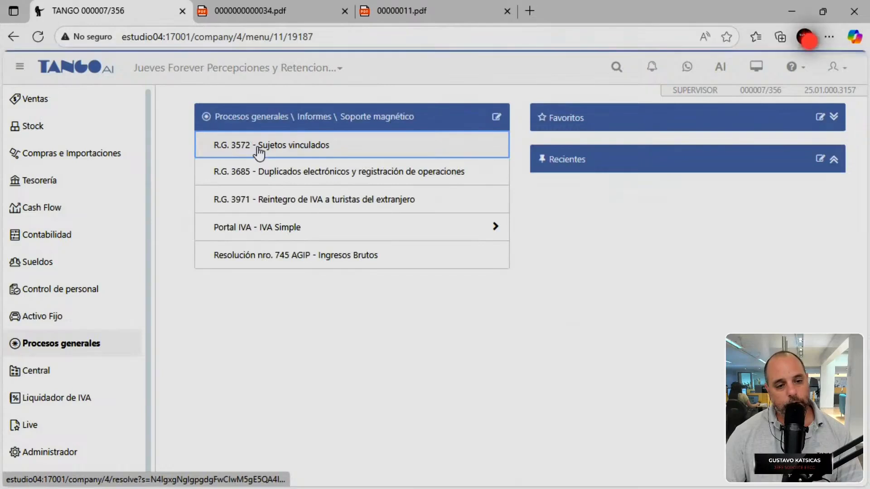
left_click(249, 264)
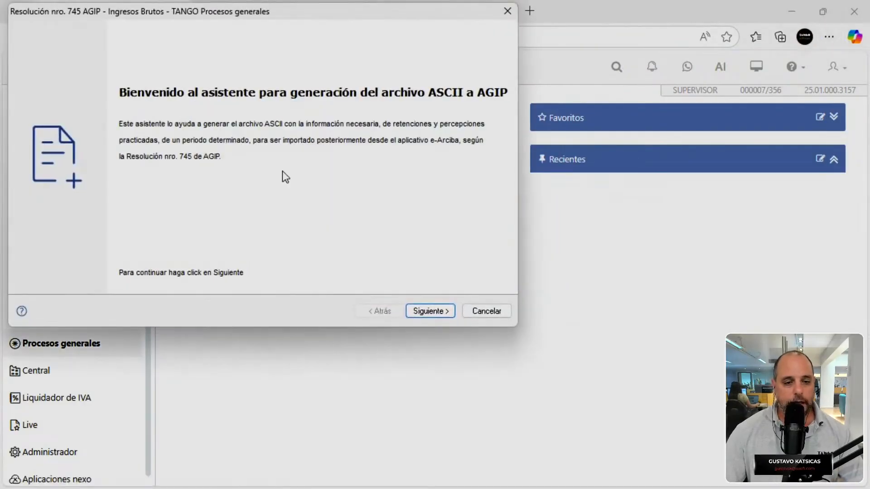
left_click(422, 311)
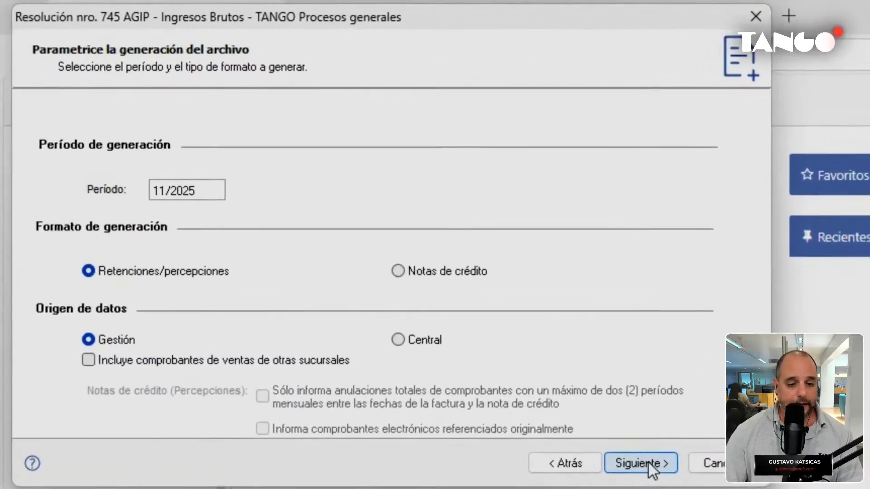
left_click(653, 469)
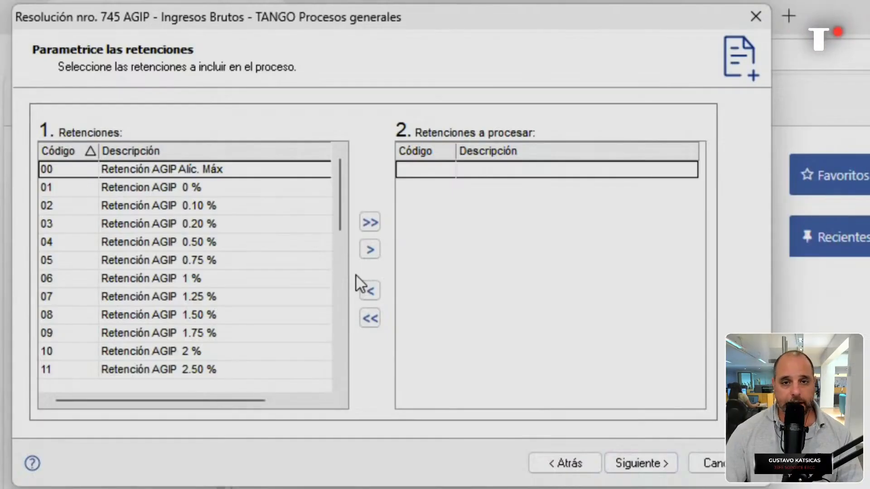
left_click(380, 224)
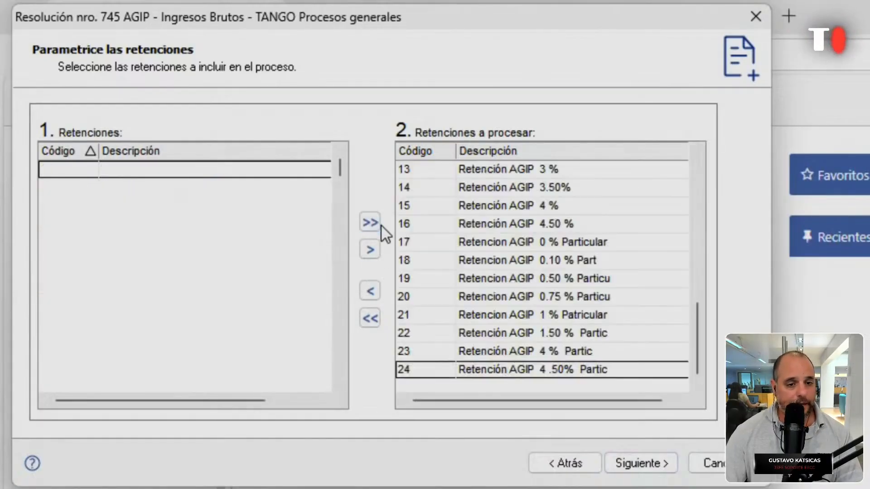
left_click(629, 464)
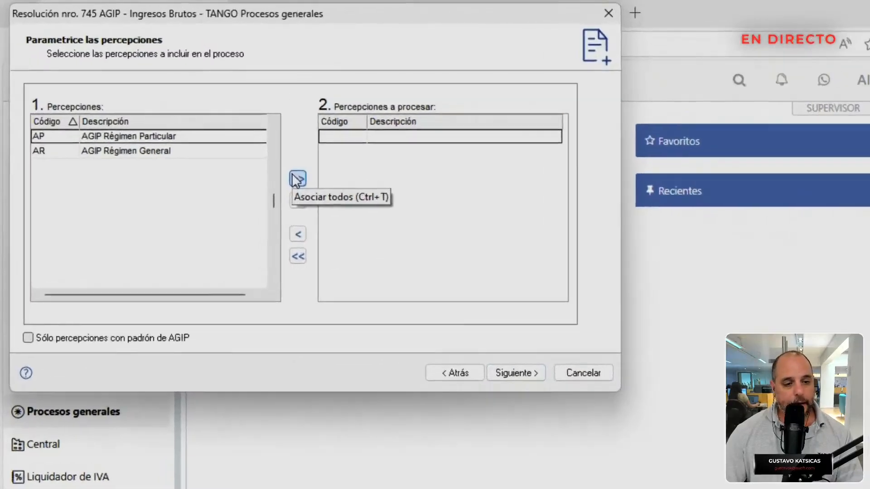
Add perceptions AP and AR, generate RetPer_202511.txt overwriting the old file, and view 14 vouchers.
left_click(297, 179)
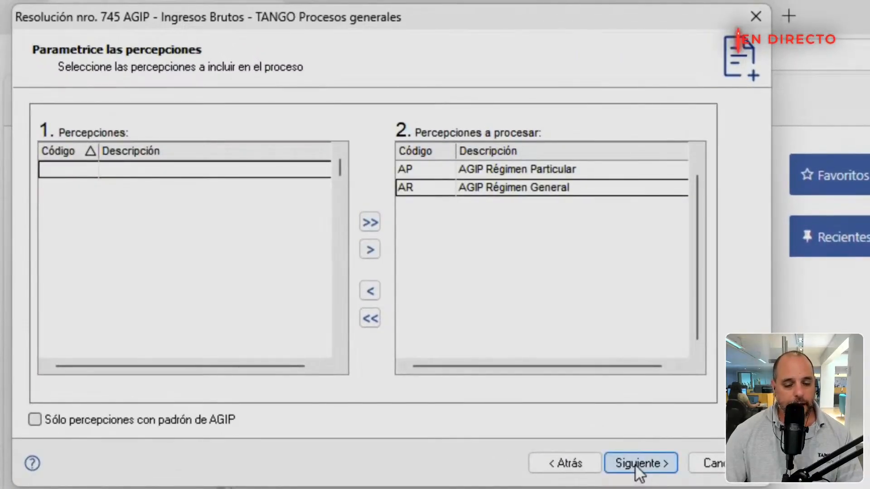
left_click(635, 465)
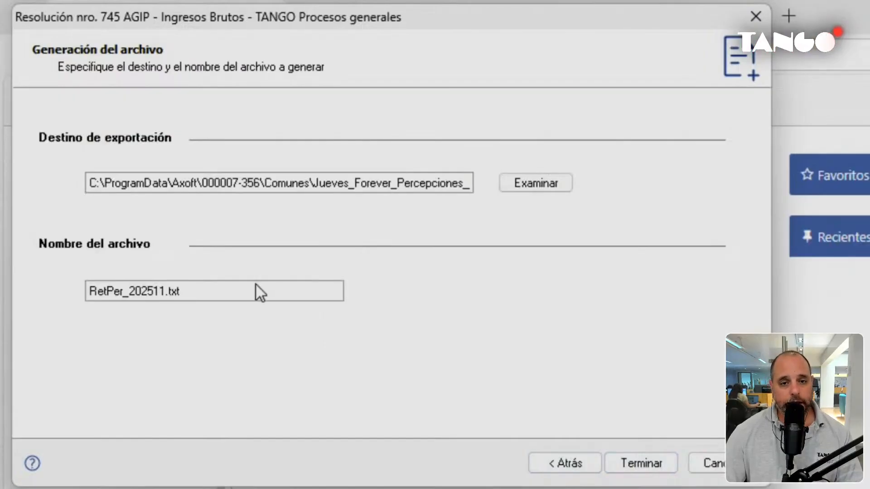
left_click(661, 470)
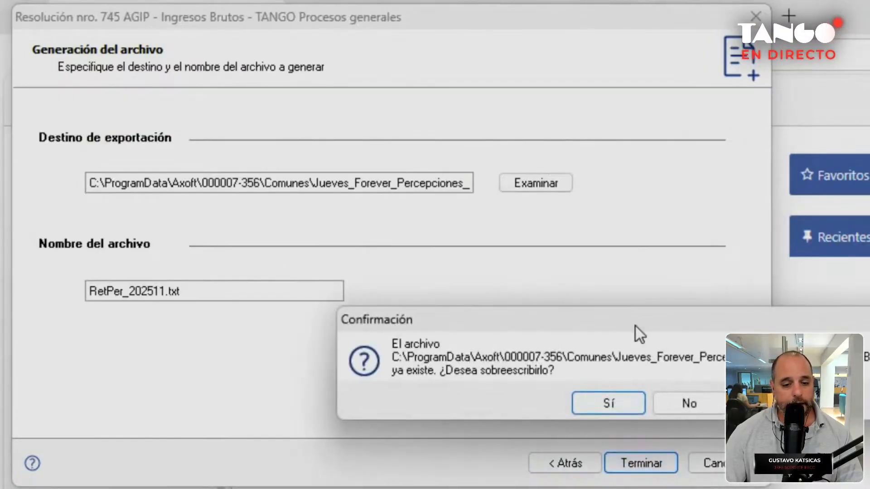
left_click_drag(635, 326, 510, 181)
left_click(486, 253)
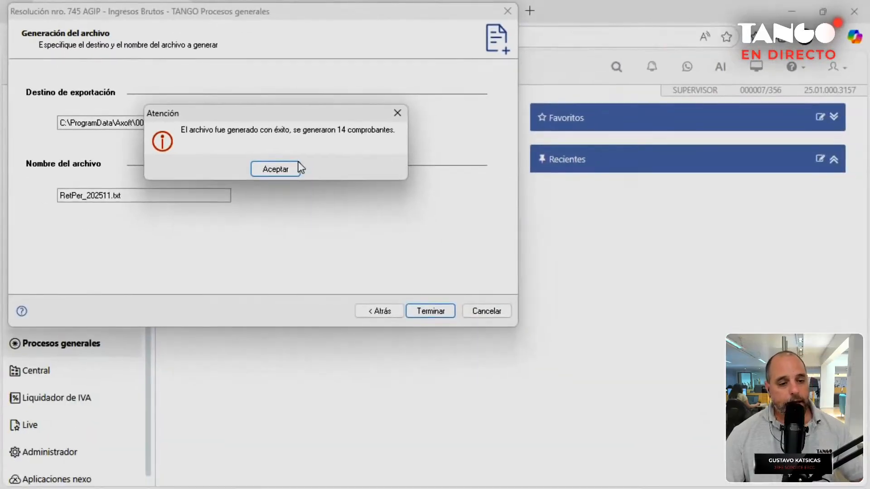
left_click_drag(273, 115, 232, 94)
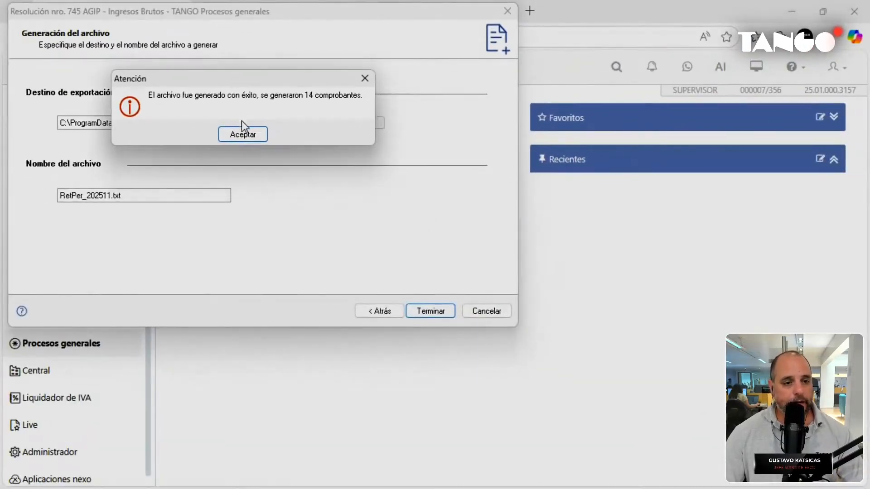
left_click(243, 135)
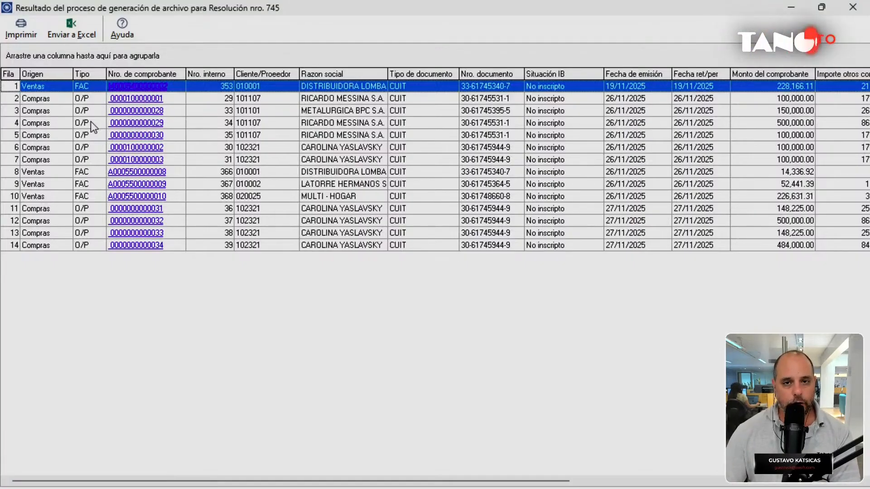
Close the 14-voucher results list and relaunch the Resolución nro. 745 AGIP wizard.
key("Down")
key("Down")
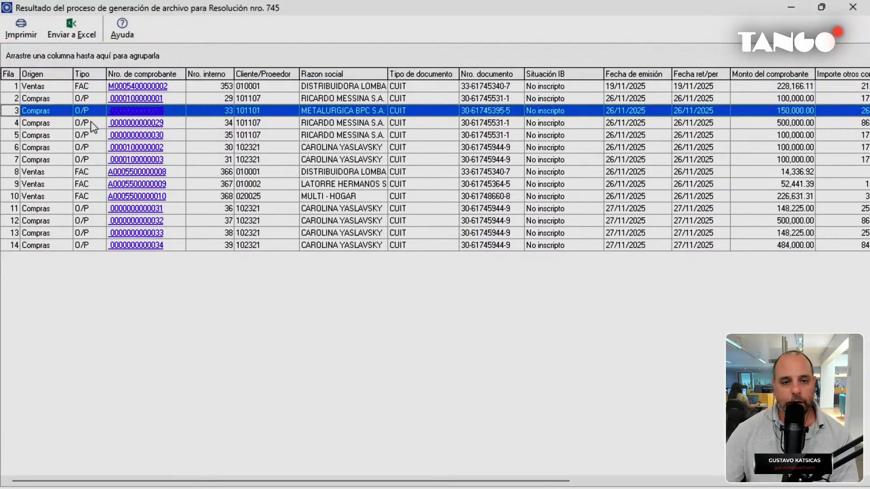
left_click(852, 7)
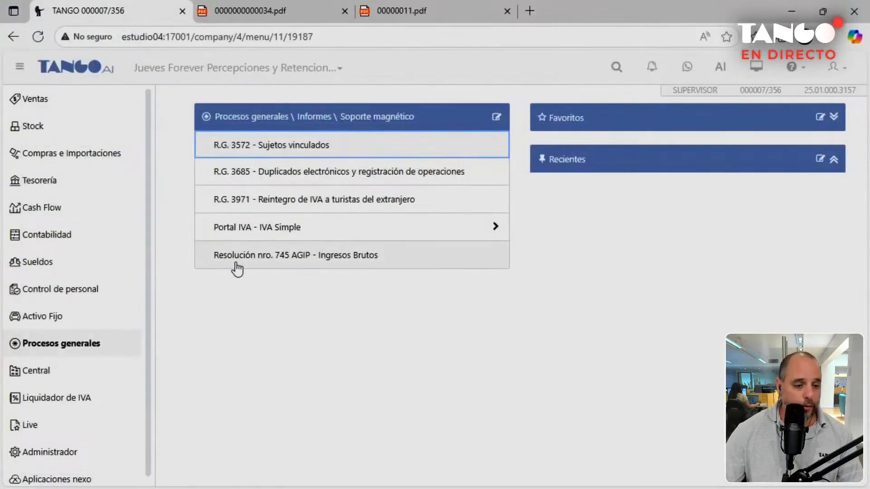
left_click(236, 263)
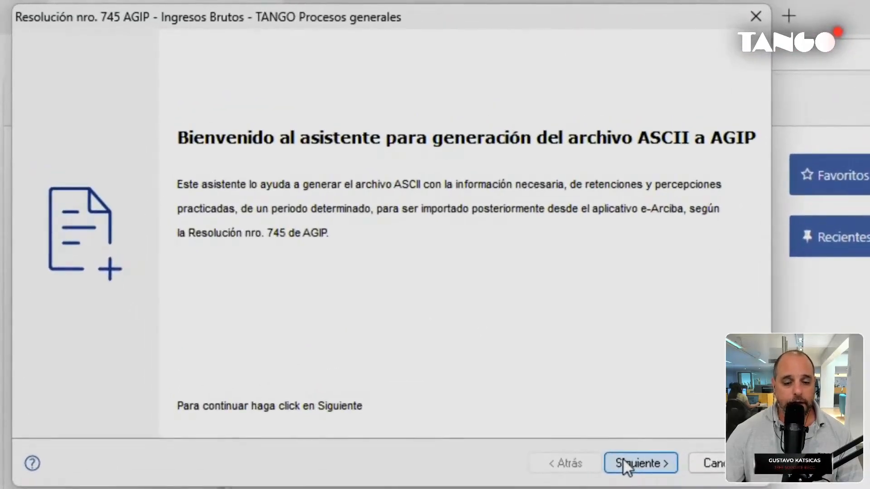
Generate the Notas de crédito RetPer_202511.txt with perceptions AP and AR, overwriting the existing file.
left_click(622, 458)
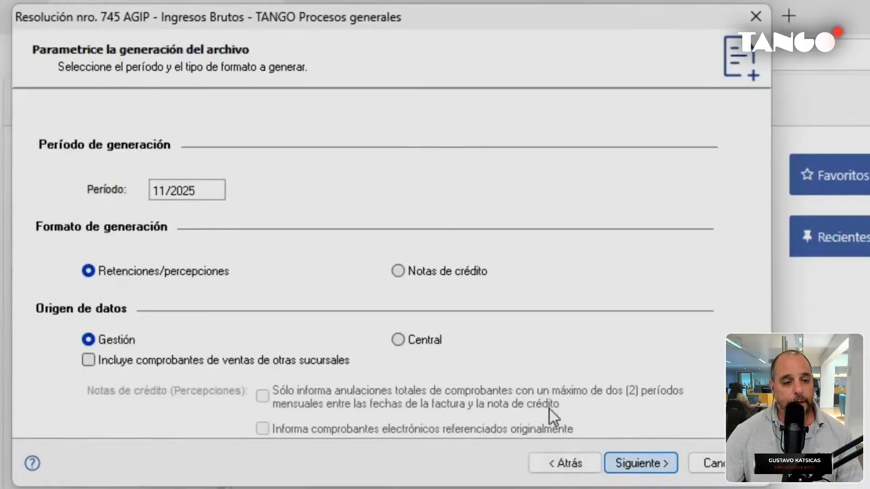
left_click(435, 277)
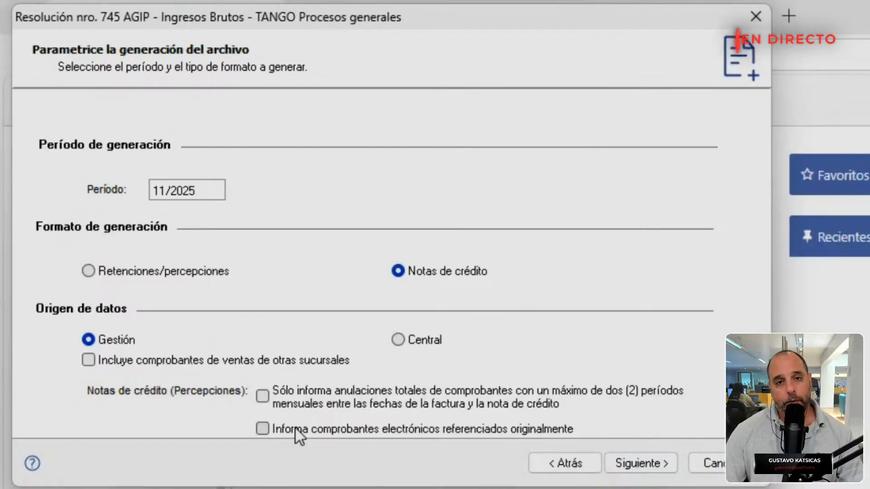
left_click(625, 463)
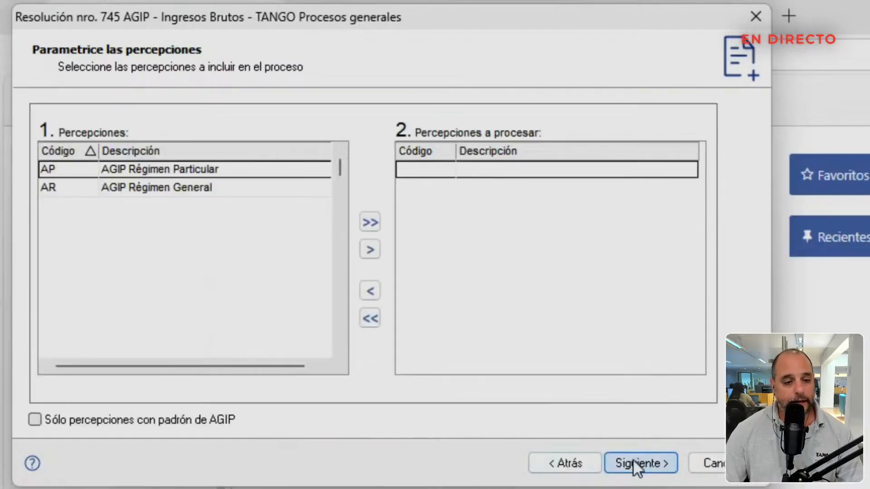
left_click(370, 222)
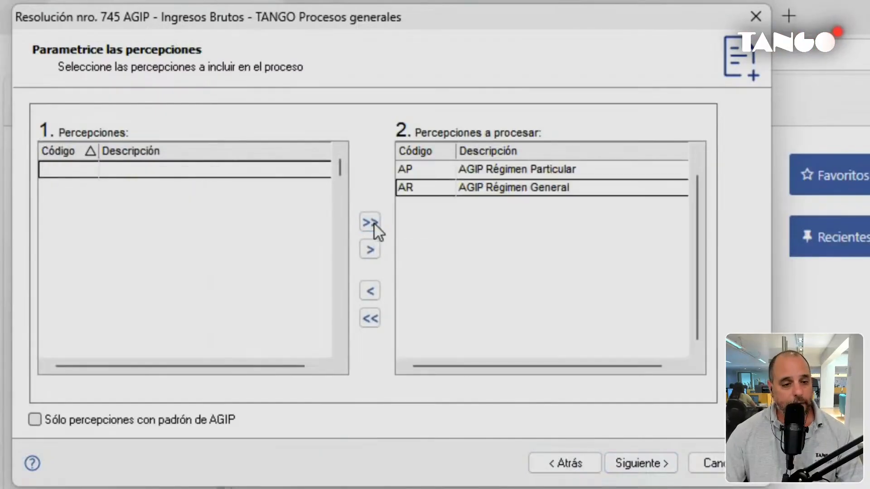
left_click(634, 464)
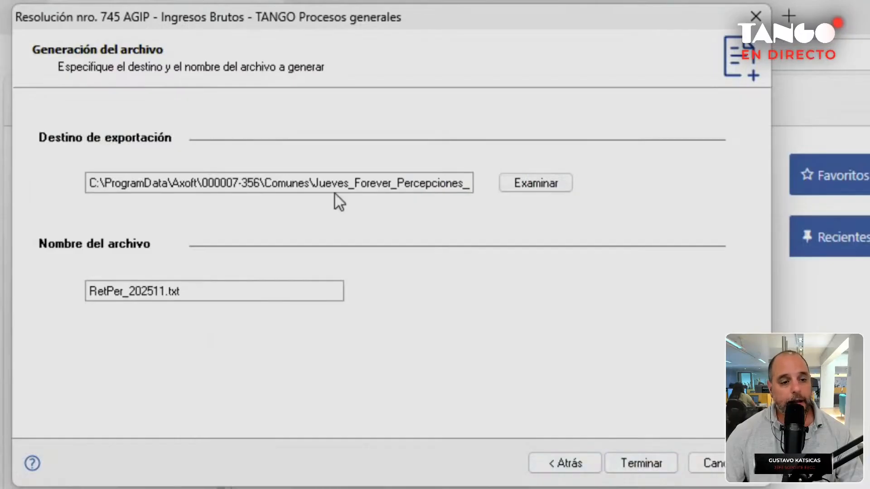
left_click(624, 464)
left_click(564, 382)
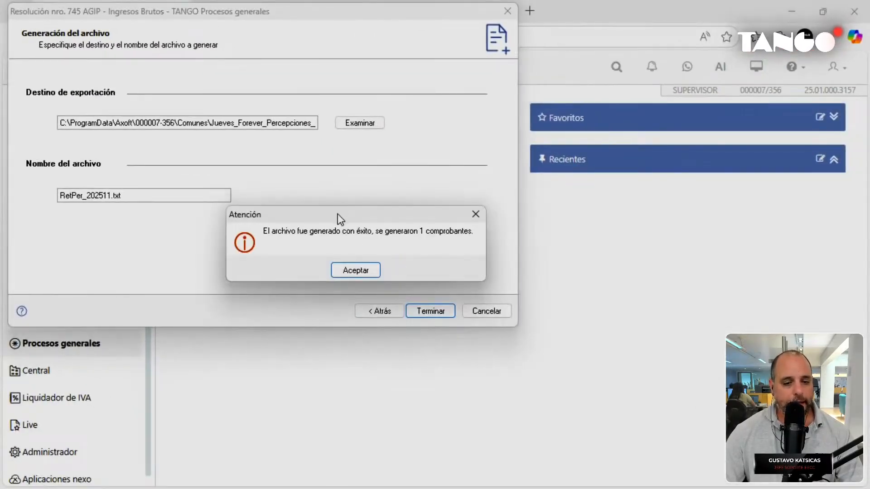
left_click_drag(338, 214, 187, 68)
left_click(208, 125)
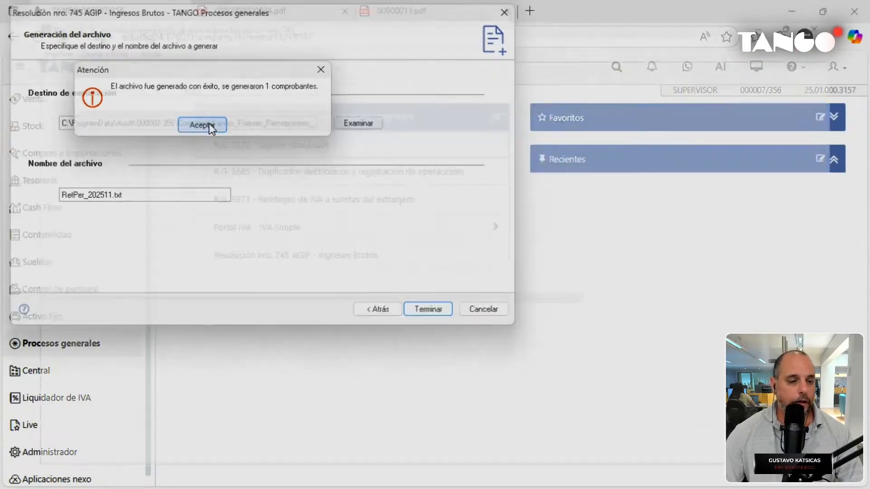